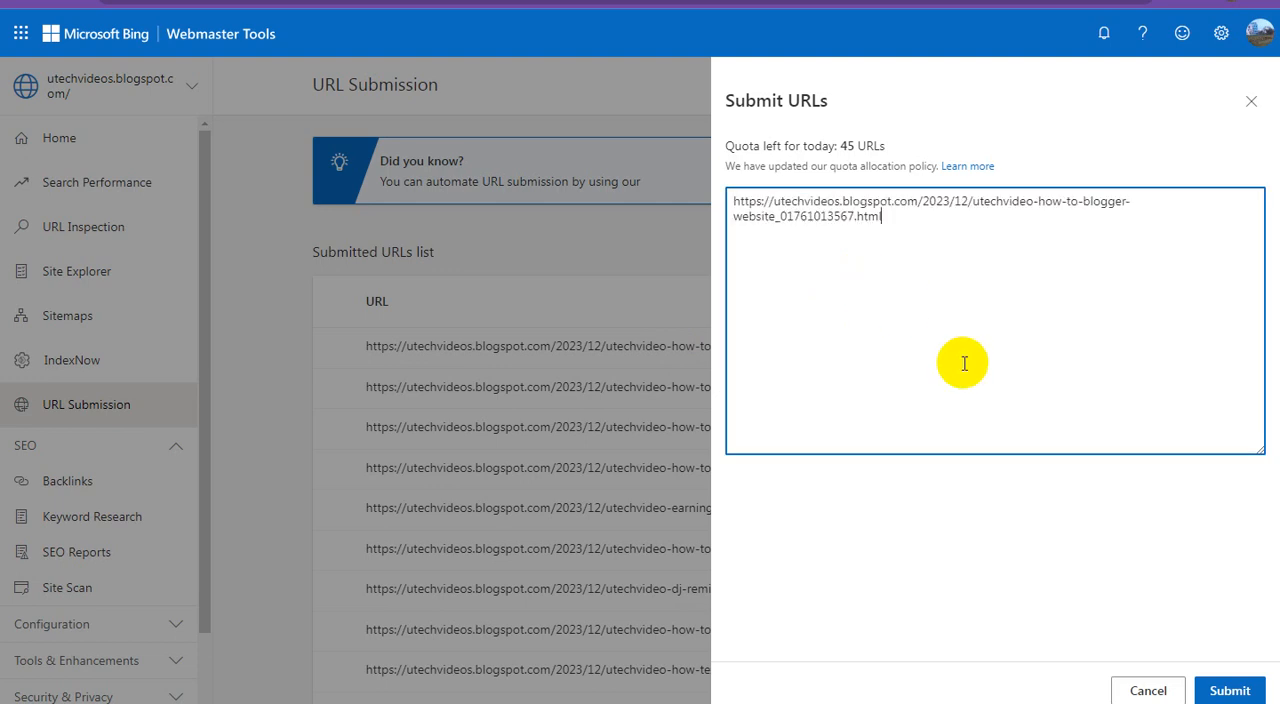
Submit the blog post URL already entered in the Bing Webmaster Tools submission form
click(1226, 689)
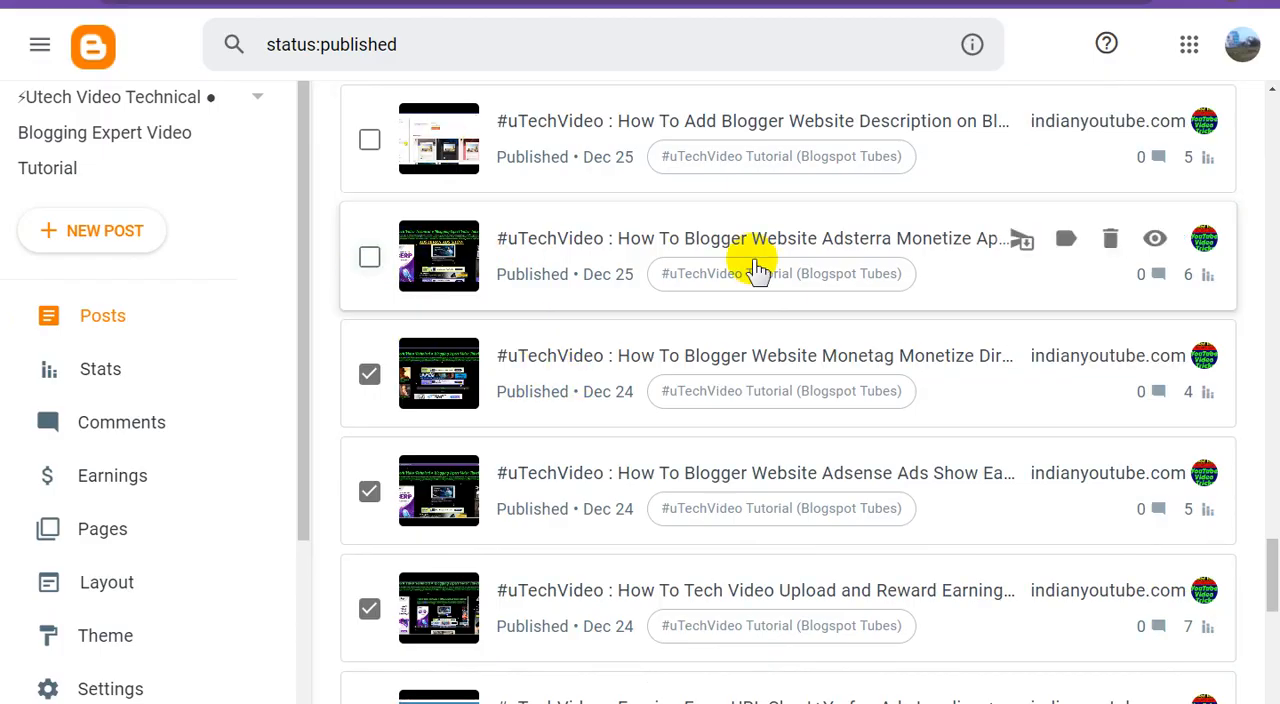
Copy the link of the "How To Blogger Website Adsterra Monetize" post in Blogger and submit it in Bing Webmaster Tools
right_click(1148, 241)
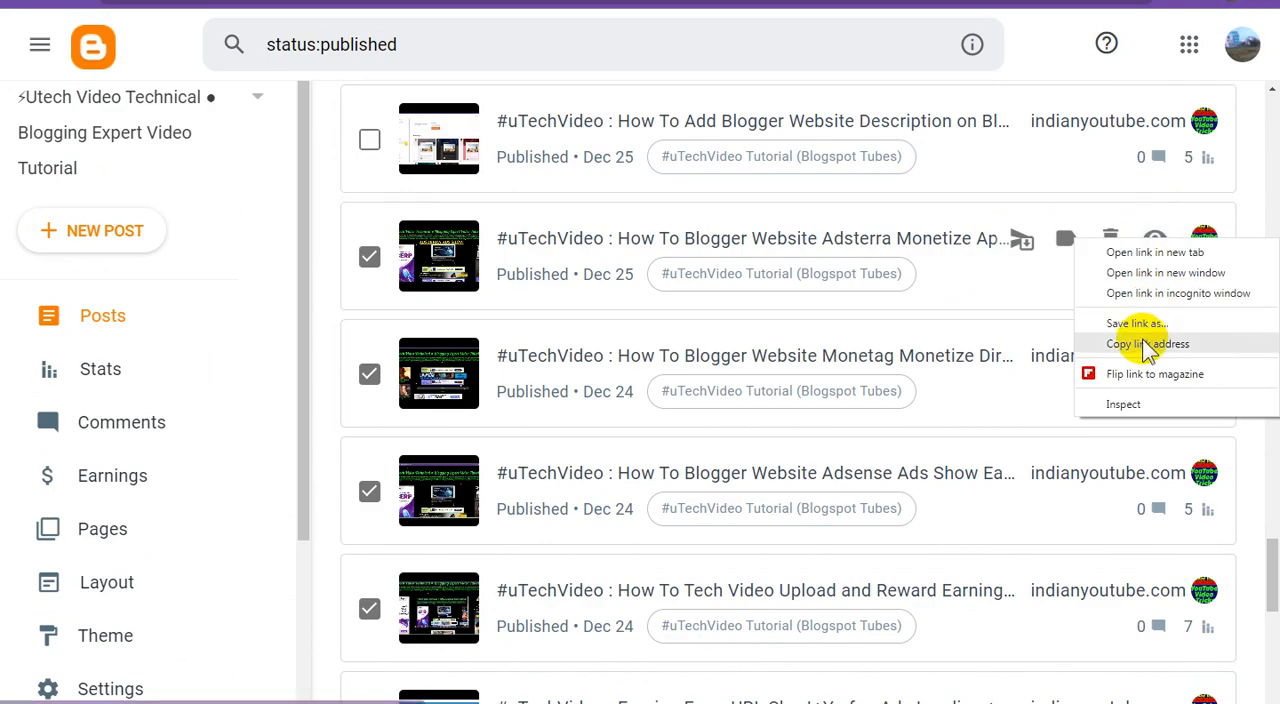
click(1148, 344)
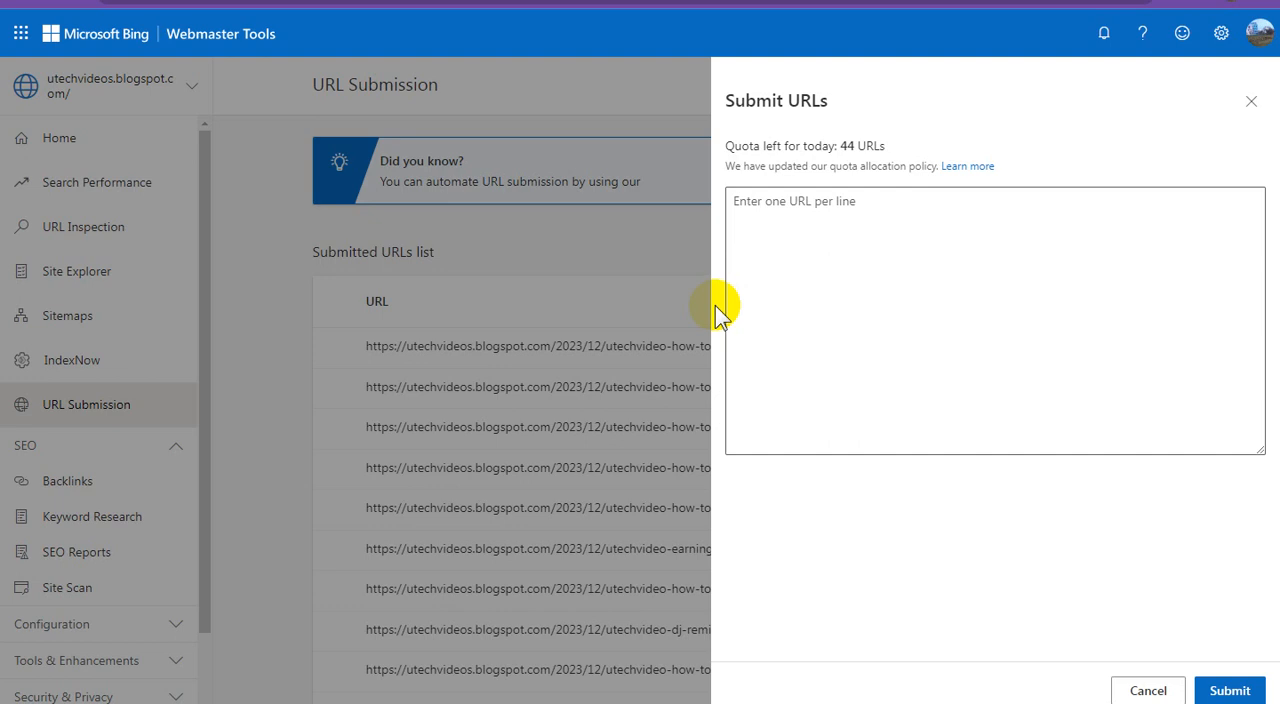
click(834, 243)
right_click(838, 252)
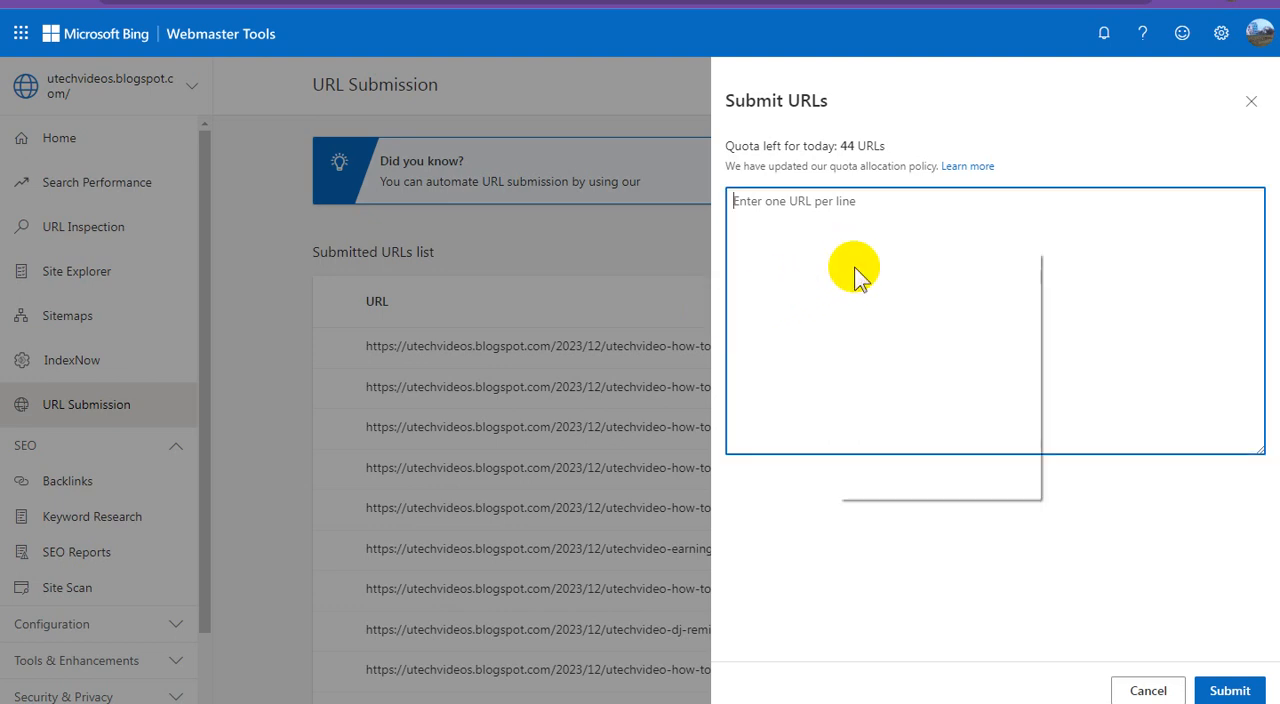
click(897, 359)
click(1229, 688)
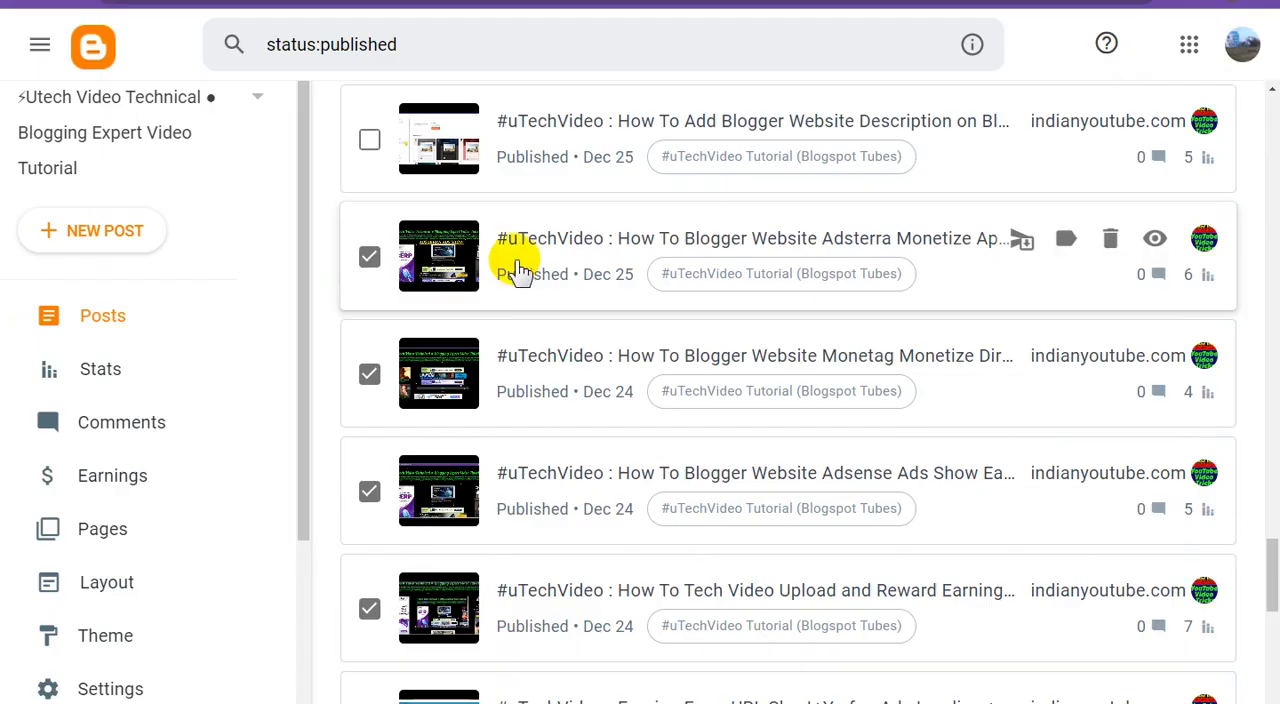
In Blogger, tick the "How To Add Blogger Website Description" post and submit its link in Bing Webmaster Tools
scroll(450, 255, up, 1)
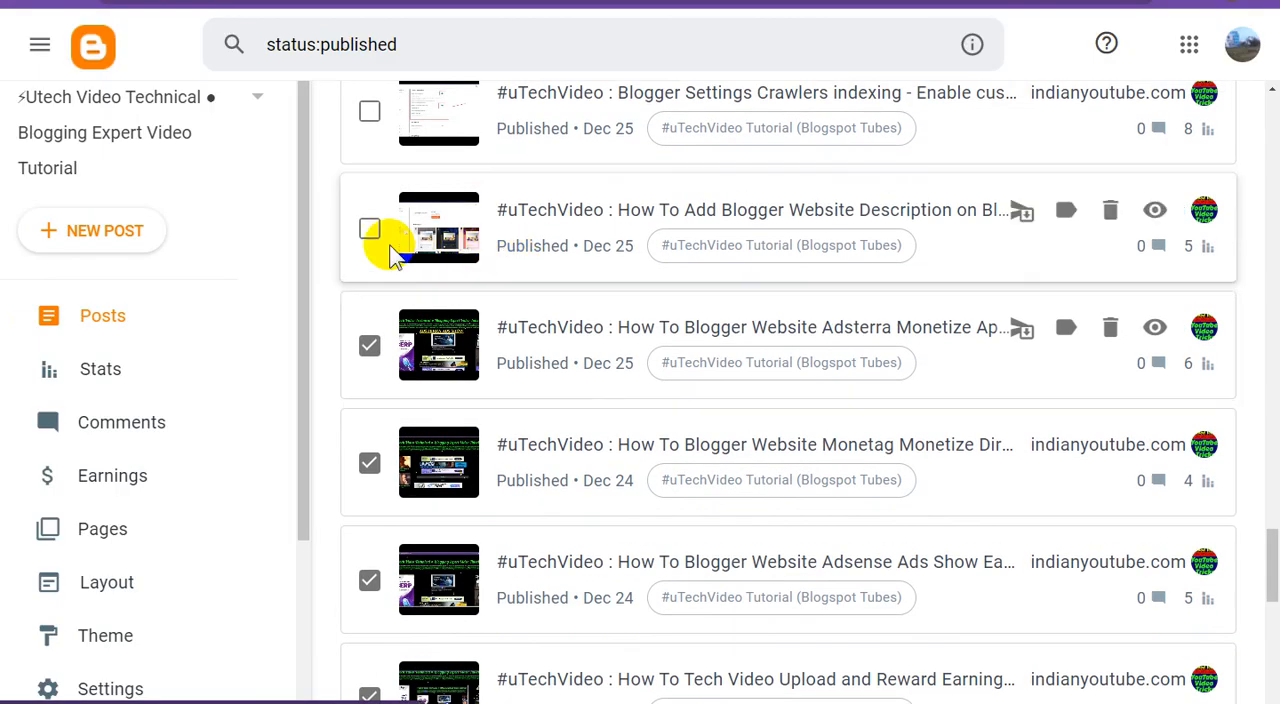
click(368, 232)
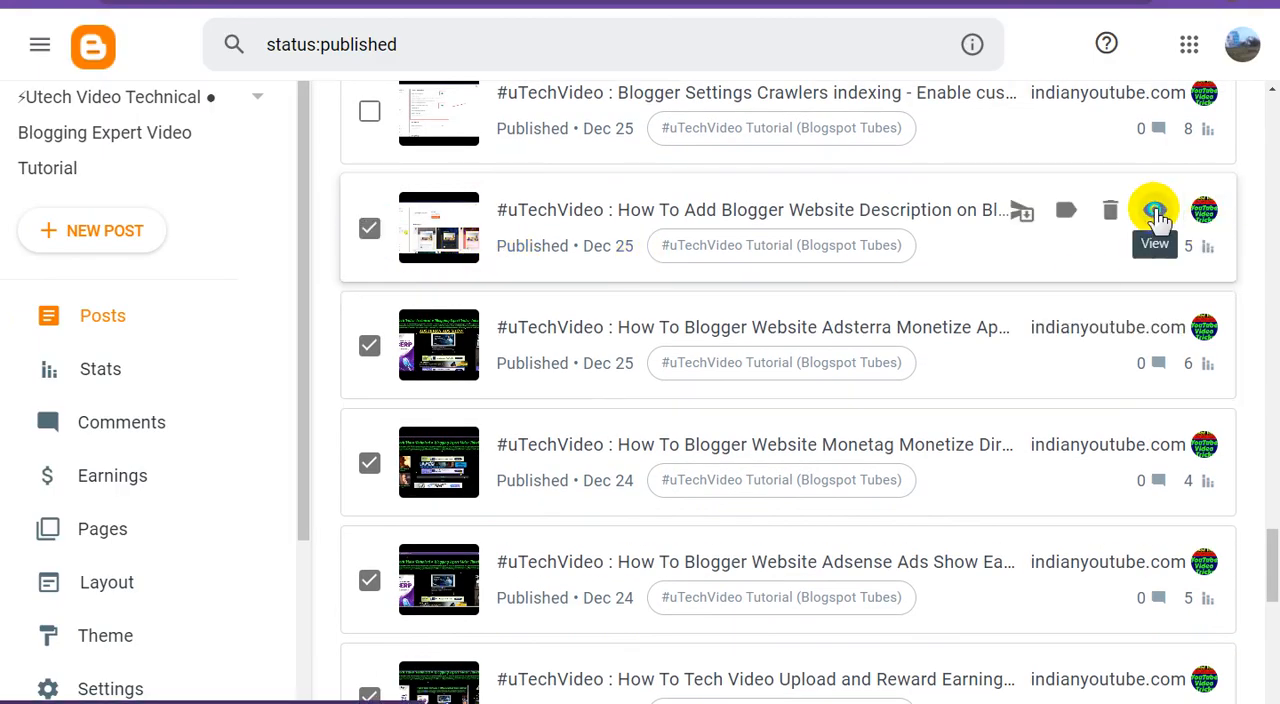
right_click(1158, 210)
click(1140, 314)
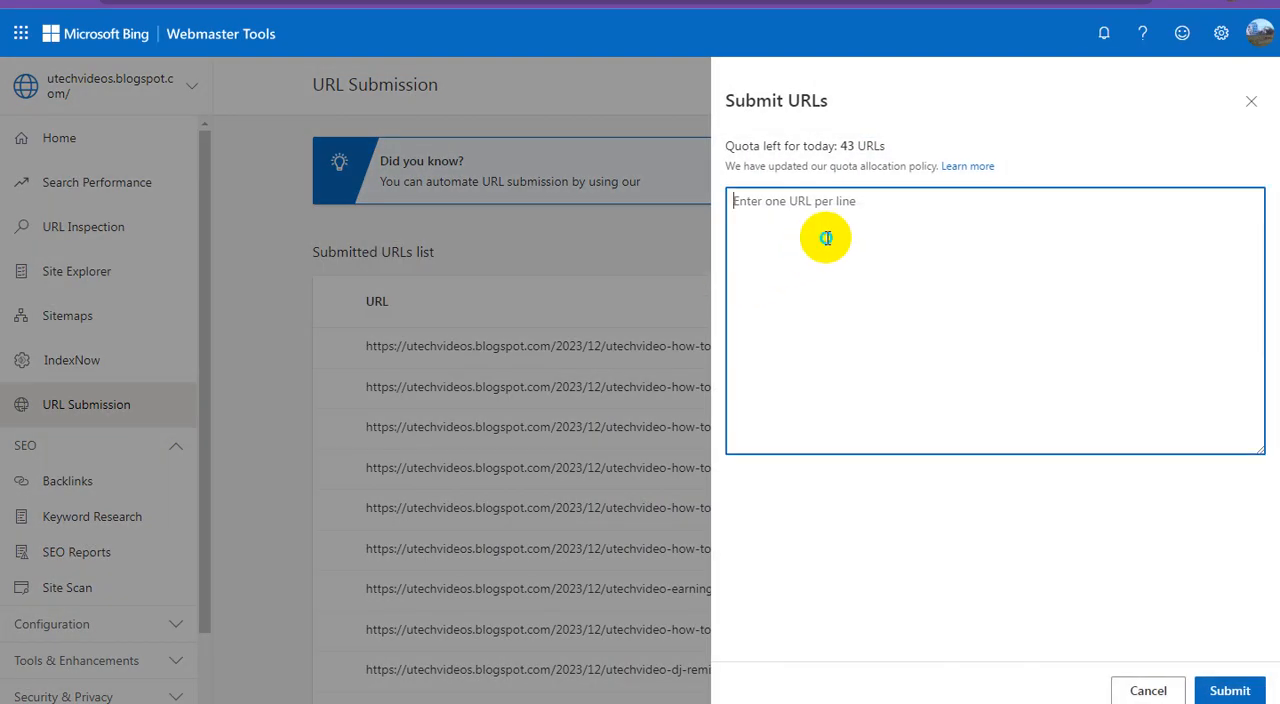
right_click(828, 240)
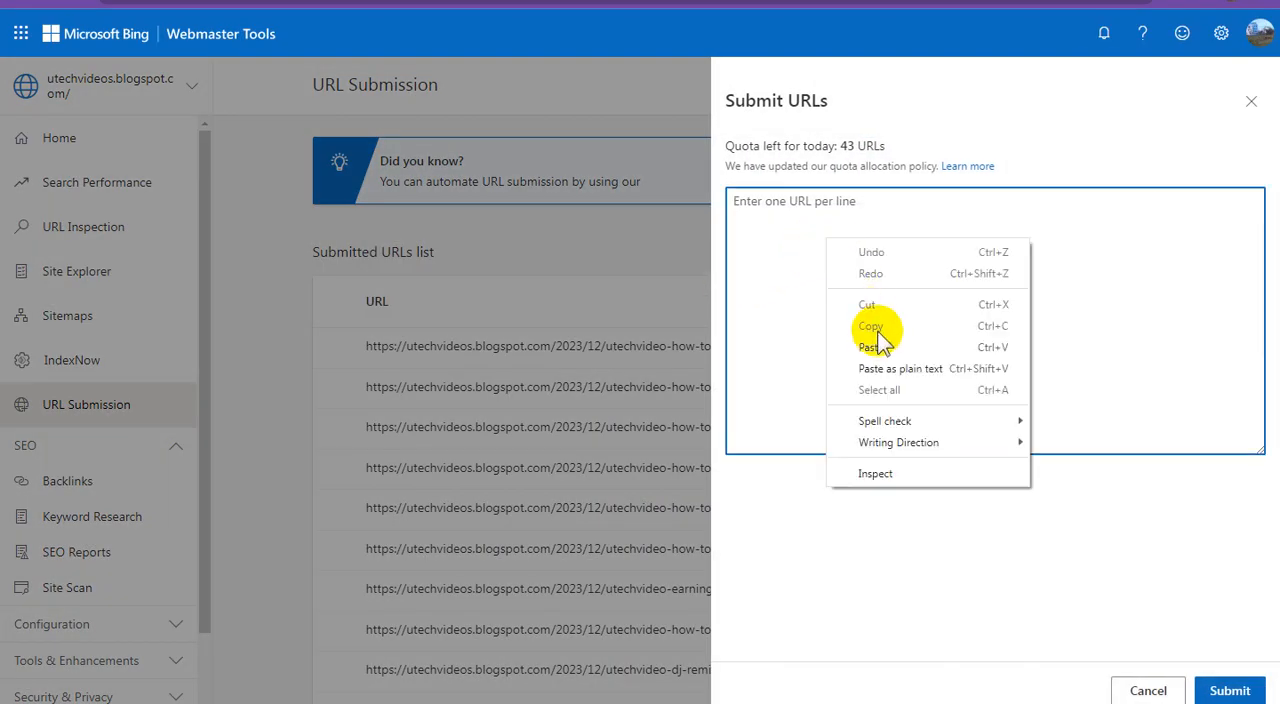
click(868, 347)
click(1230, 690)
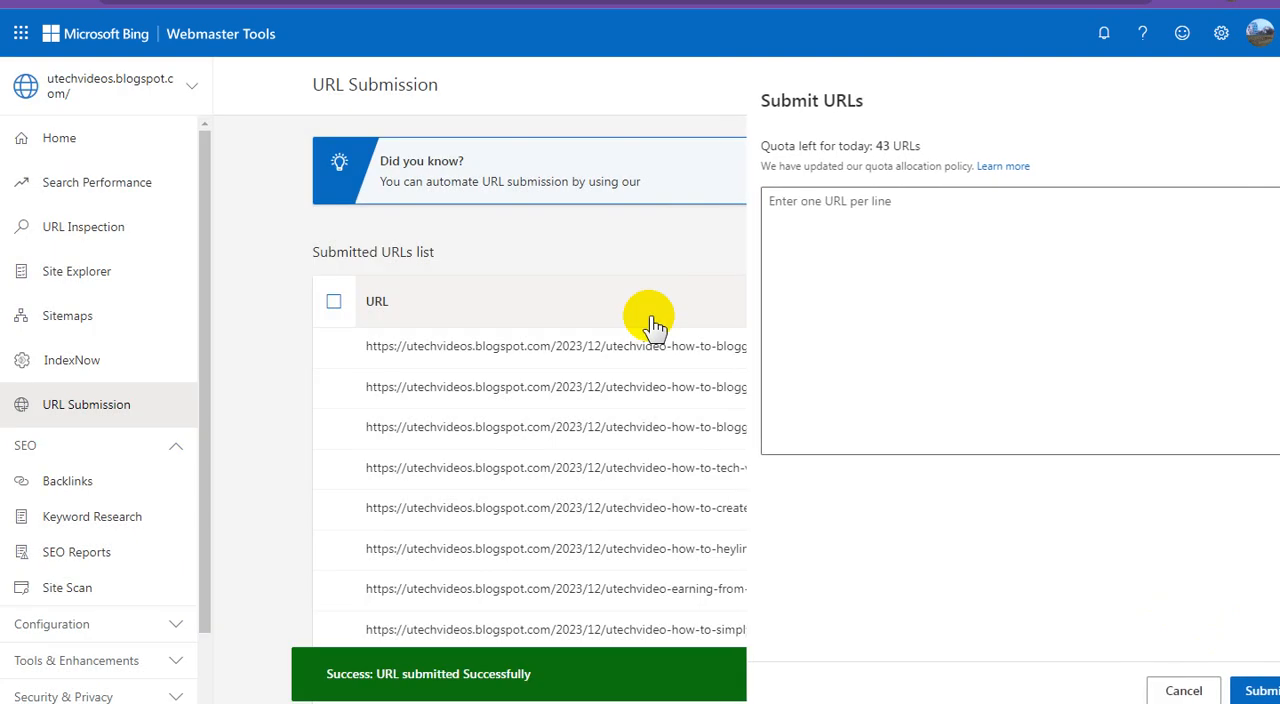
In Blogger, tick the "Blogger Settings Crawlers indexing" post and submit its link in Bing Webmaster Tools
click(437, 217)
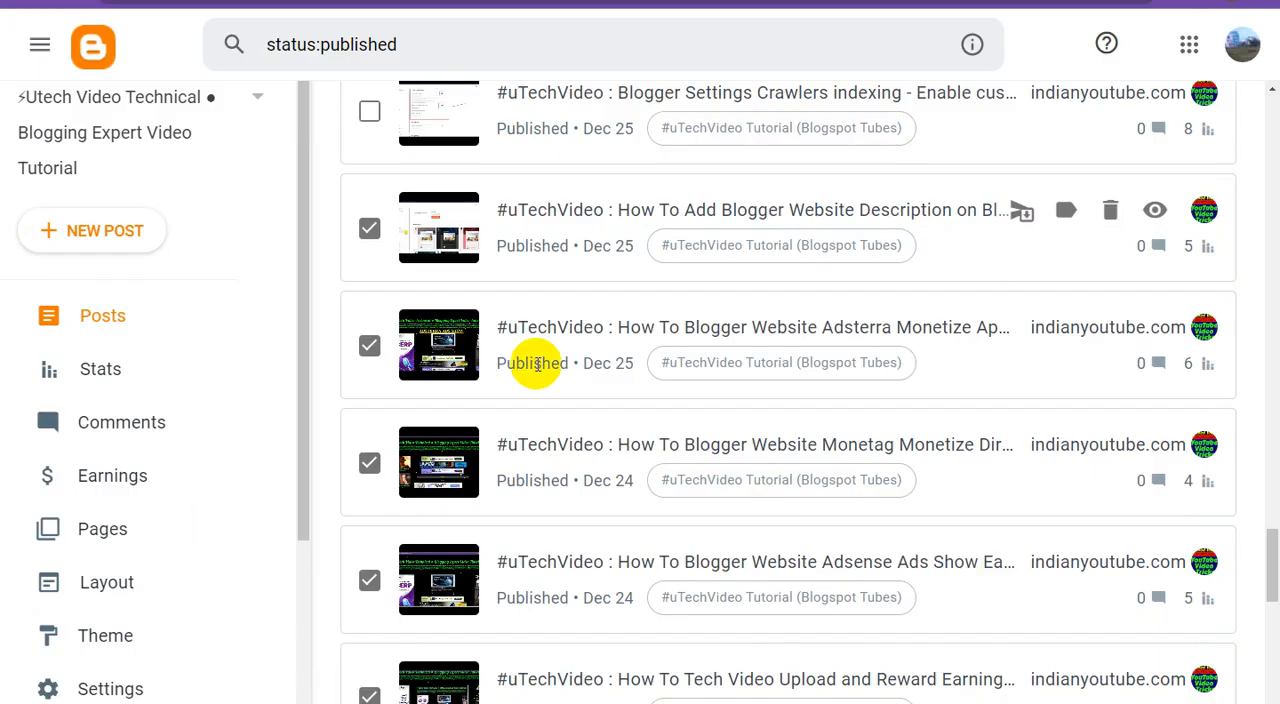
scroll(529, 363, up, 2)
click(370, 289)
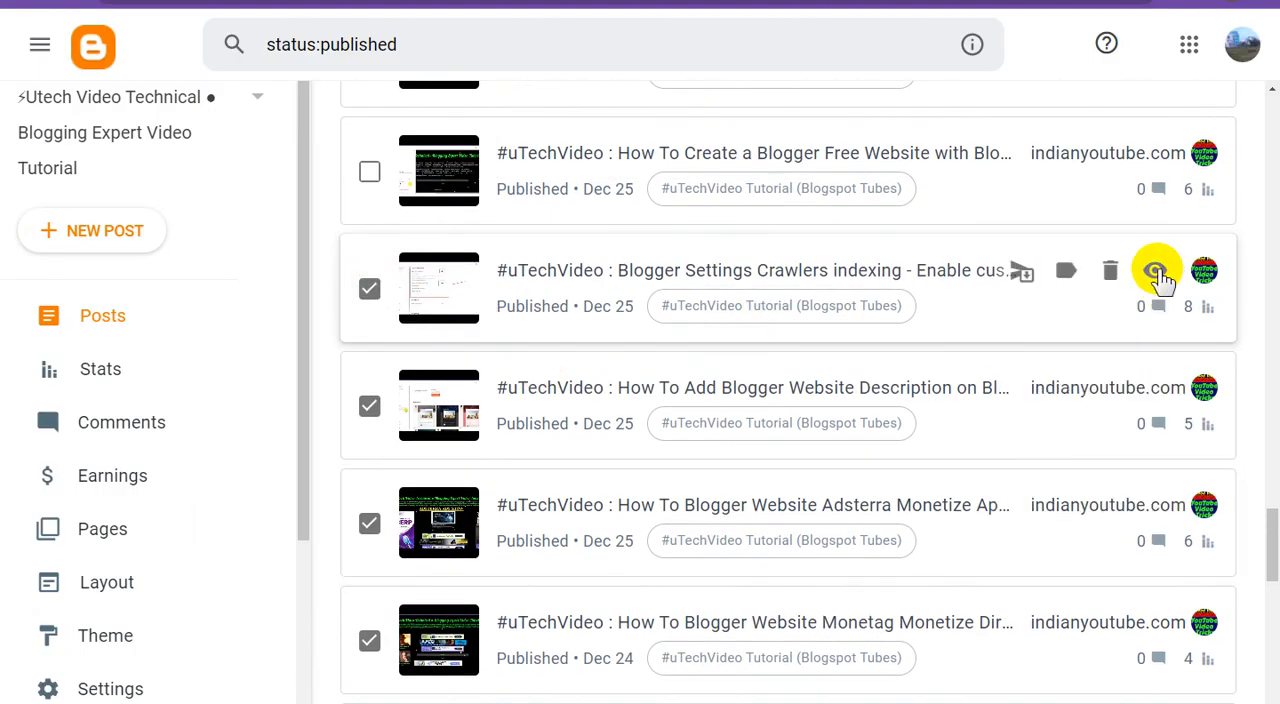
right_click(1157, 278)
click(1123, 371)
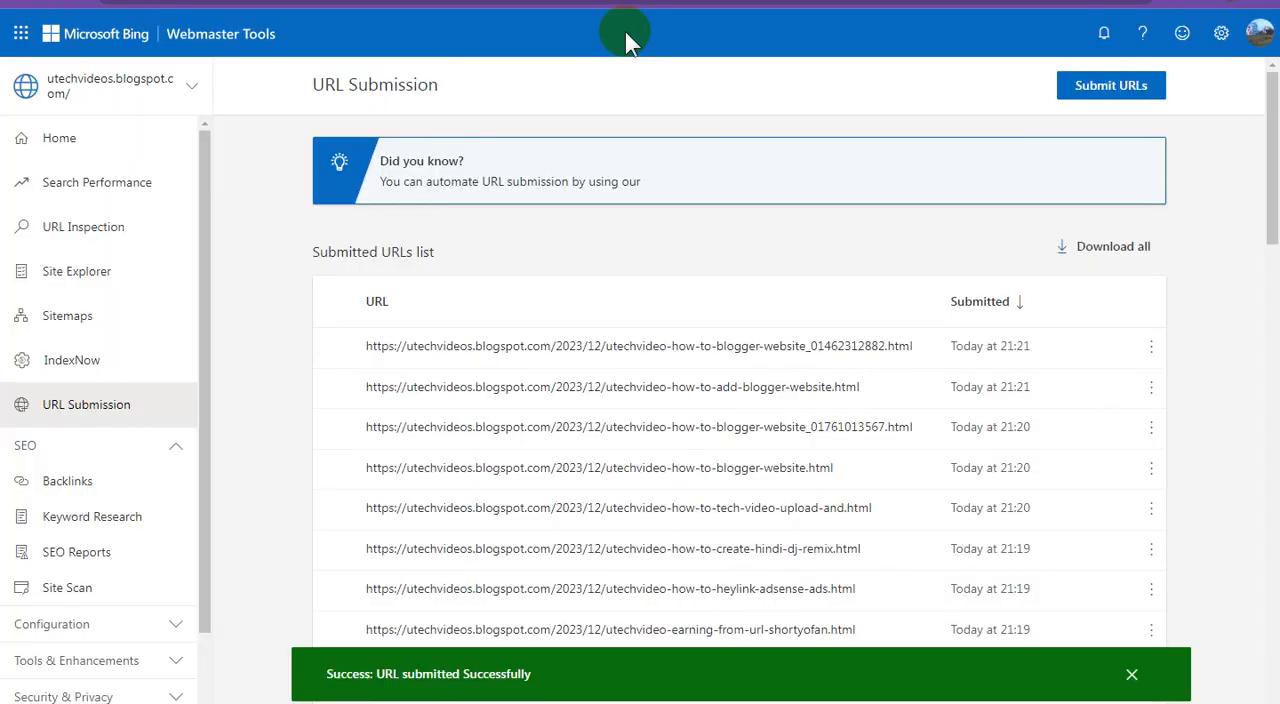
click(1083, 93)
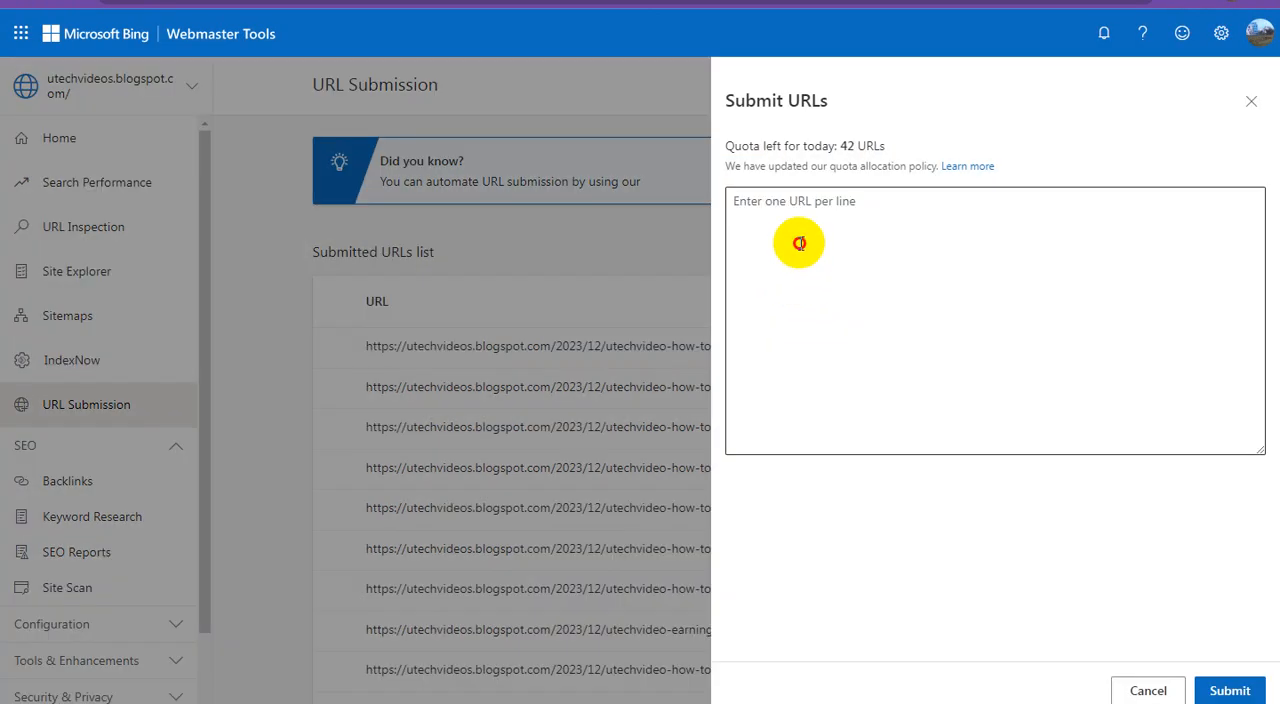
right_click(799, 244)
click(848, 353)
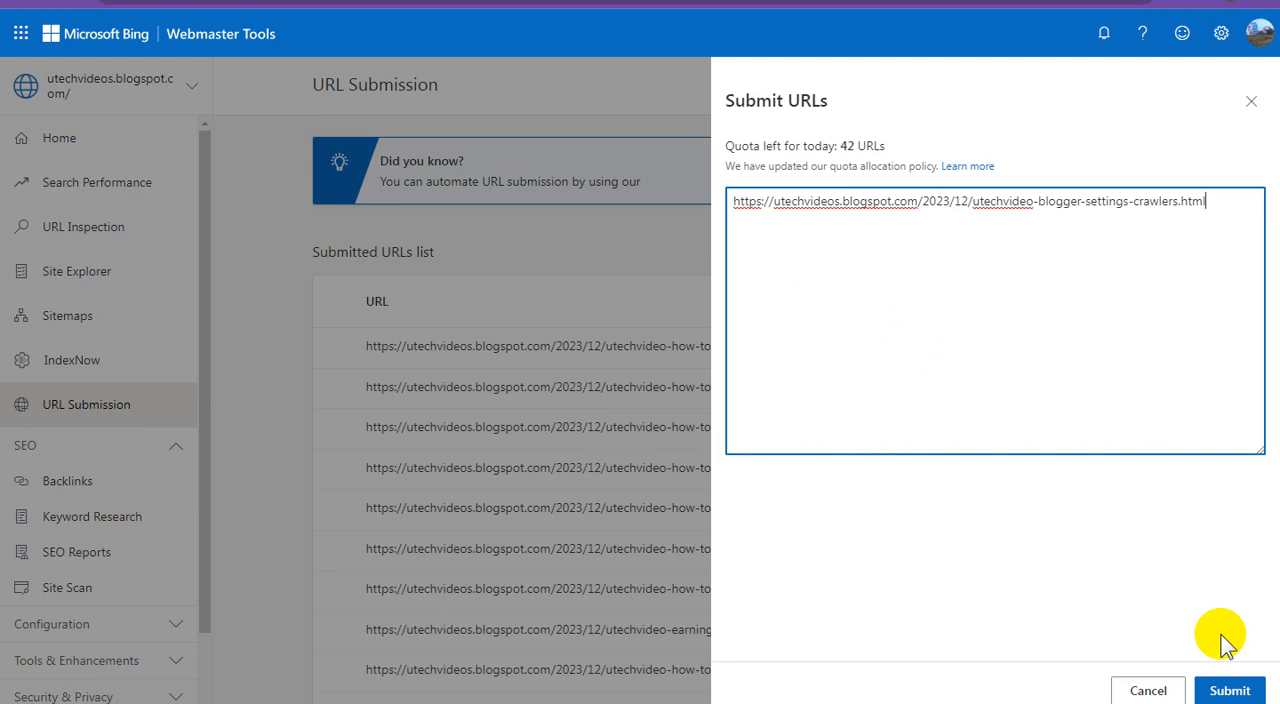
click(1229, 687)
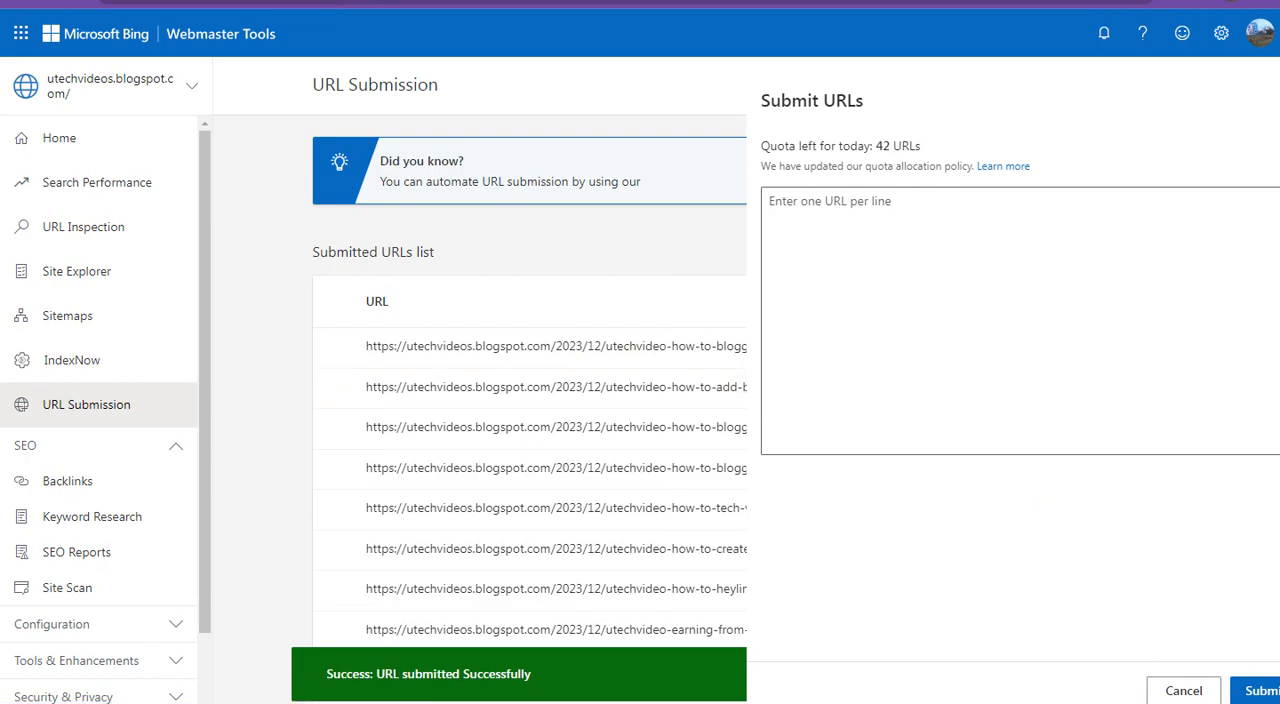
In Blogger, tick the "How To Create a Blogger Free Website" post and submit its link in Bing Webmaster Tools
click(290, 2)
scroll(509, 358, up, 2)
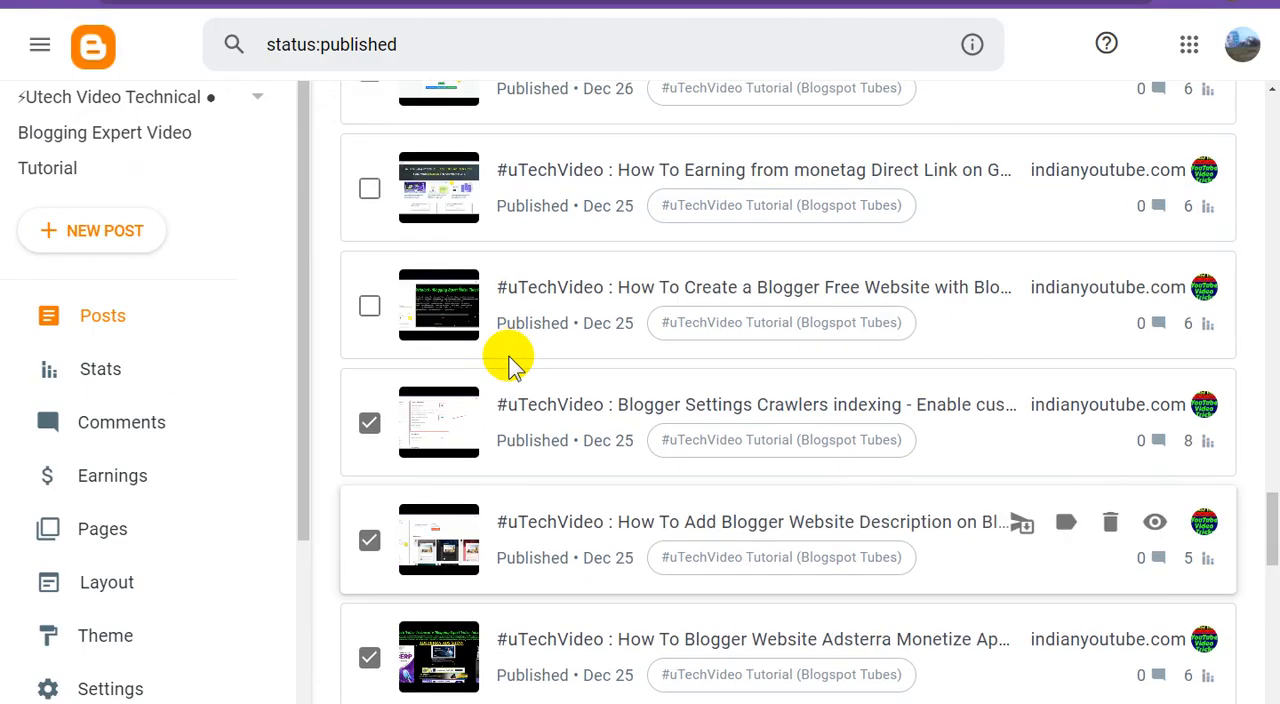
scroll(509, 358, up, 1)
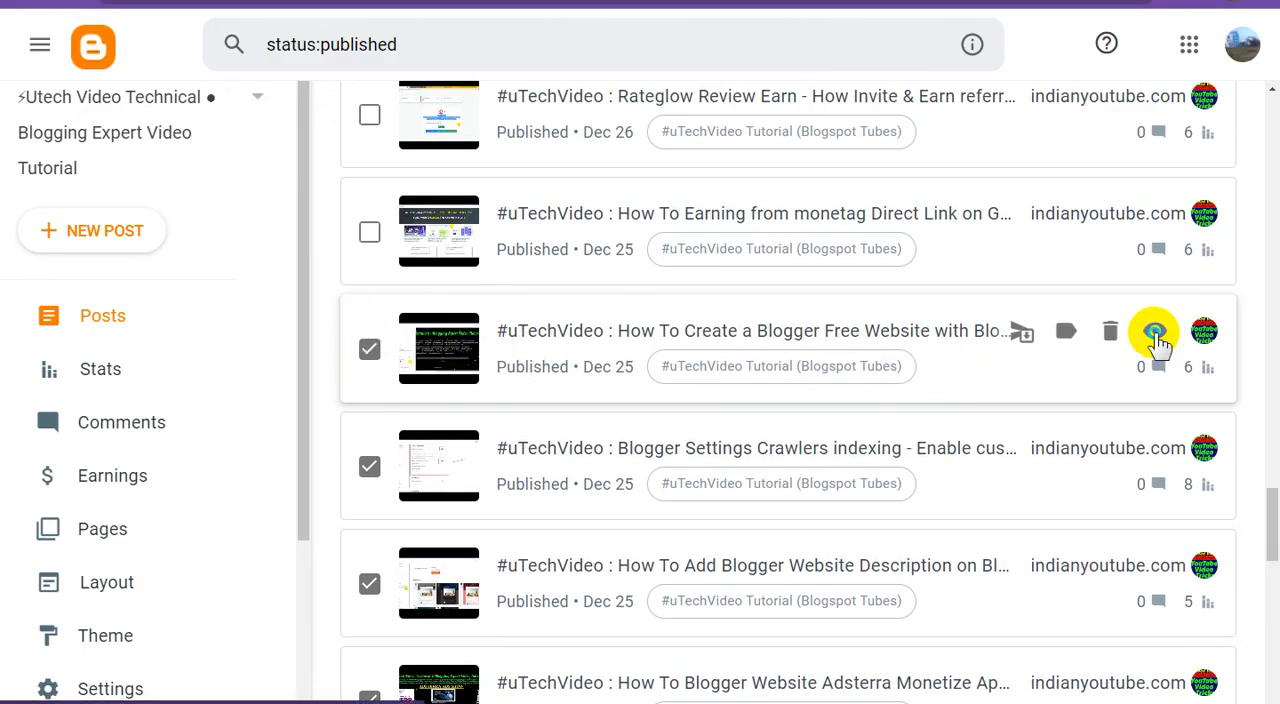
right_click(1155, 340)
click(1130, 438)
click(560, 2)
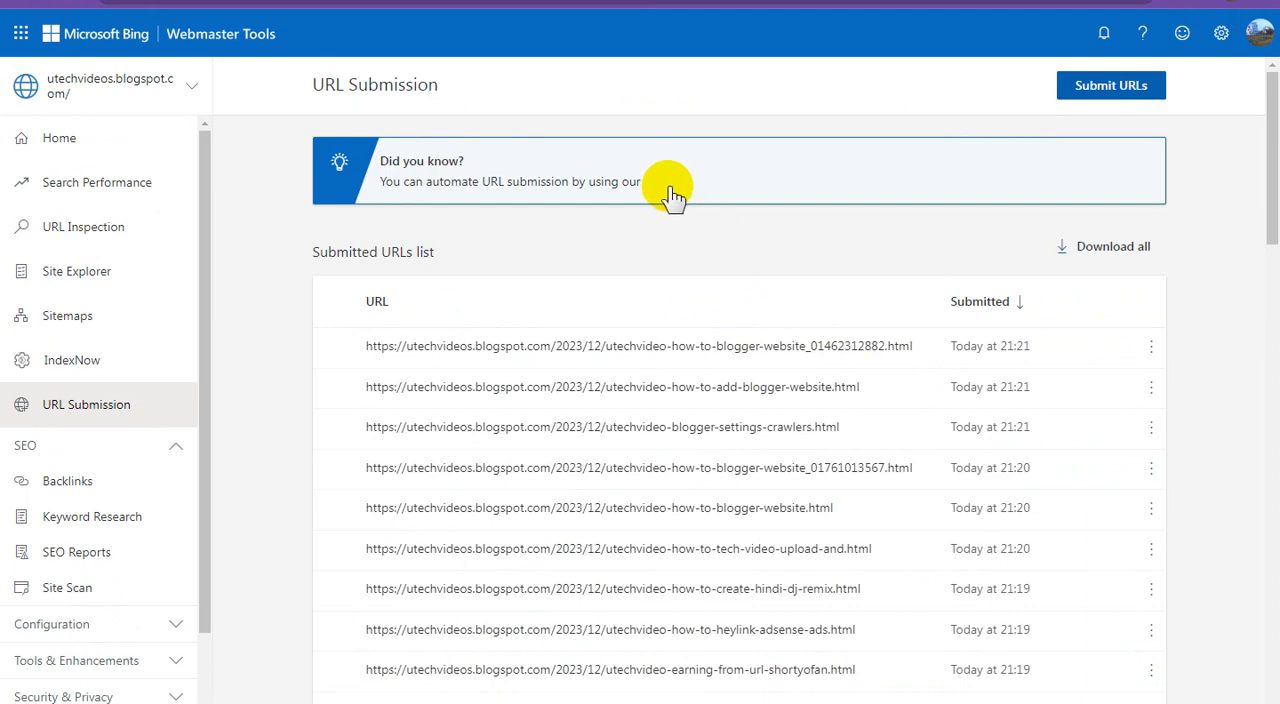
click(1110, 86)
click(760, 256)
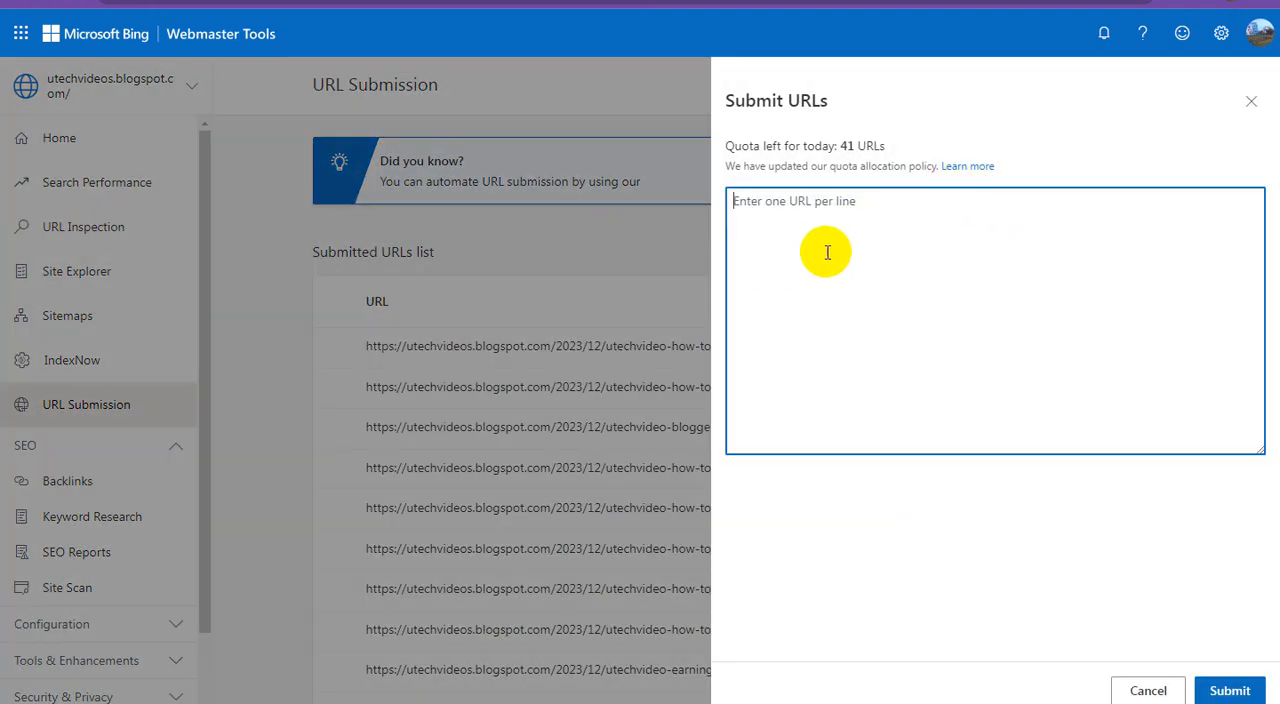
key(ctrl+v)
click(1229, 690)
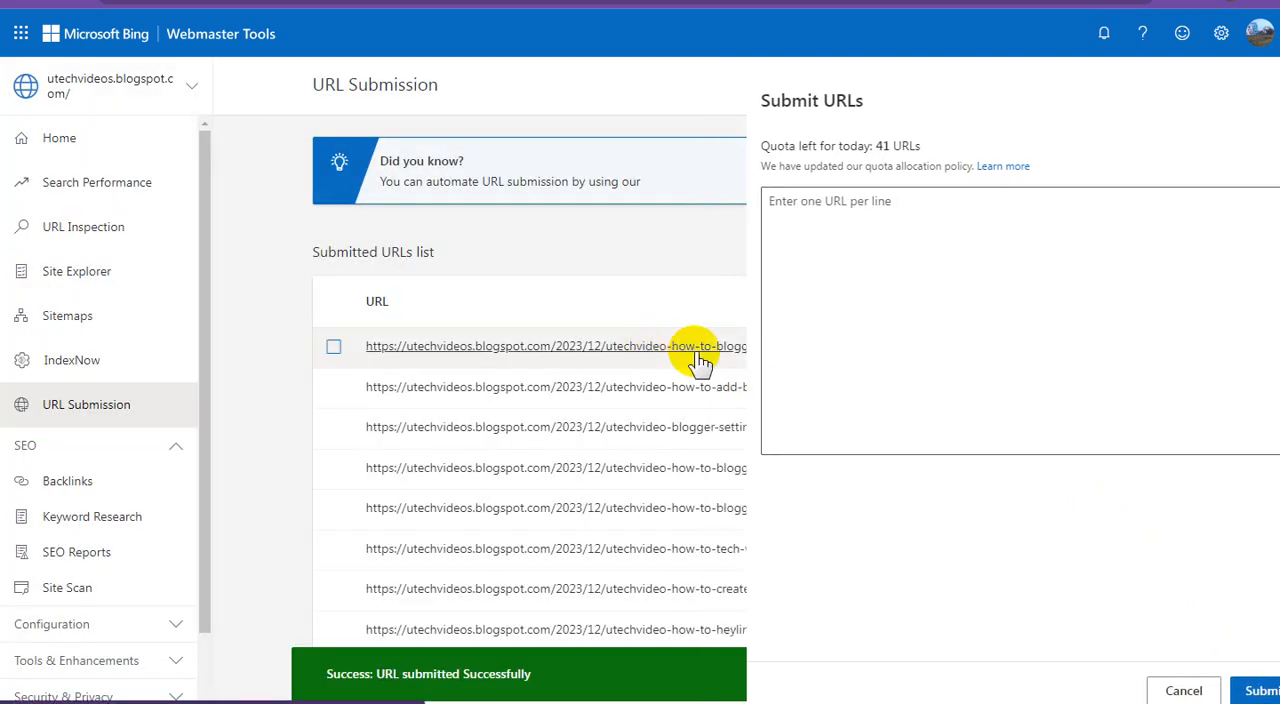
In Blogger, tick the "How To Earning from monetag Direct Link" post and submit its link in Bing Webmaster Tools
click(694, 350)
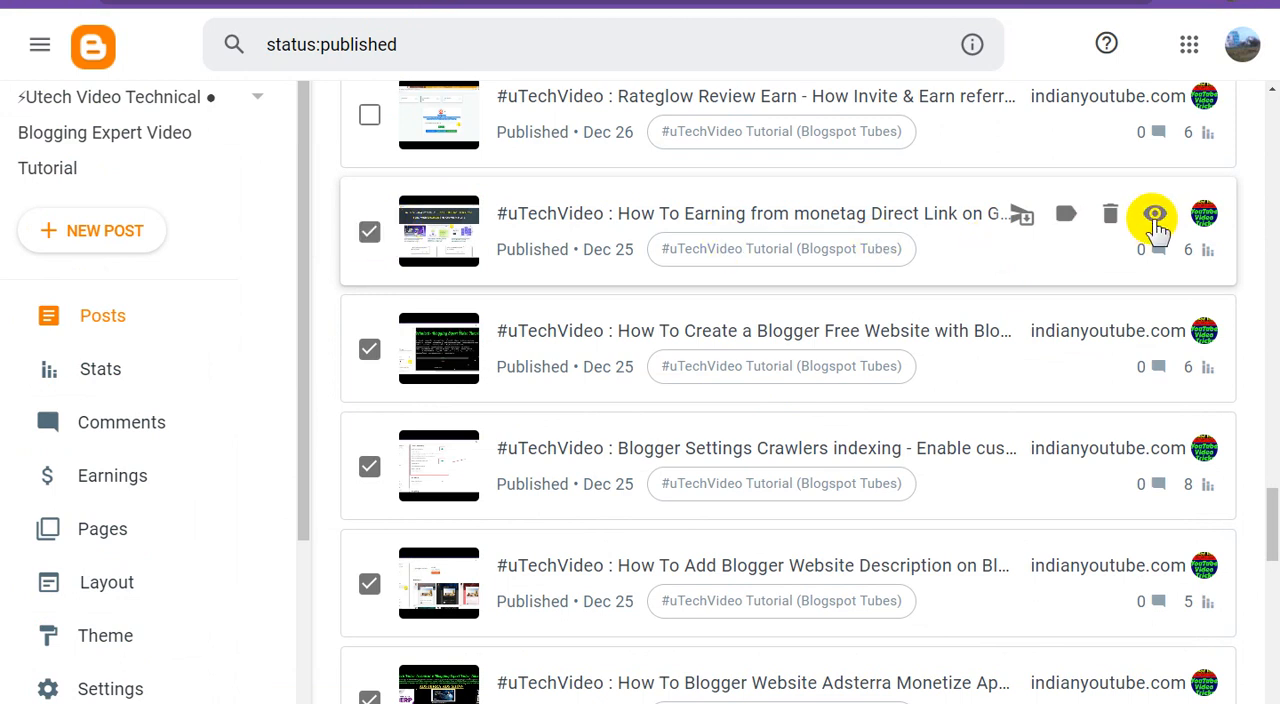
right_click(1155, 222)
click(1137, 317)
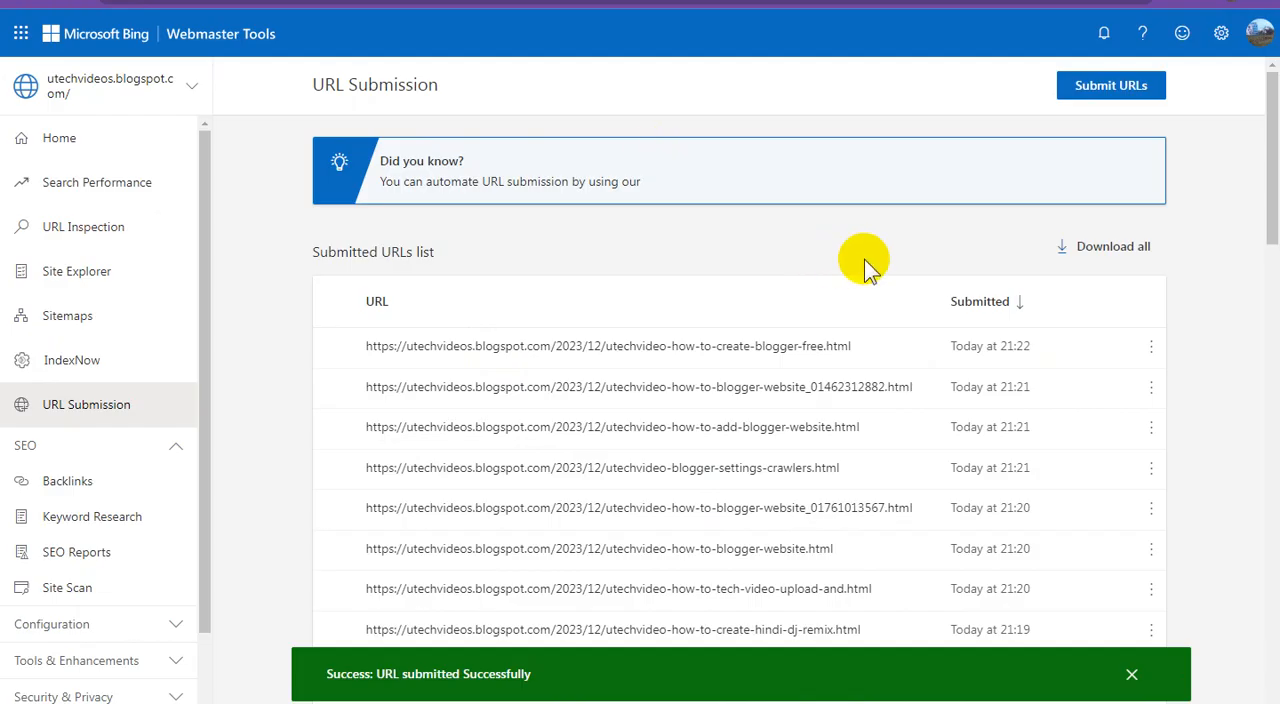
click(1115, 95)
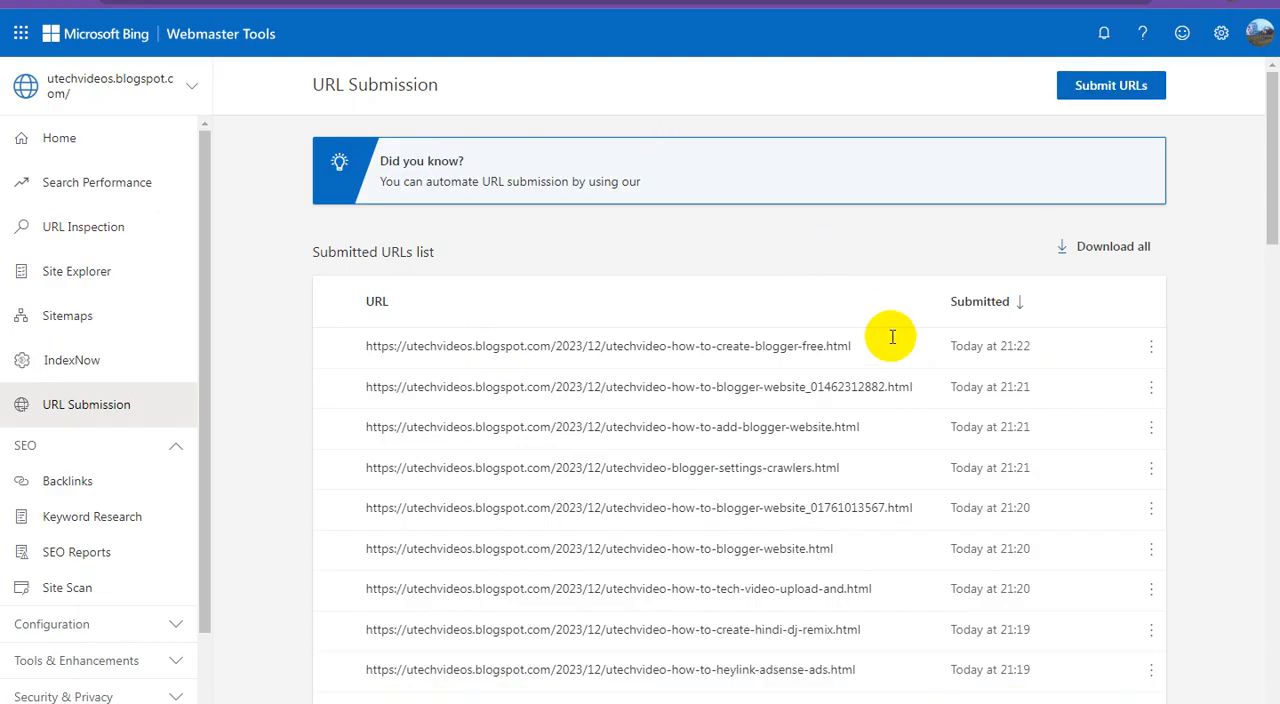
click(836, 258)
key(ctrl+v)
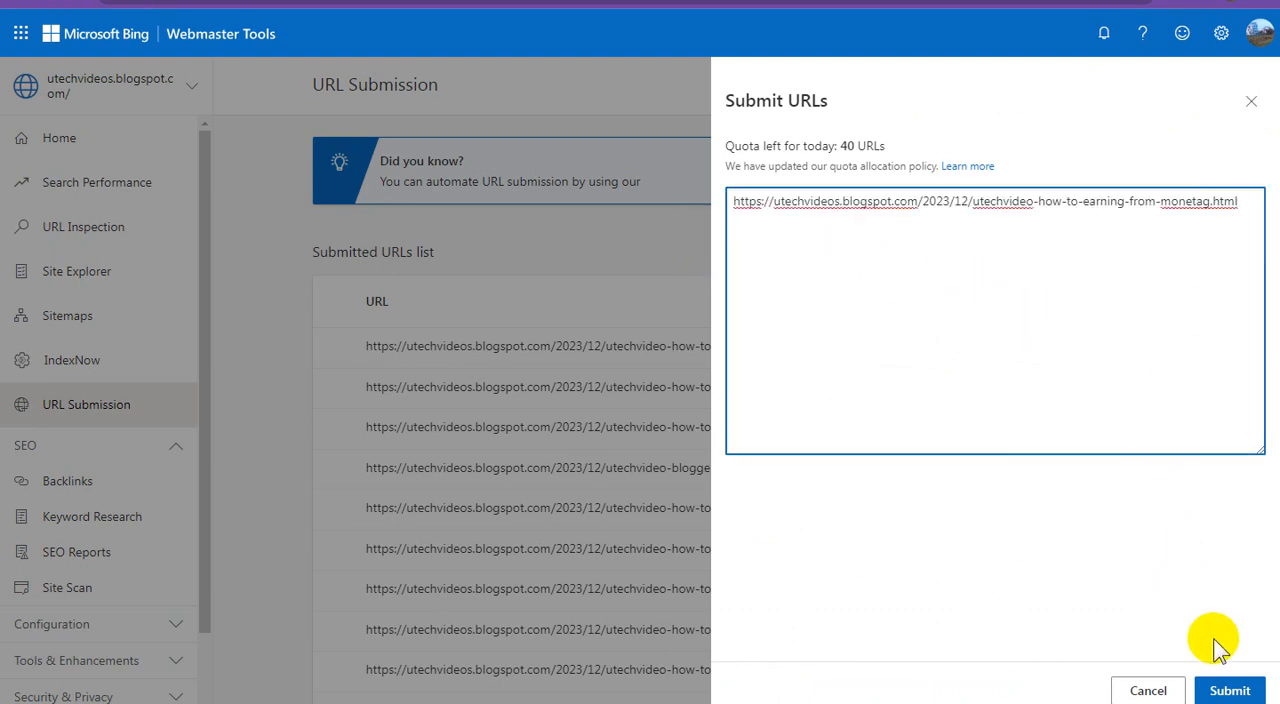
click(1228, 690)
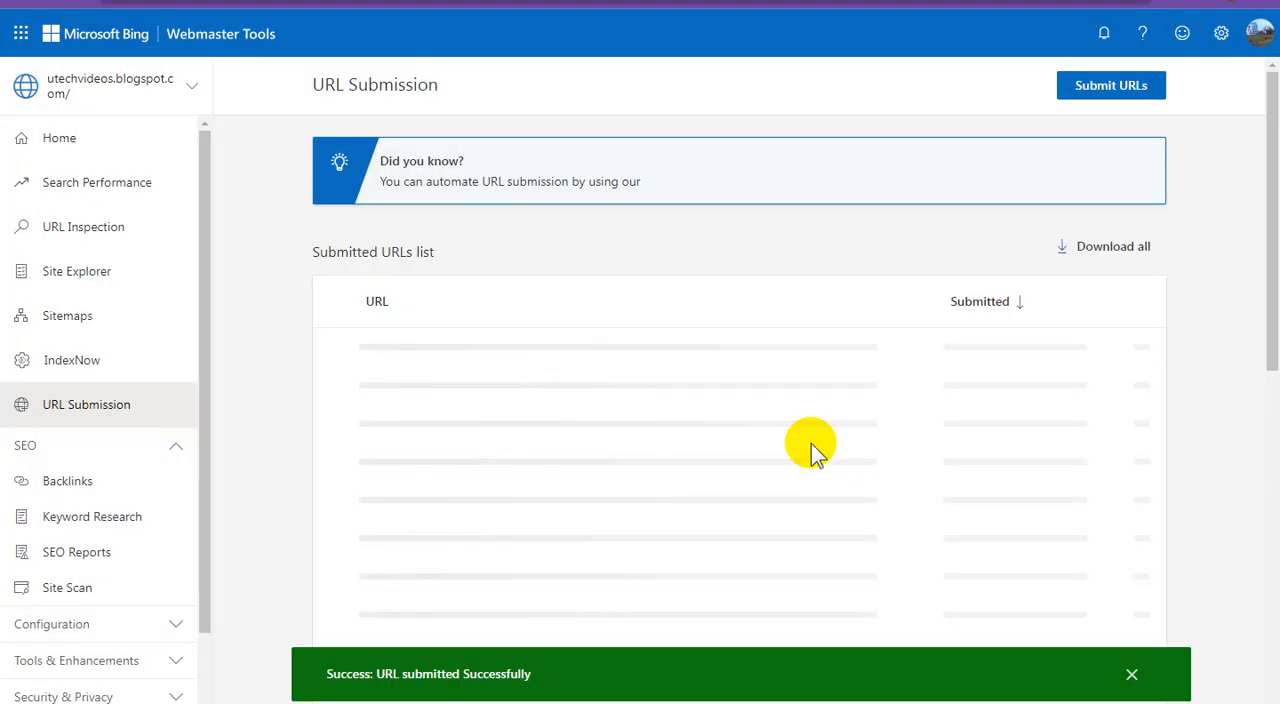
triple_click(400, 84)
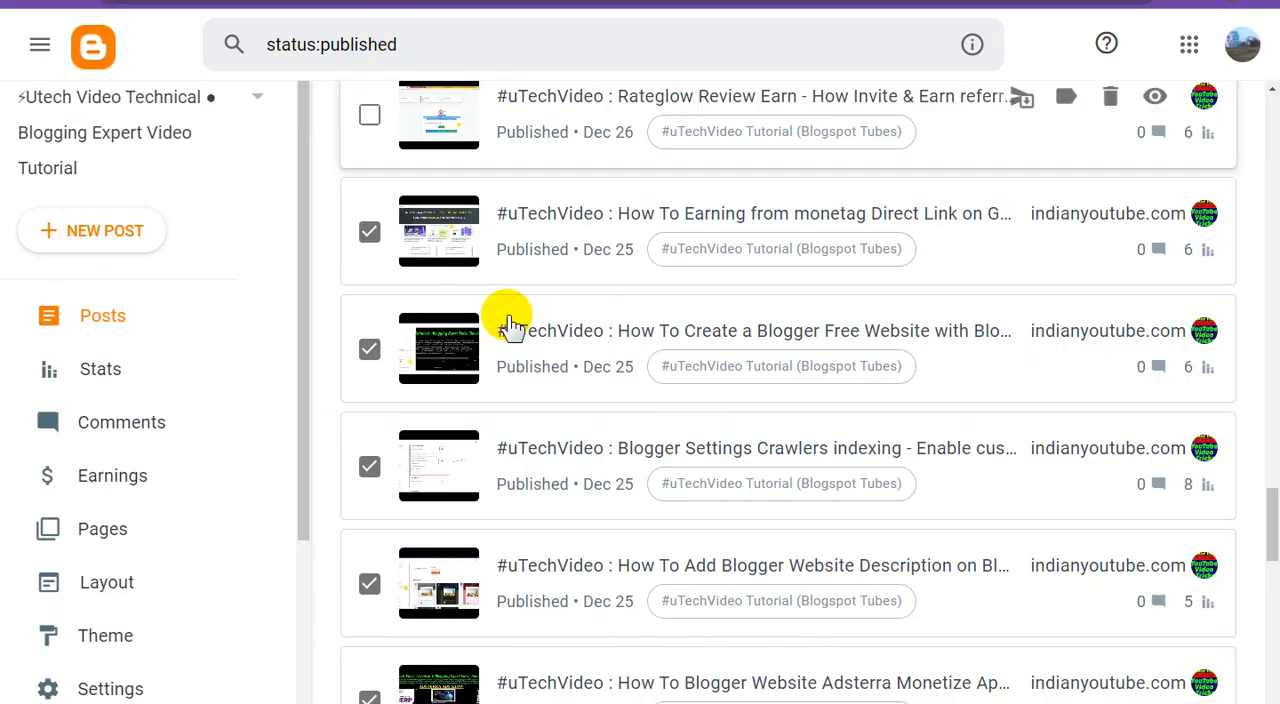
In Blogger, tick the "Rateglow Review Earn" post and submit its link in Bing Webmaster Tools
scroll(514, 337, up, 2)
click(368, 294)
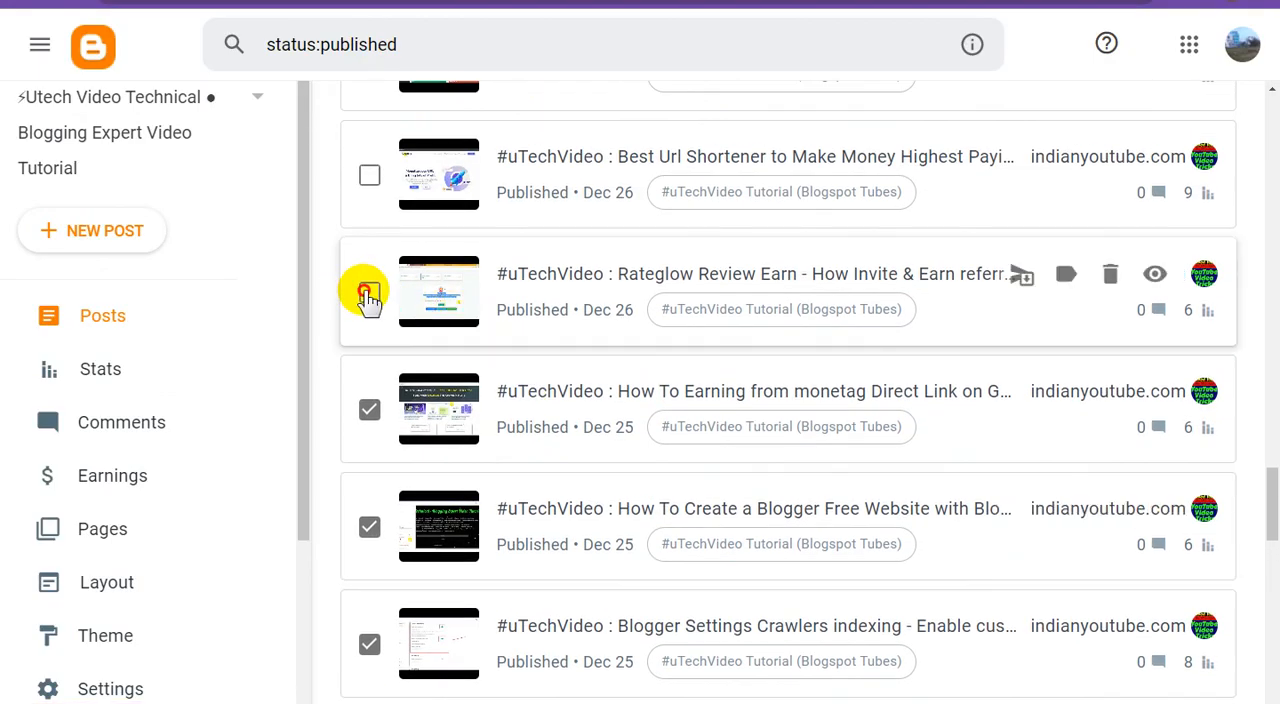
right_click(1155, 280)
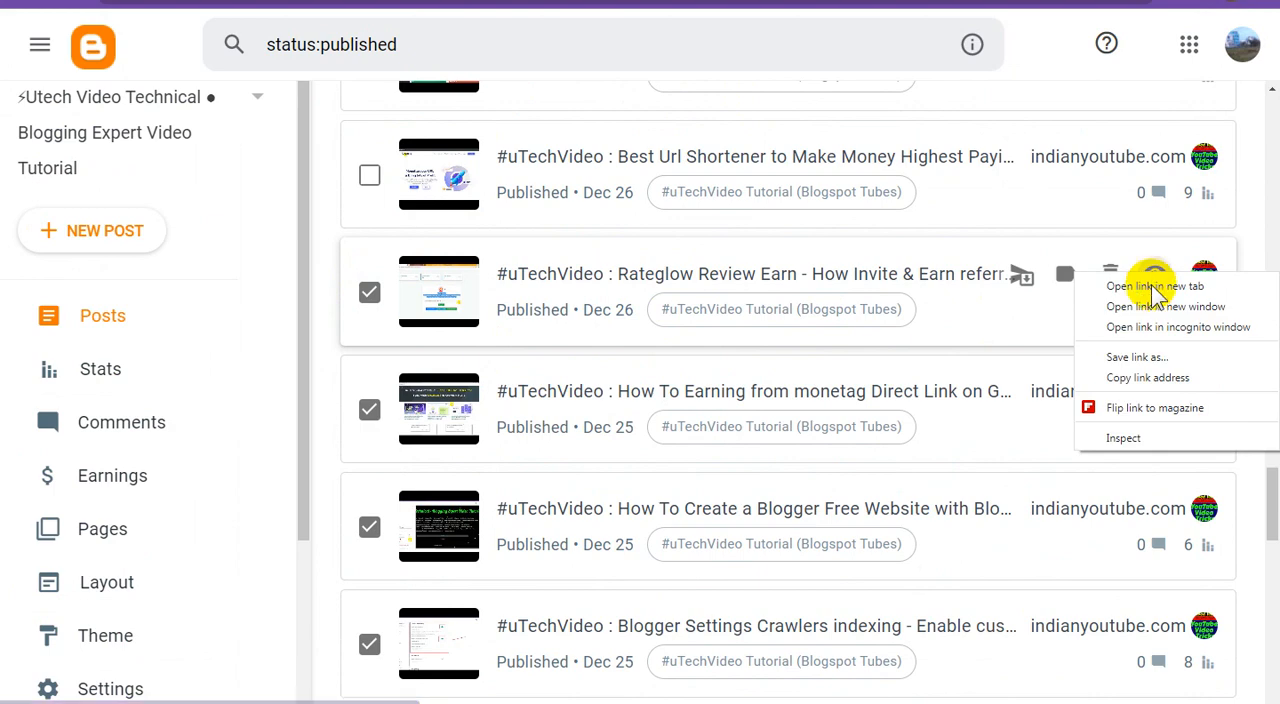
click(1137, 376)
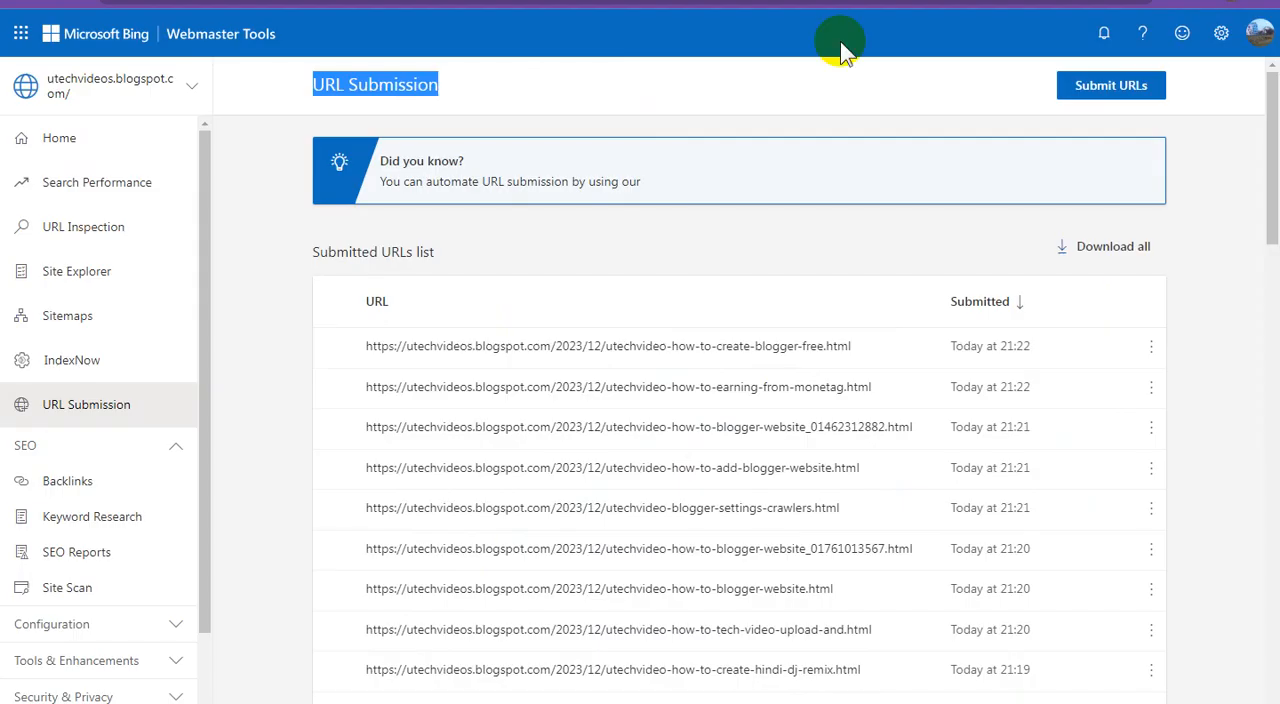
click(1124, 85)
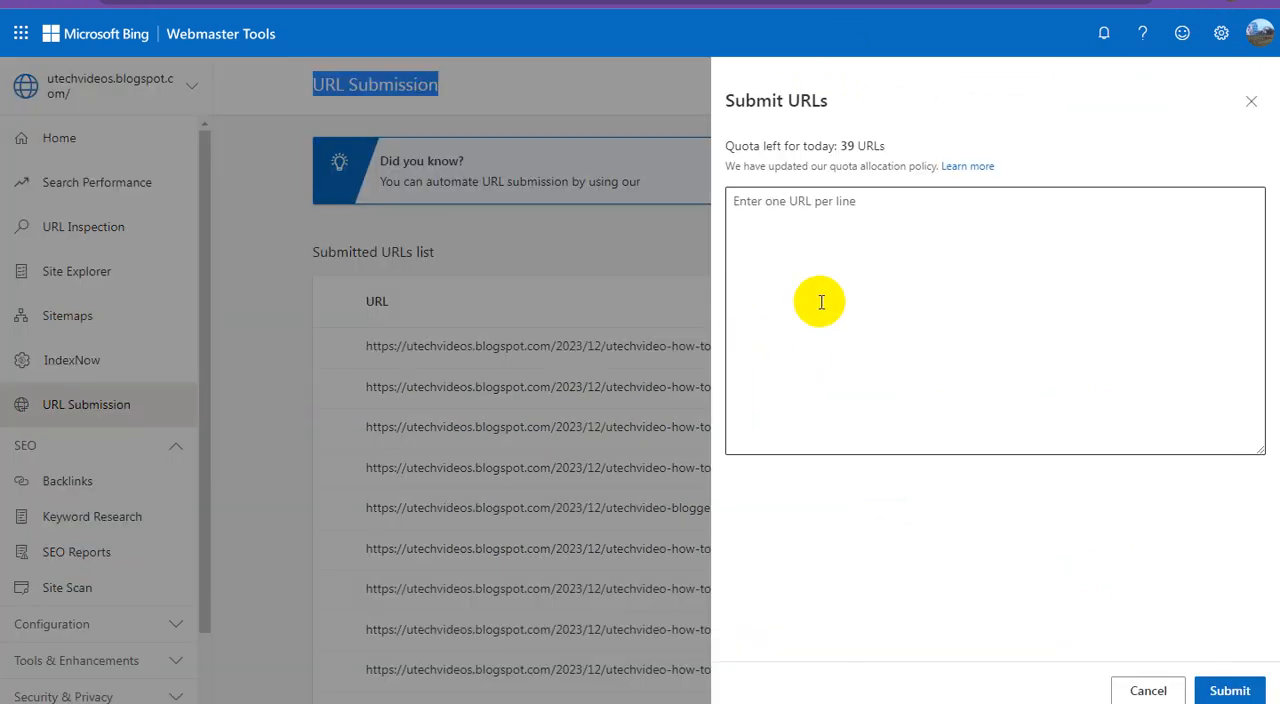
click(841, 291)
key(ctrl+v)
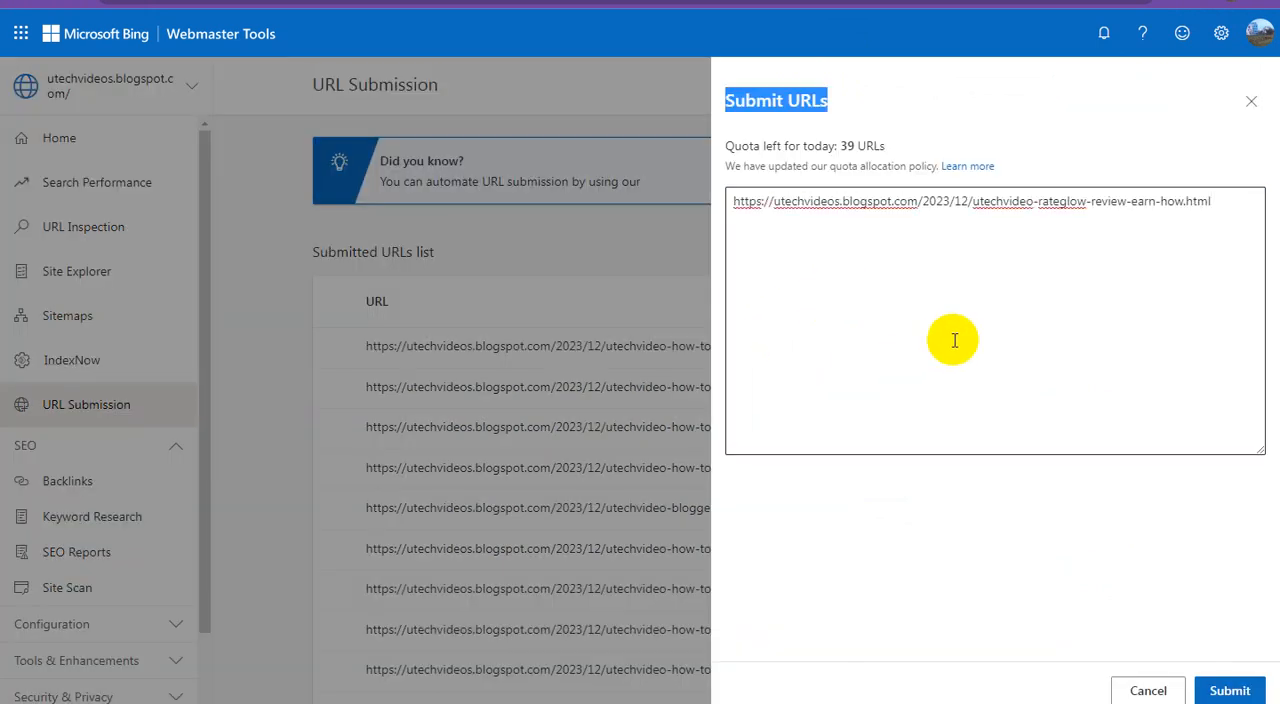
click(1222, 686)
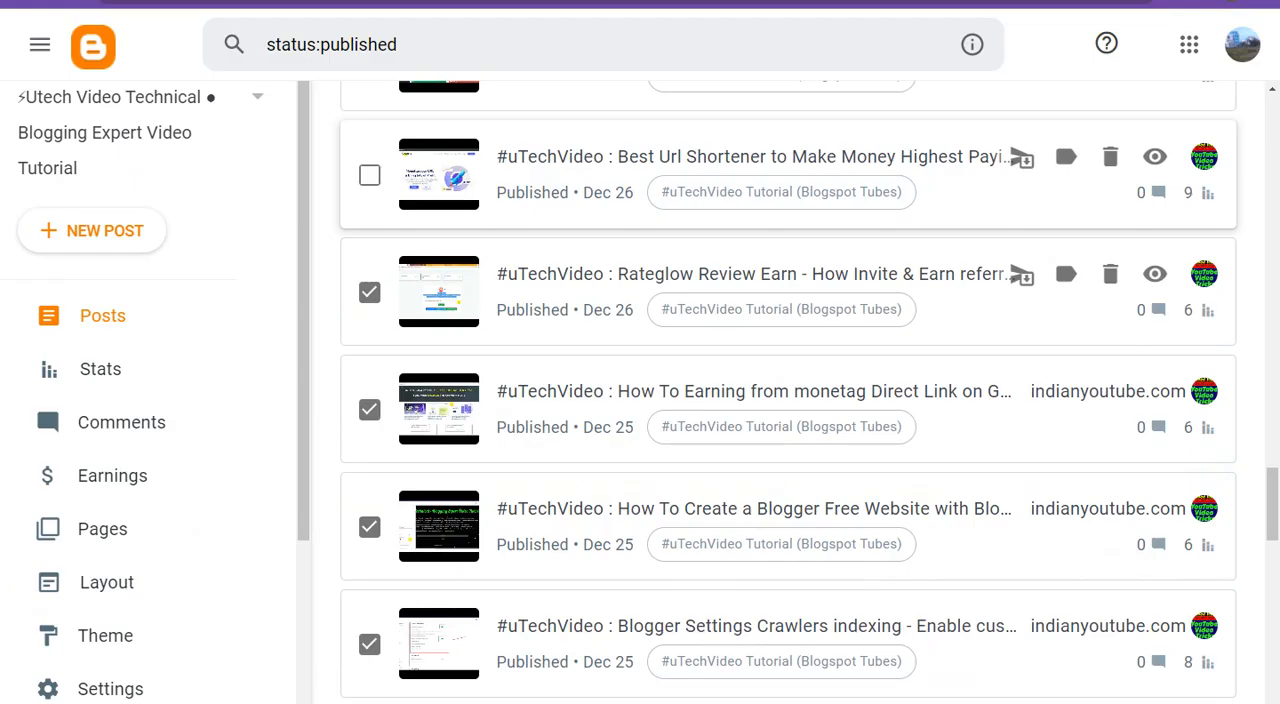
In Blogger, tick the "Best Url Shortener to Make Money" post and submit its link in Bing Webmaster Tools
scroll(480, 315, up, 1)
click(369, 263)
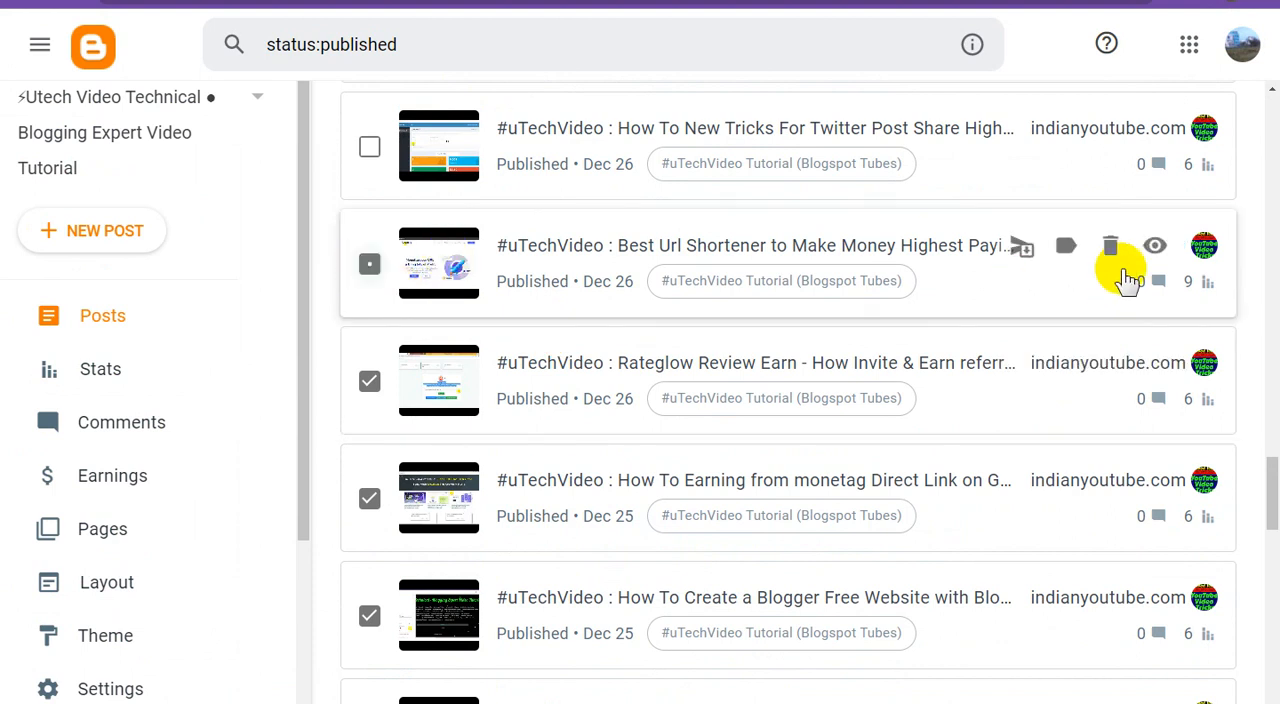
right_click(1150, 262)
click(1118, 317)
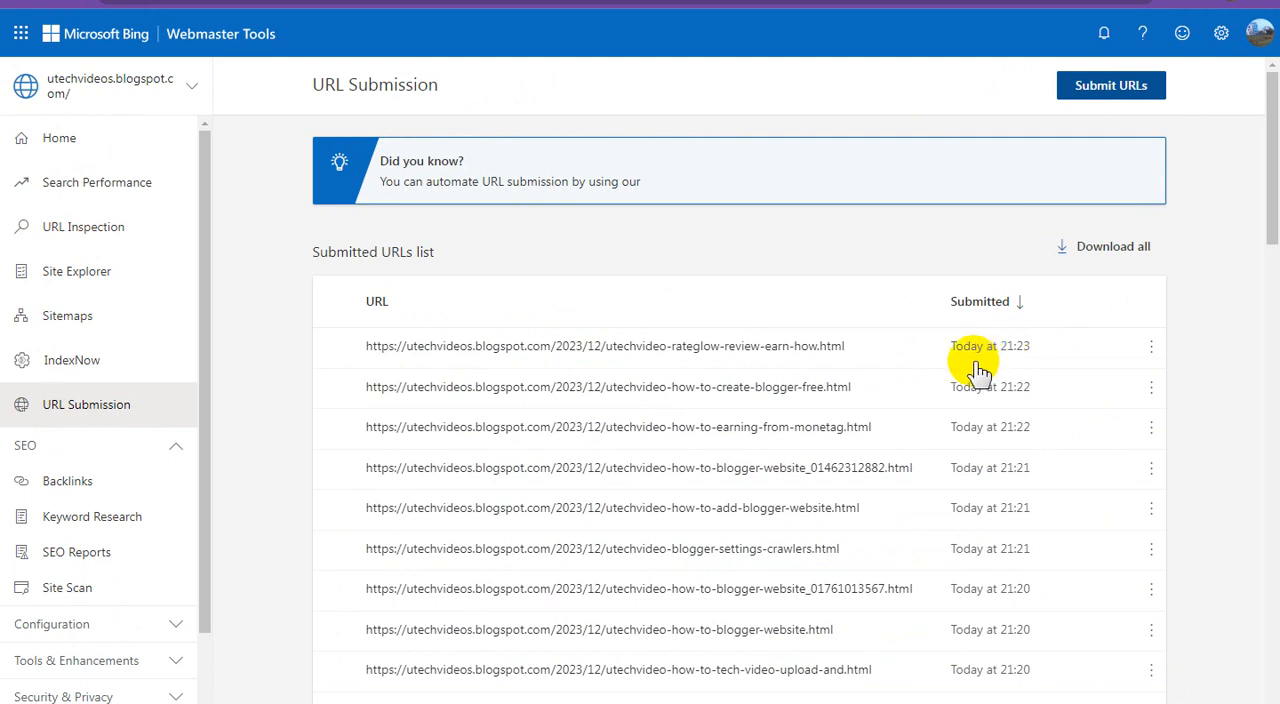
click(1111, 85)
click(871, 266)
right_click(872, 269)
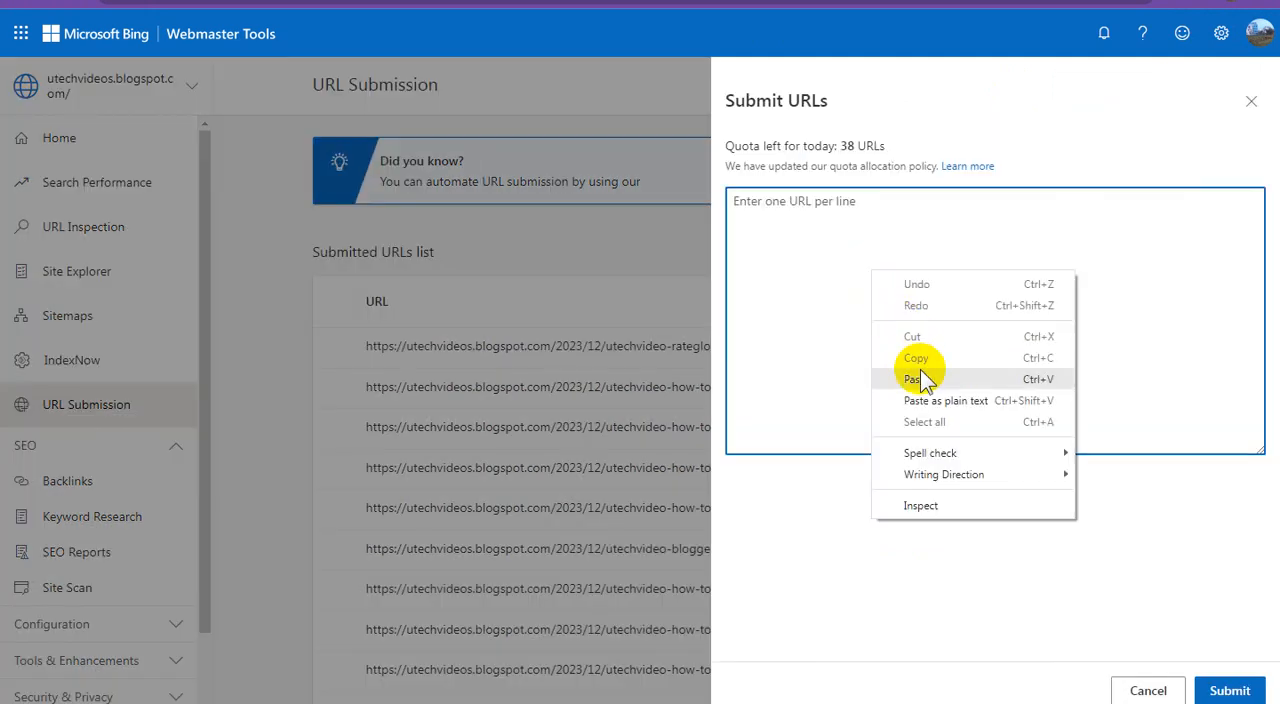
click(916, 379)
click(1229, 688)
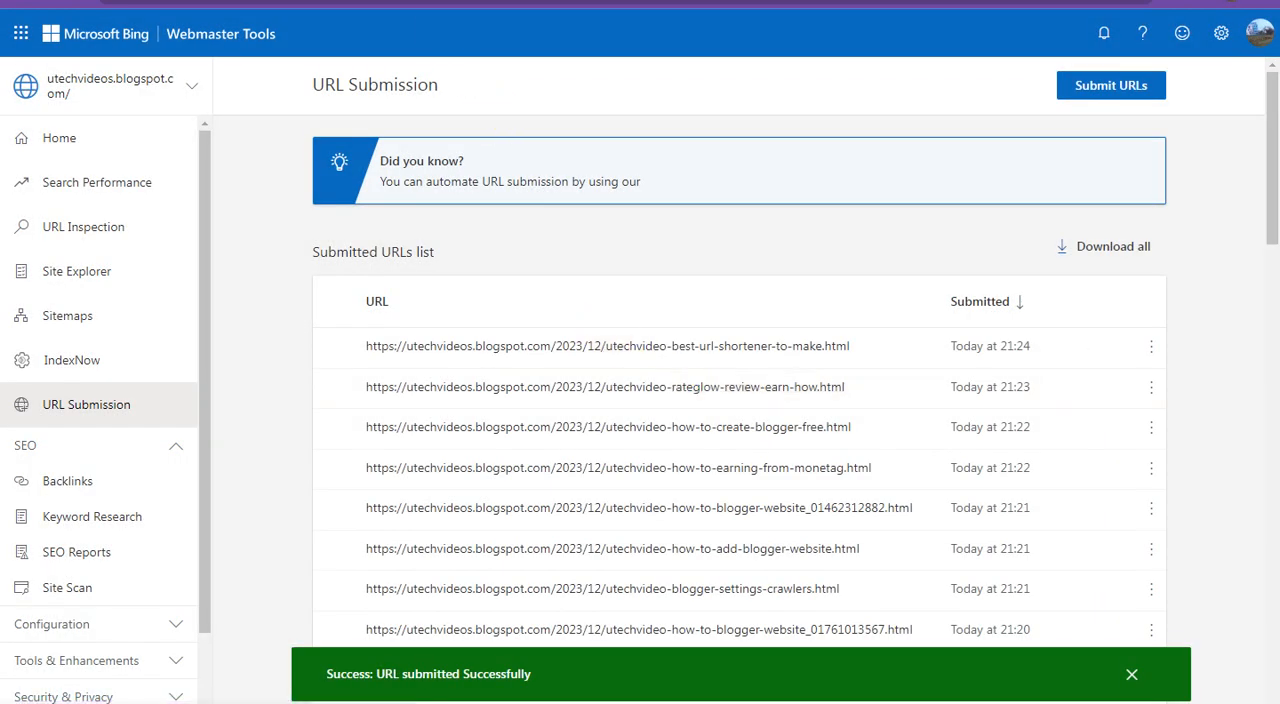
In Blogger, tick the "How To New Tricks For Twitter Post Share" post and submit its link in Bing Webmaster Tools
click(388, 2)
scroll(562, 322, up, 2)
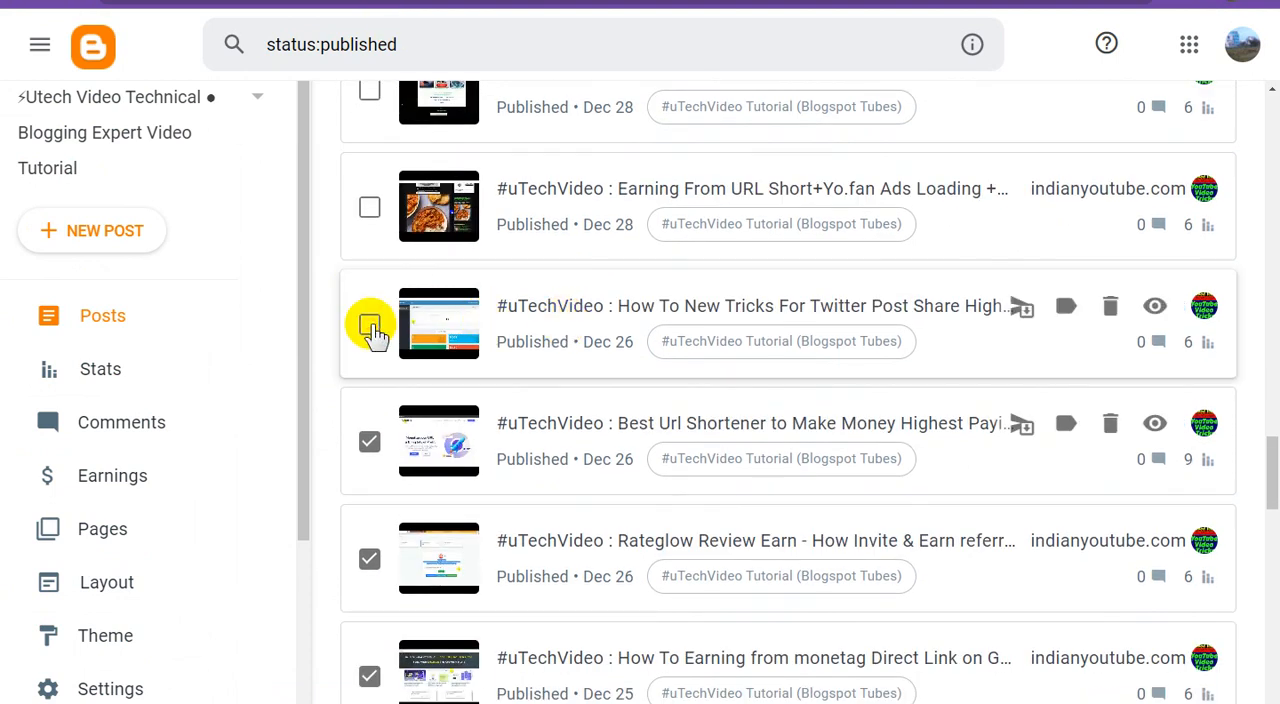
click(370, 326)
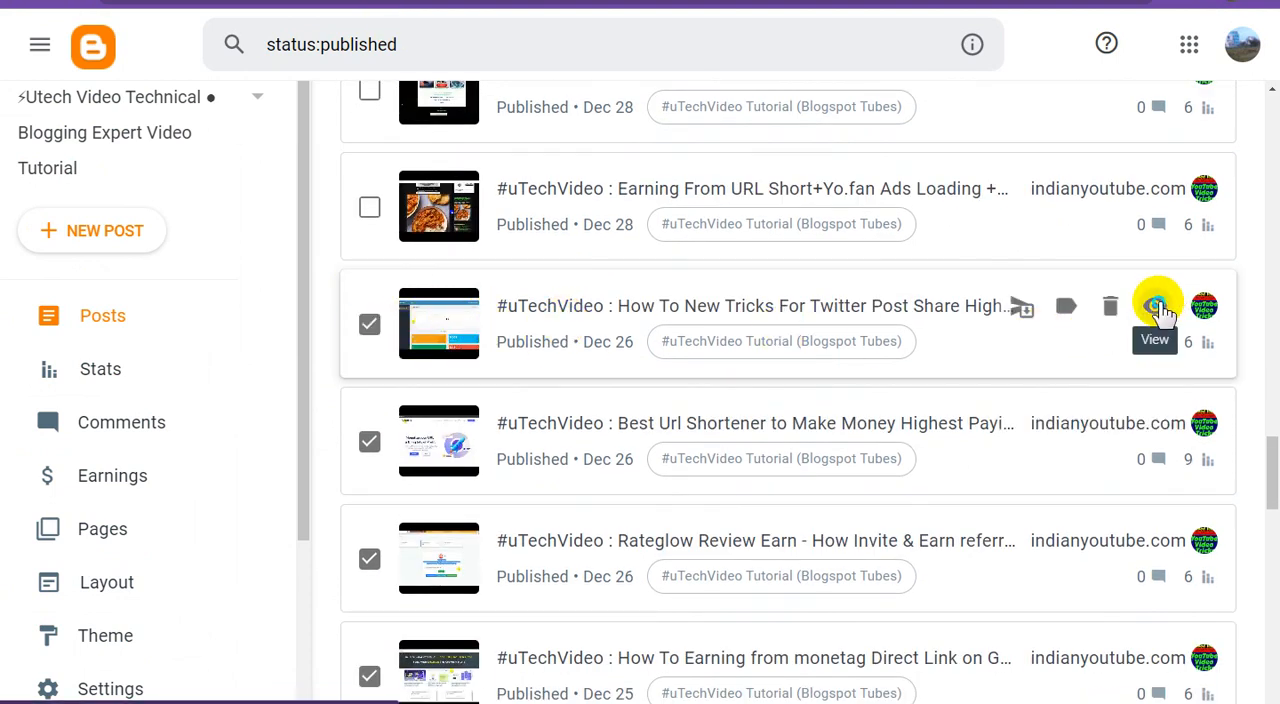
right_click(1160, 306)
click(1136, 409)
click(400, 2)
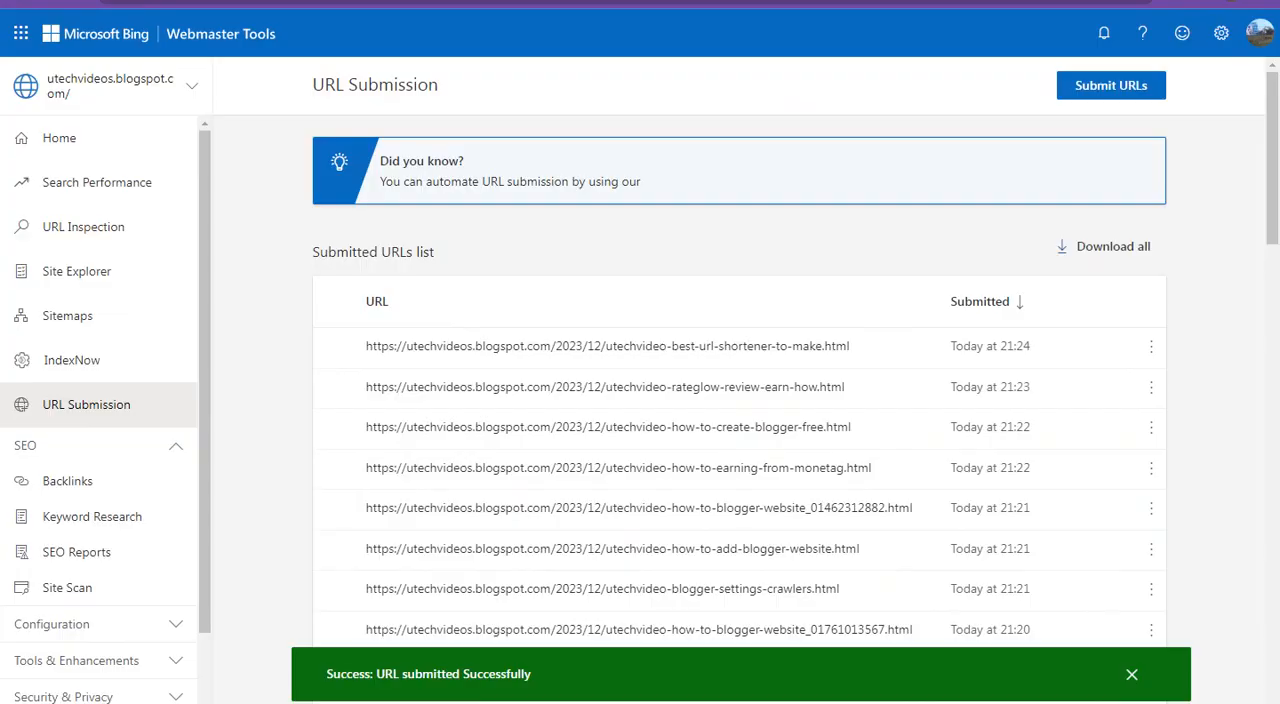
click(1091, 86)
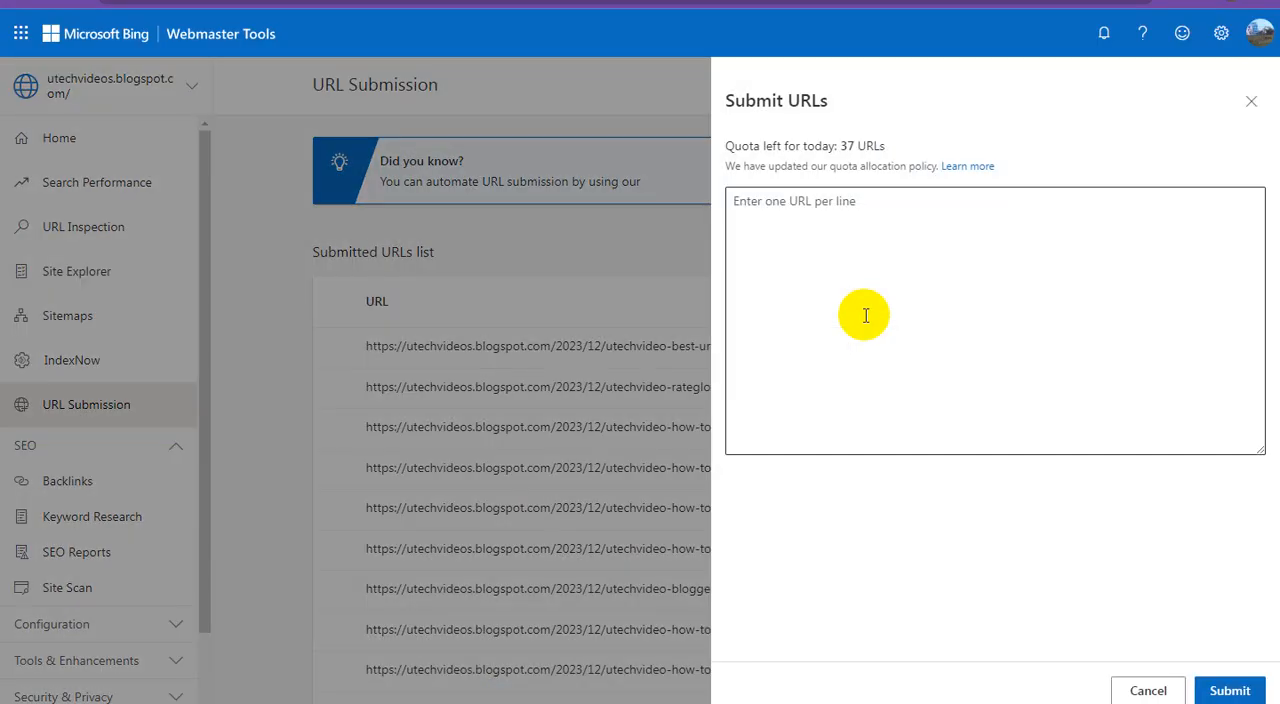
click(834, 276)
right_click(837, 278)
click(886, 383)
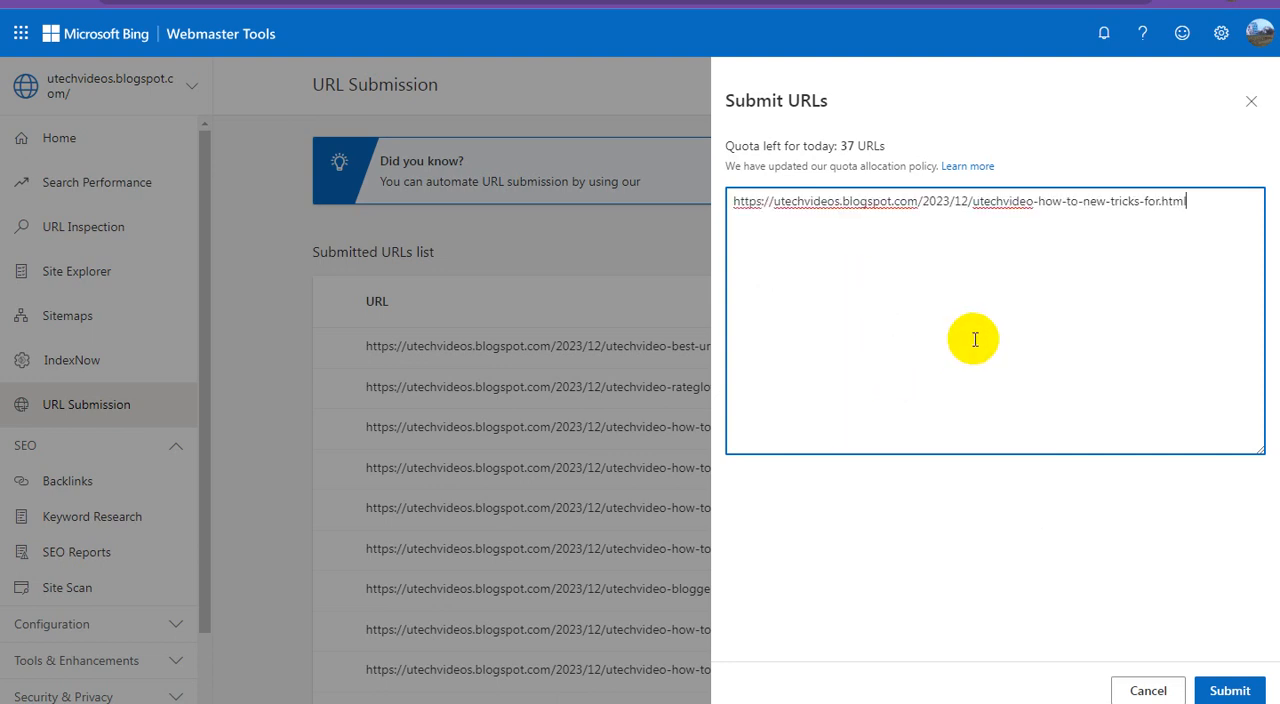
click(1200, 689)
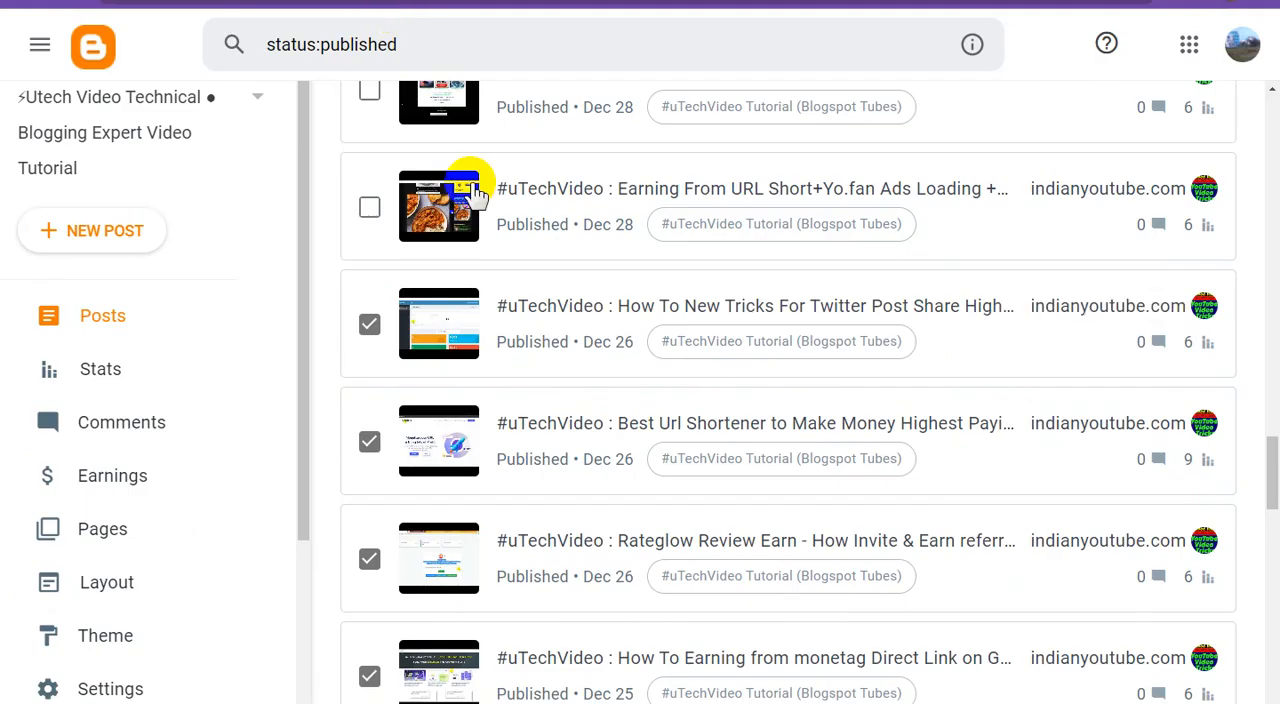
In Blogger, tick the "Earning From URL Short+Yo.fan Ads Loading" post and submit its link in Bing Webmaster Tools
click(413, 222)
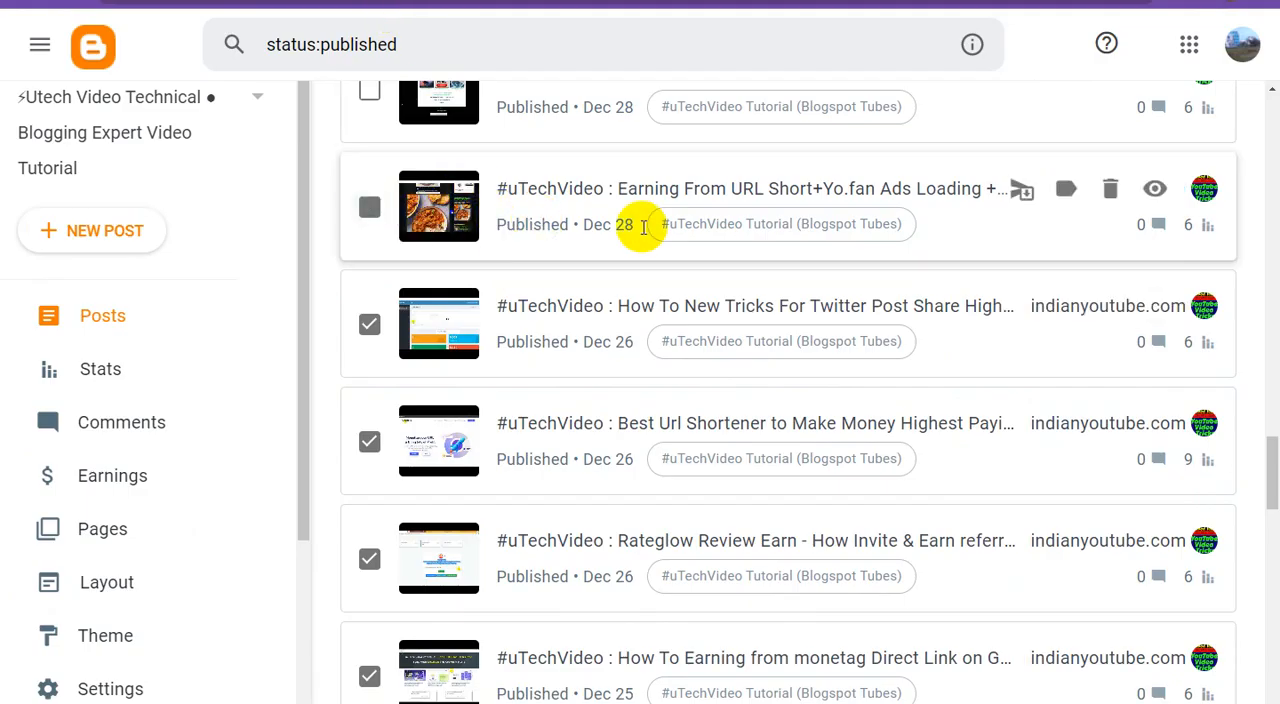
right_click(1154, 192)
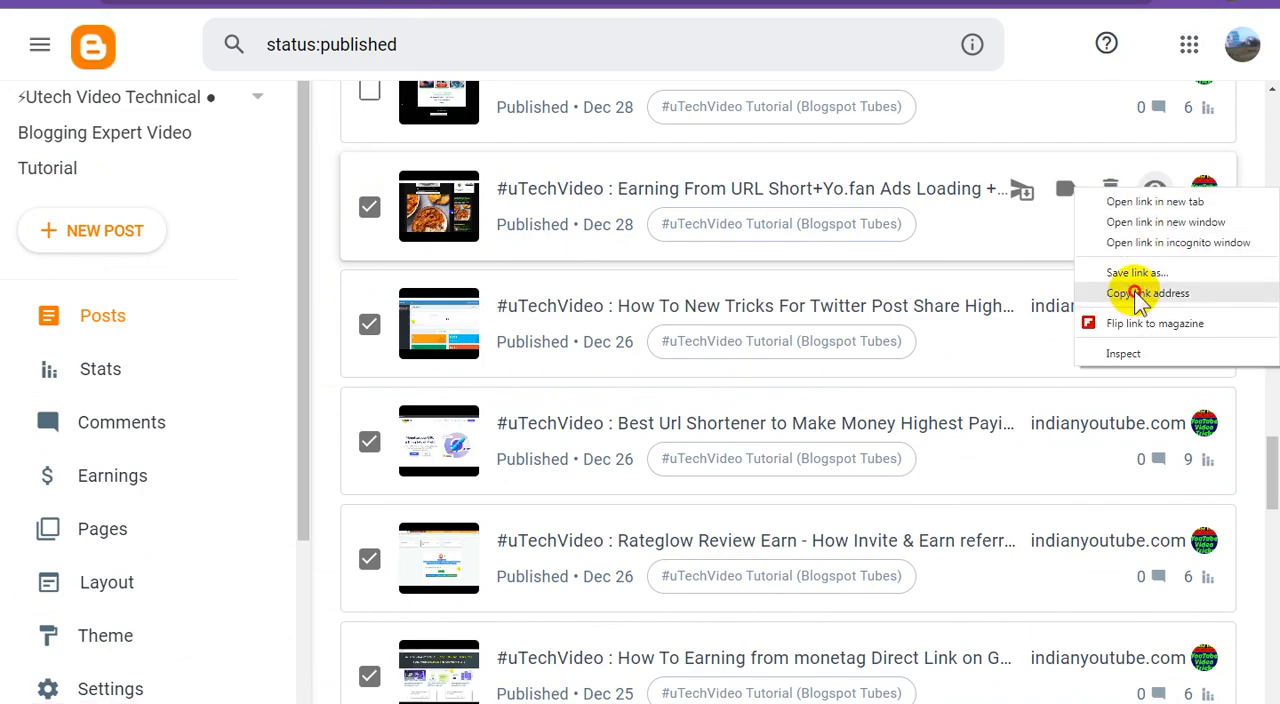
click(1140, 292)
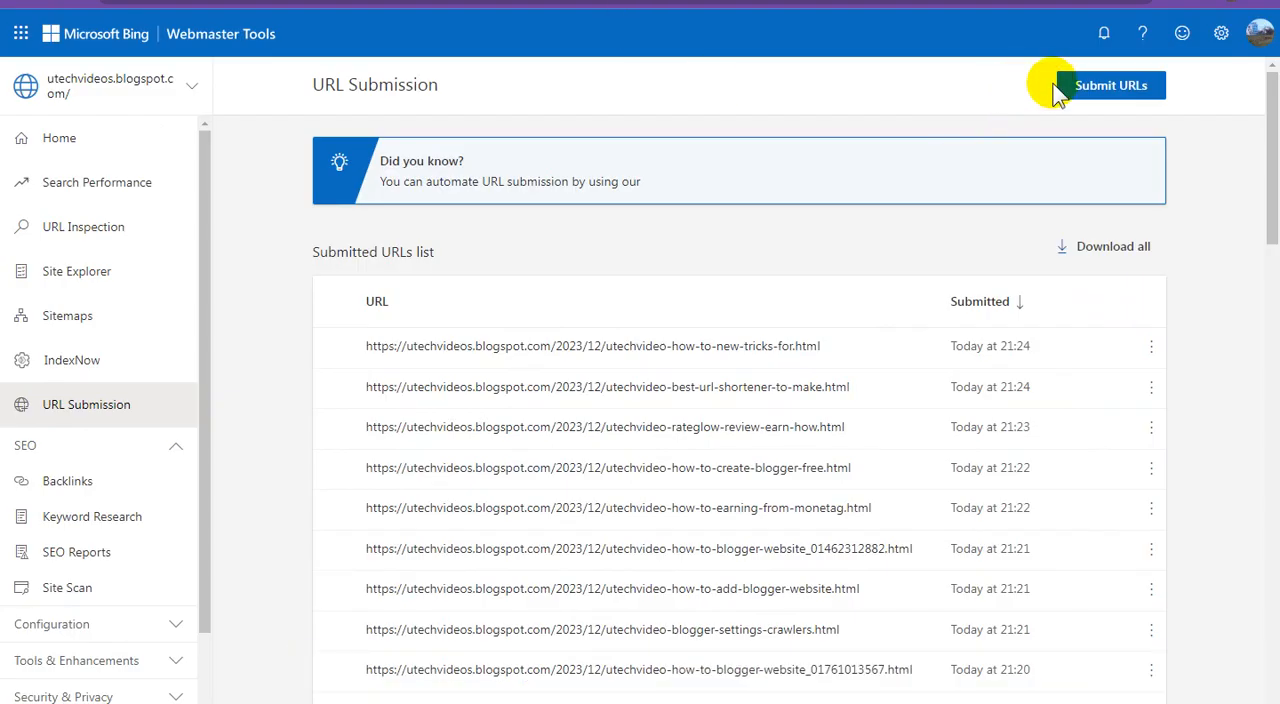
click(1095, 90)
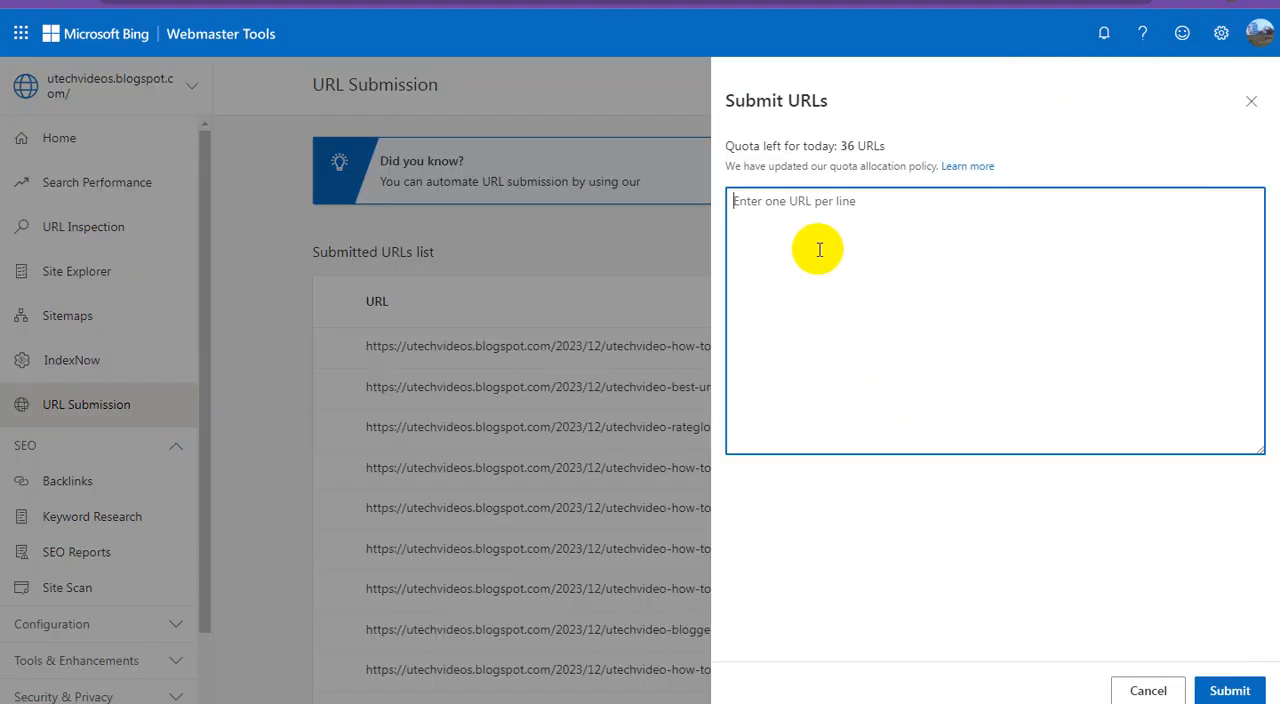
right_click(830, 251)
click(880, 345)
click(1234, 691)
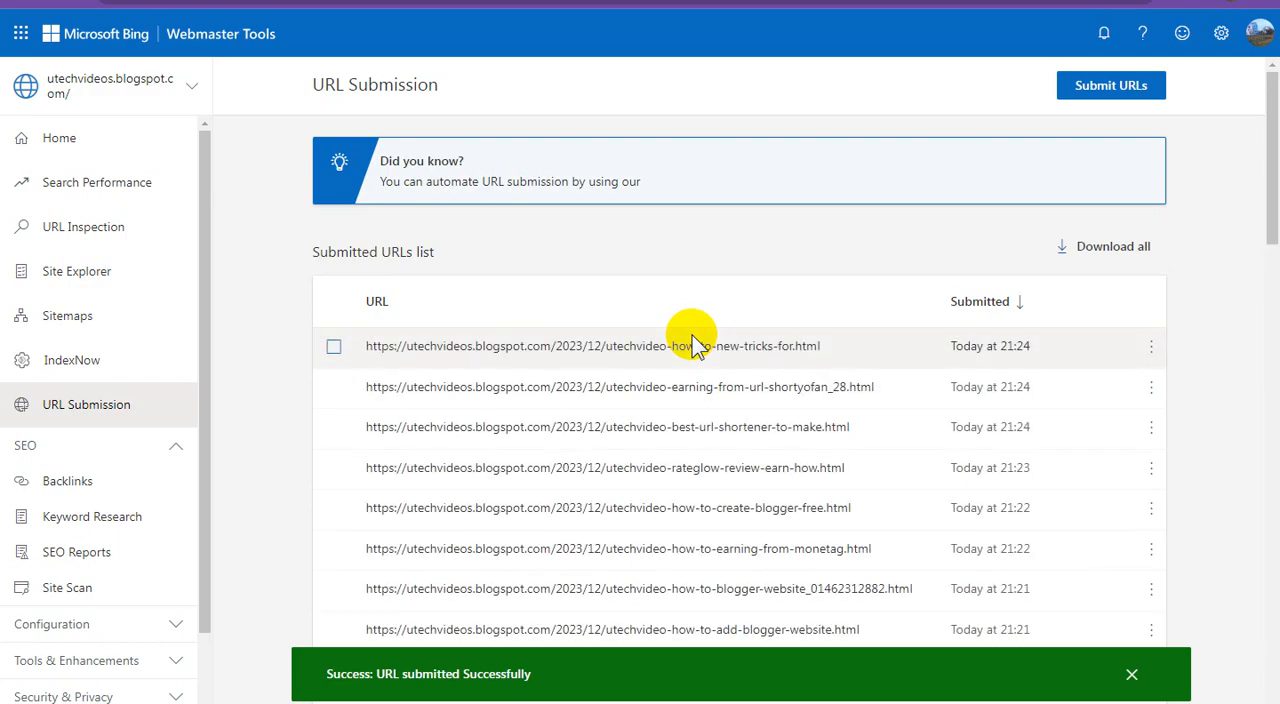
In Blogger, tick the "How To Heylink Adsense Ads Setup" post and submit its link in Bing Webmaster Tools
click(366, 2)
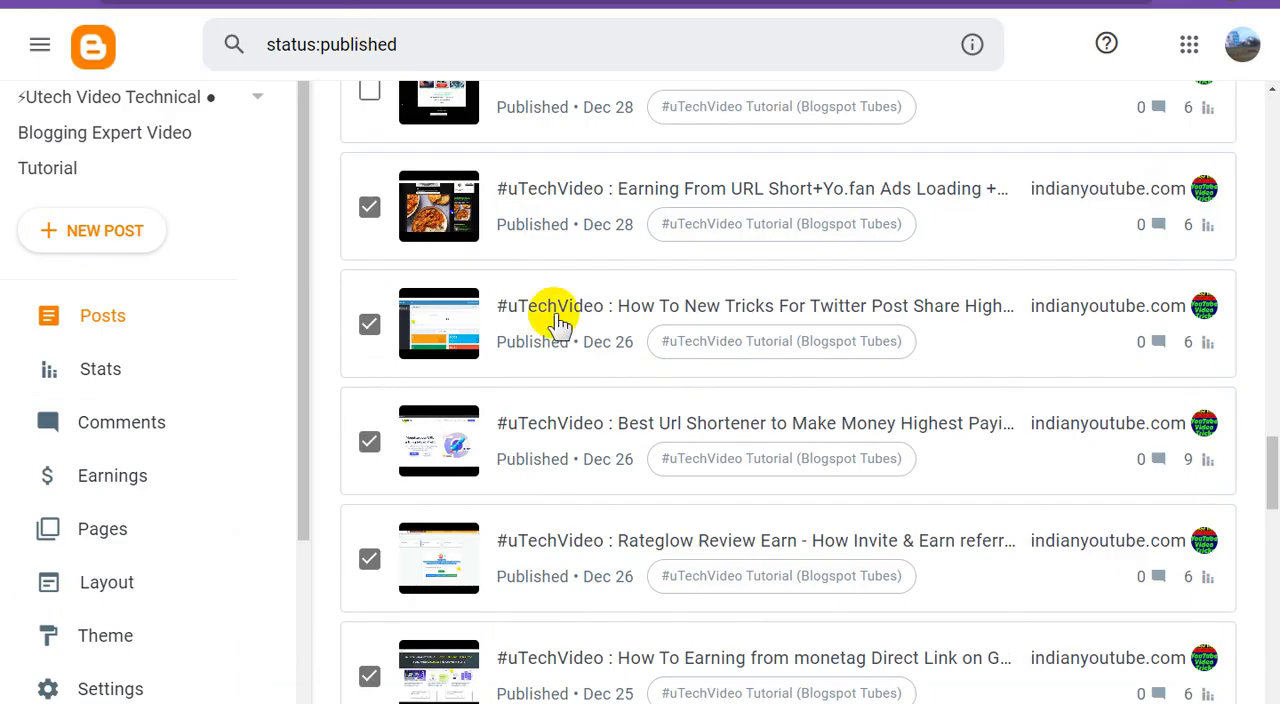
scroll(553, 314, up, 2)
click(369, 267)
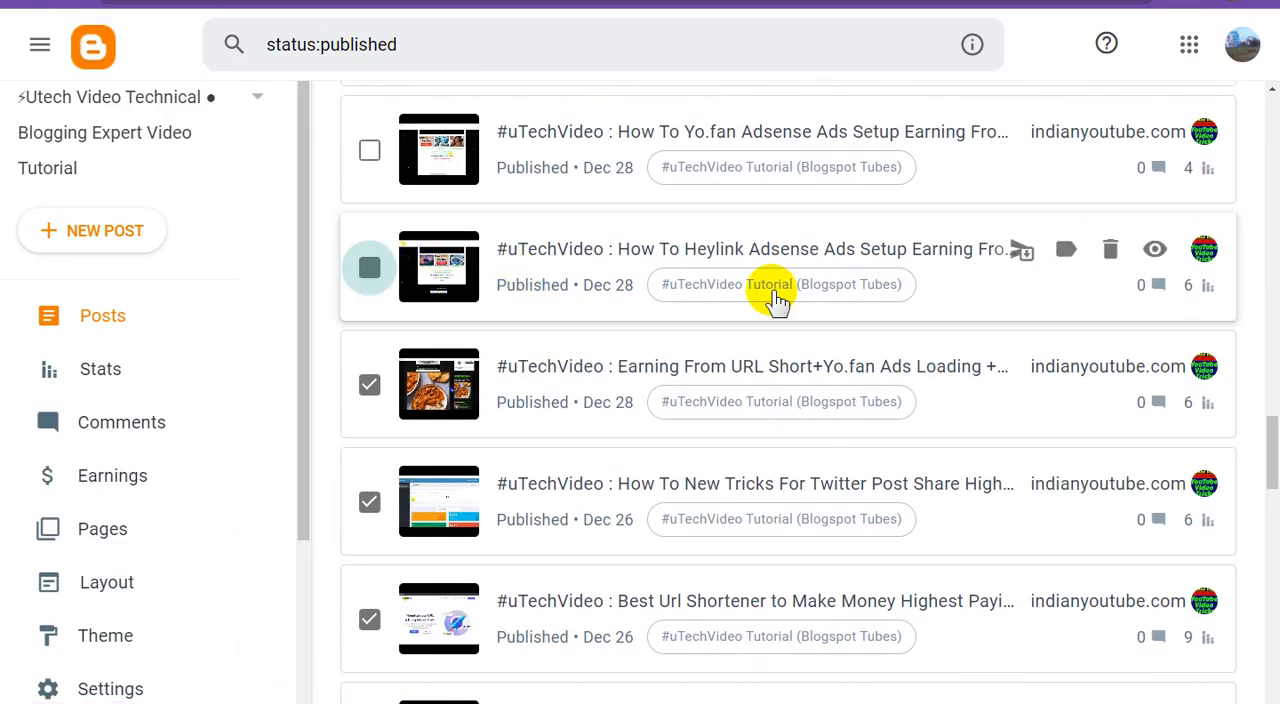
right_click(1155, 255)
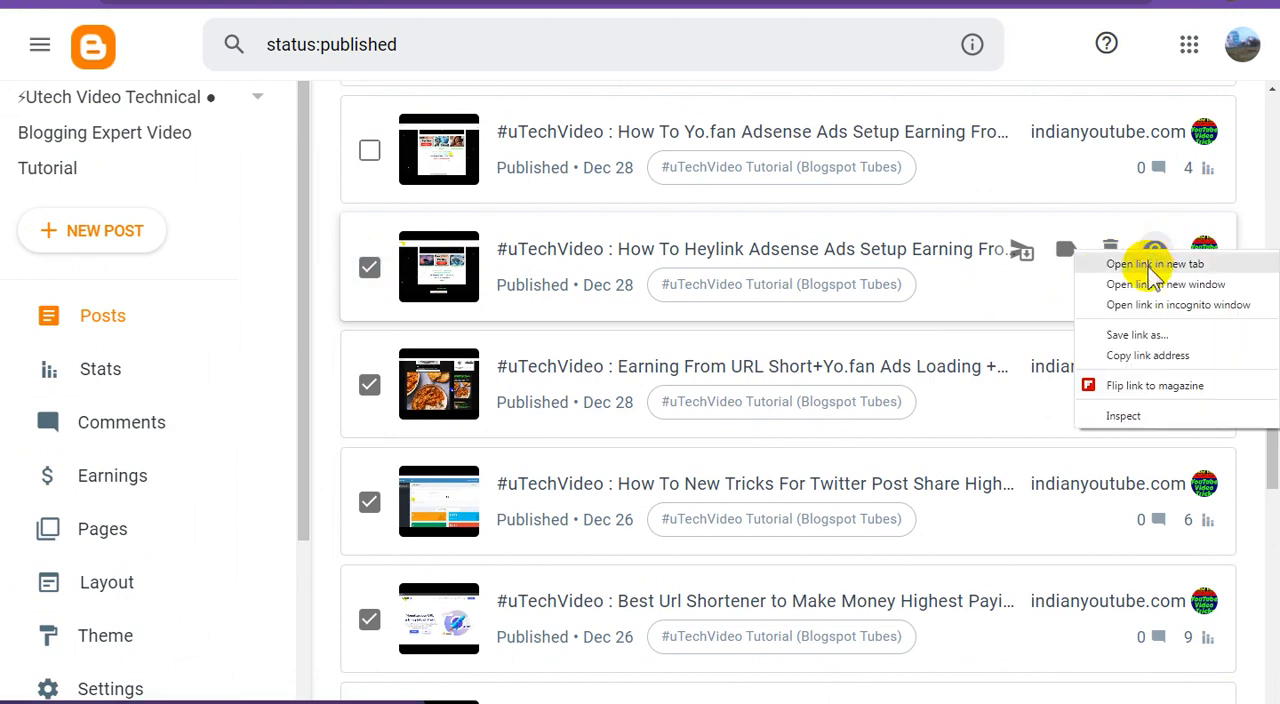
click(1135, 353)
click(613, 5)
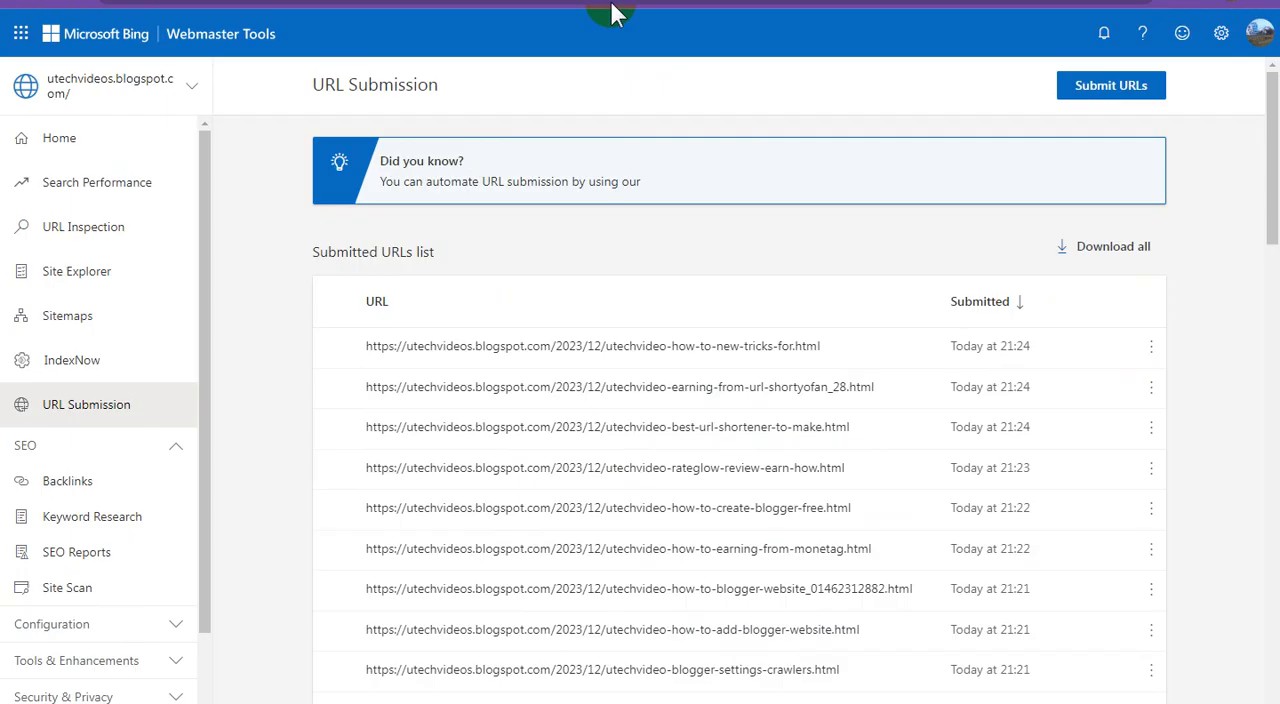
click(1090, 92)
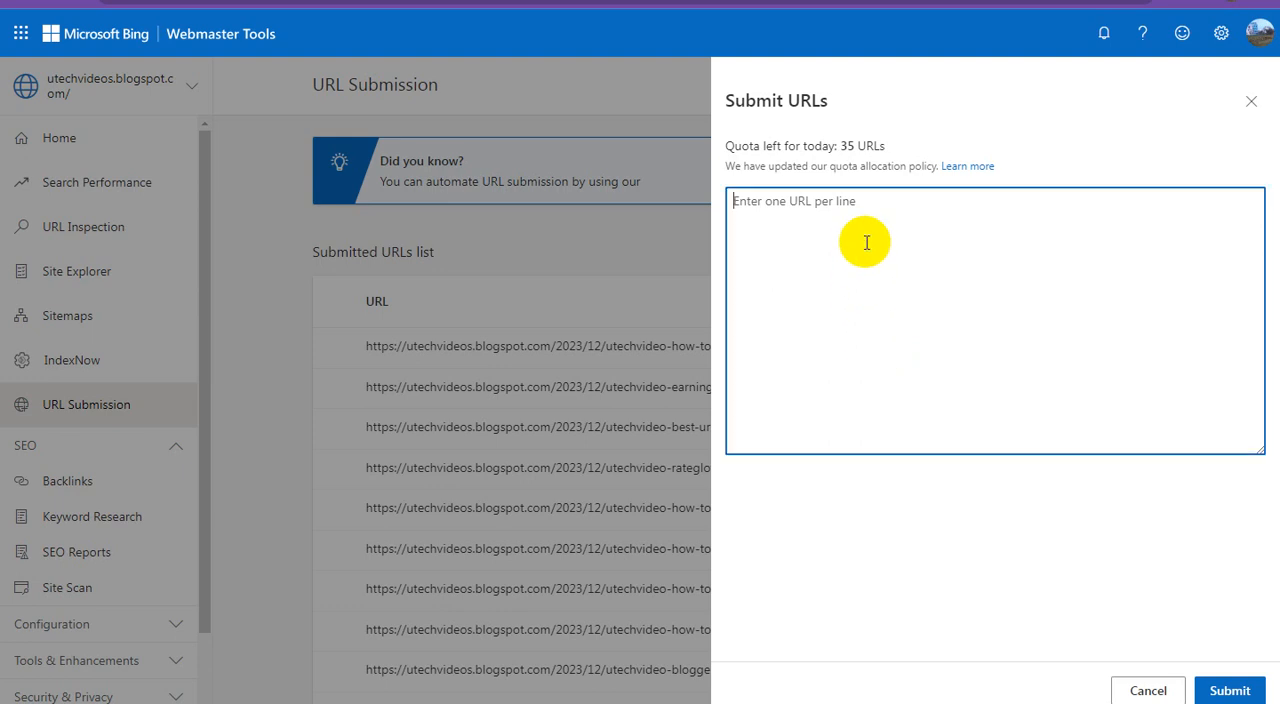
right_click(866, 243)
click(921, 351)
click(1229, 689)
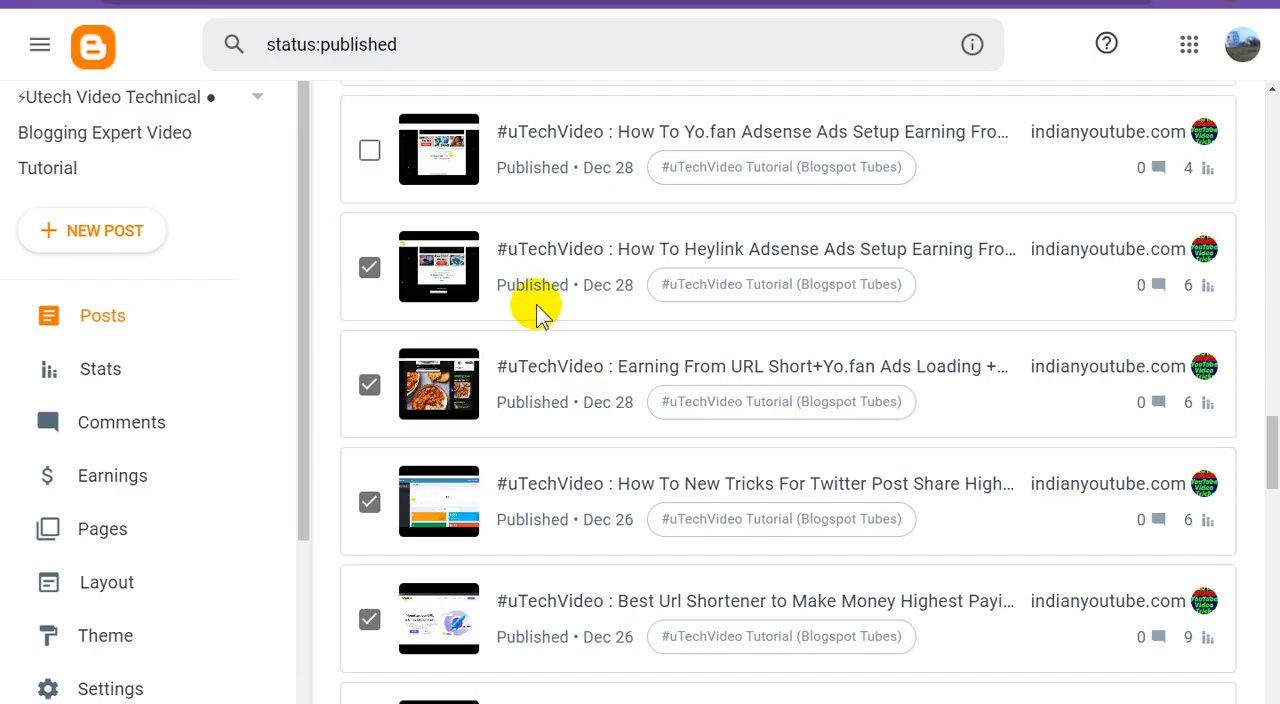
In Blogger, tick the "How To Yo.fan Adsense Ads Setup" post and submit its link in Bing Webmaster Tools
scroll(534, 306, up, 2)
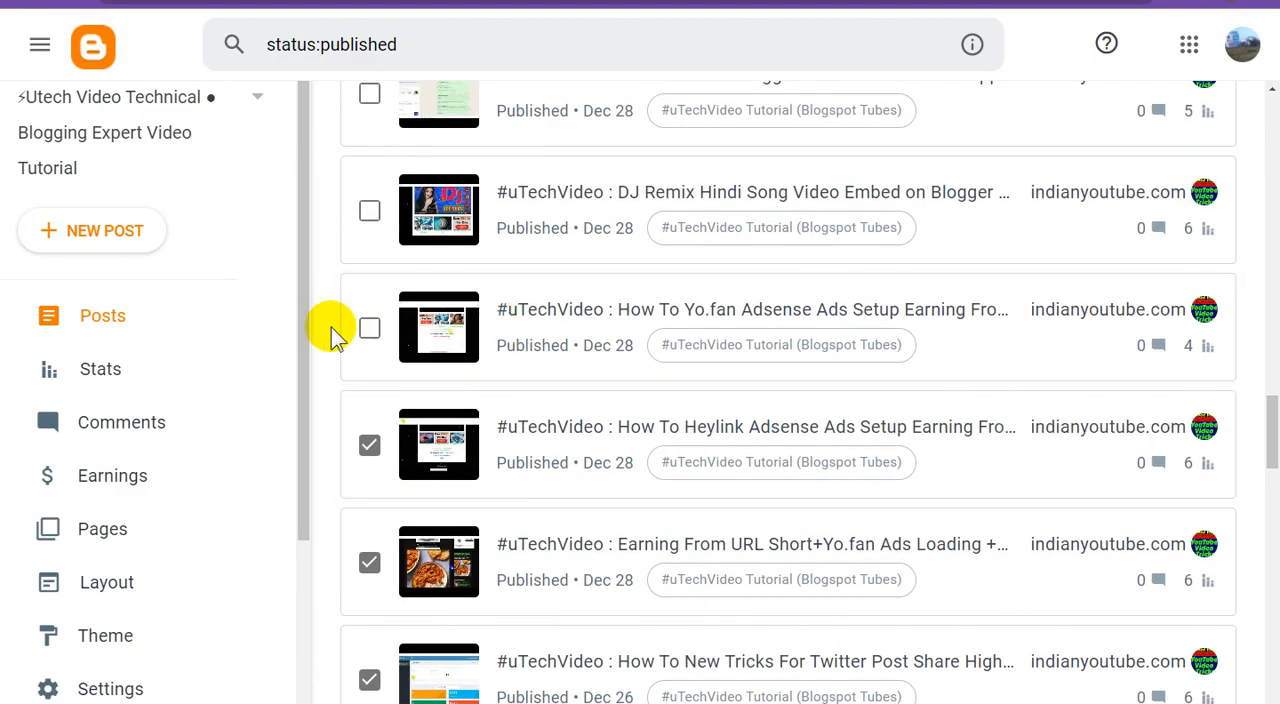
click(367, 329)
right_click(1155, 309)
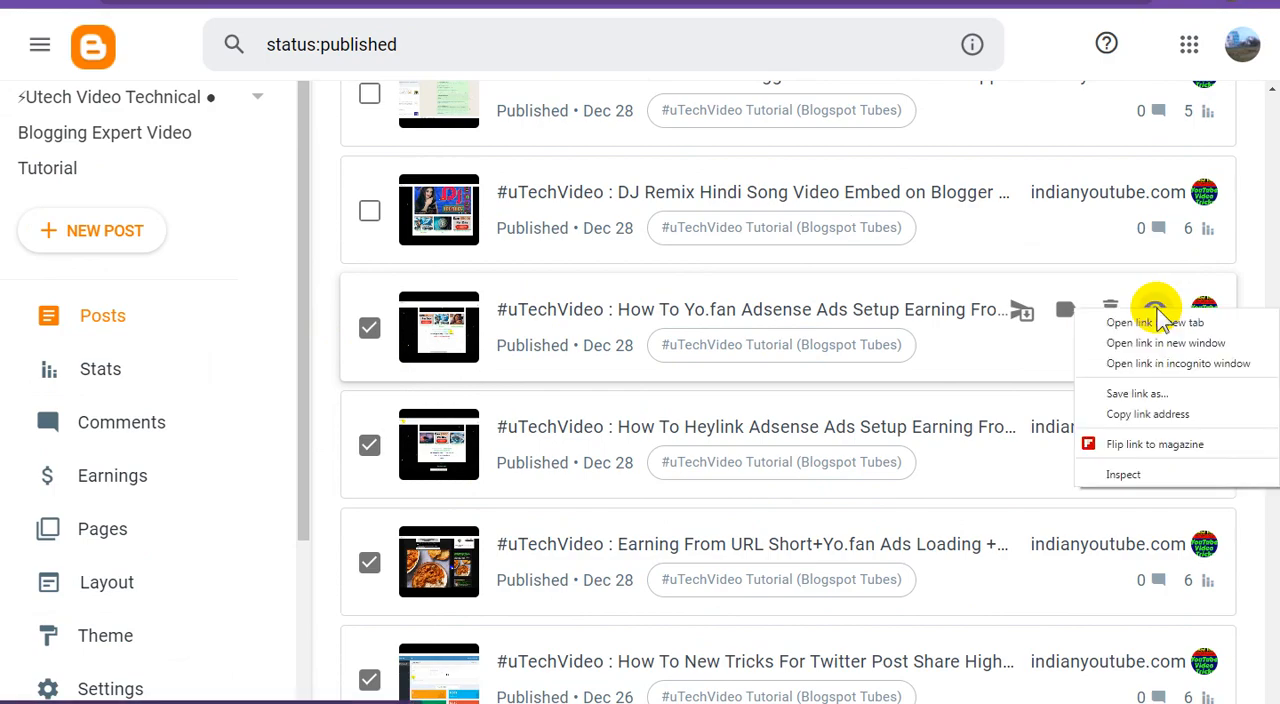
click(1147, 414)
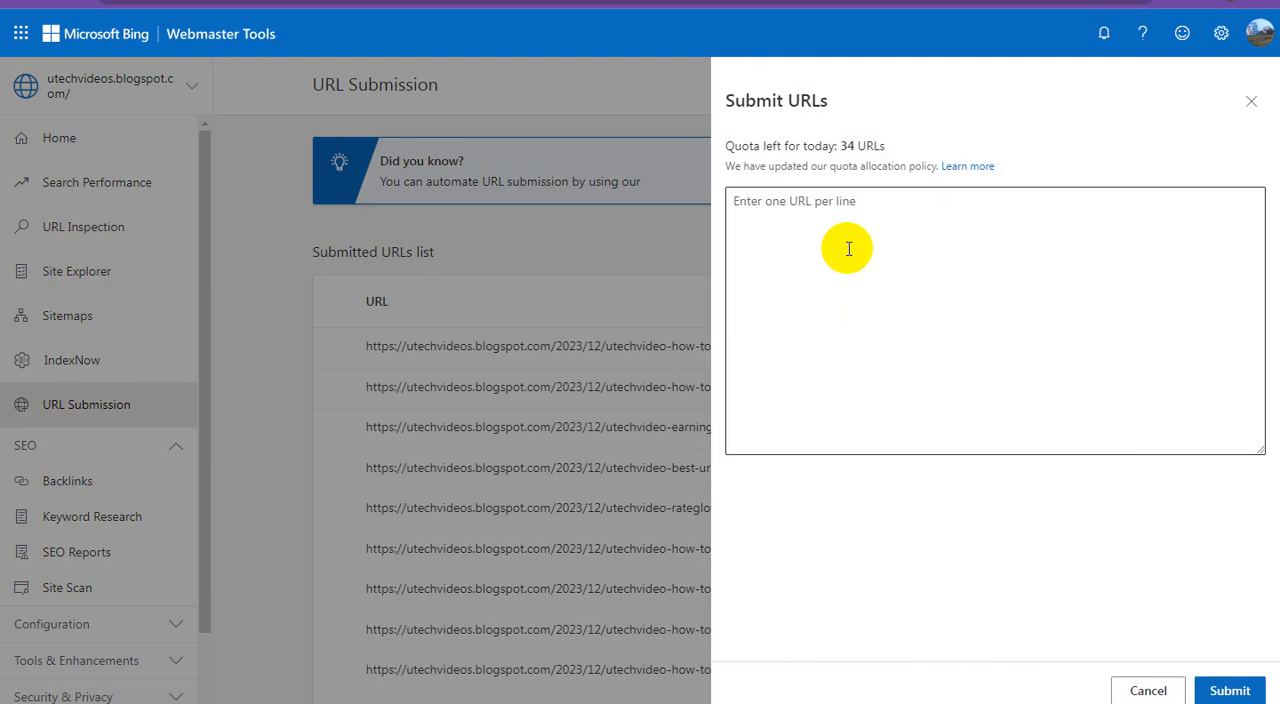
click(863, 247)
right_click(863, 248)
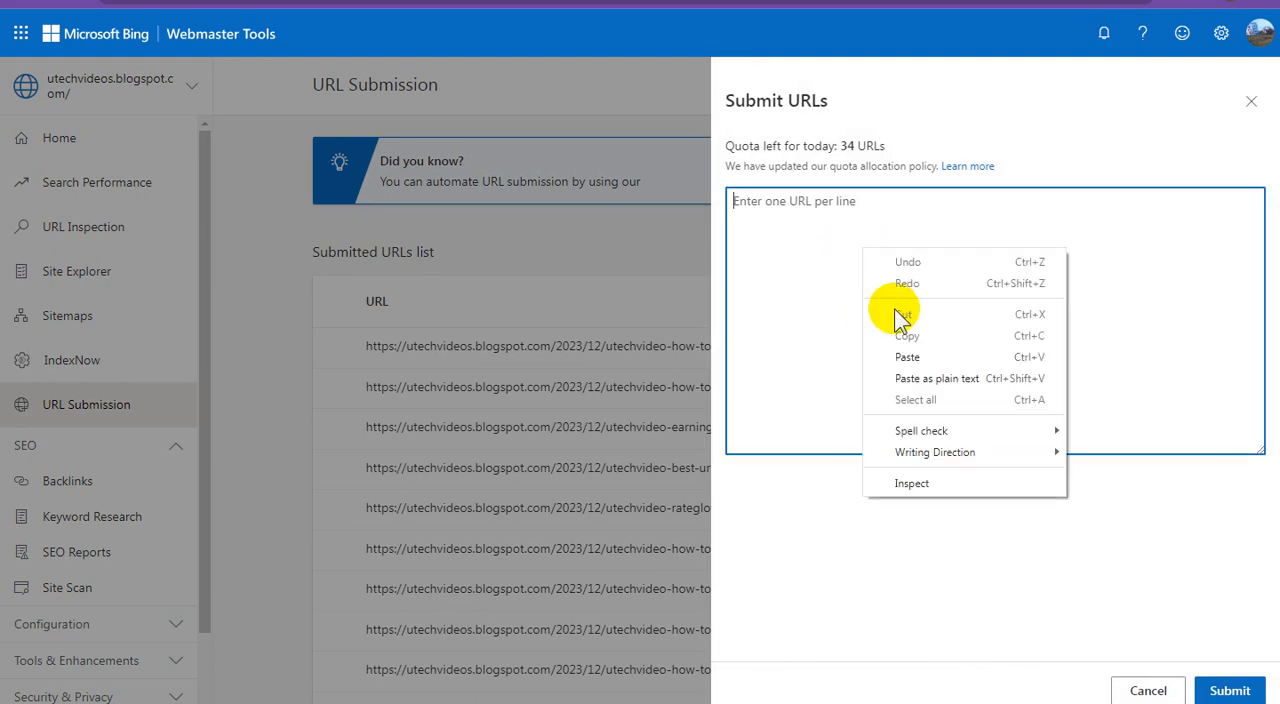
click(933, 349)
click(1226, 689)
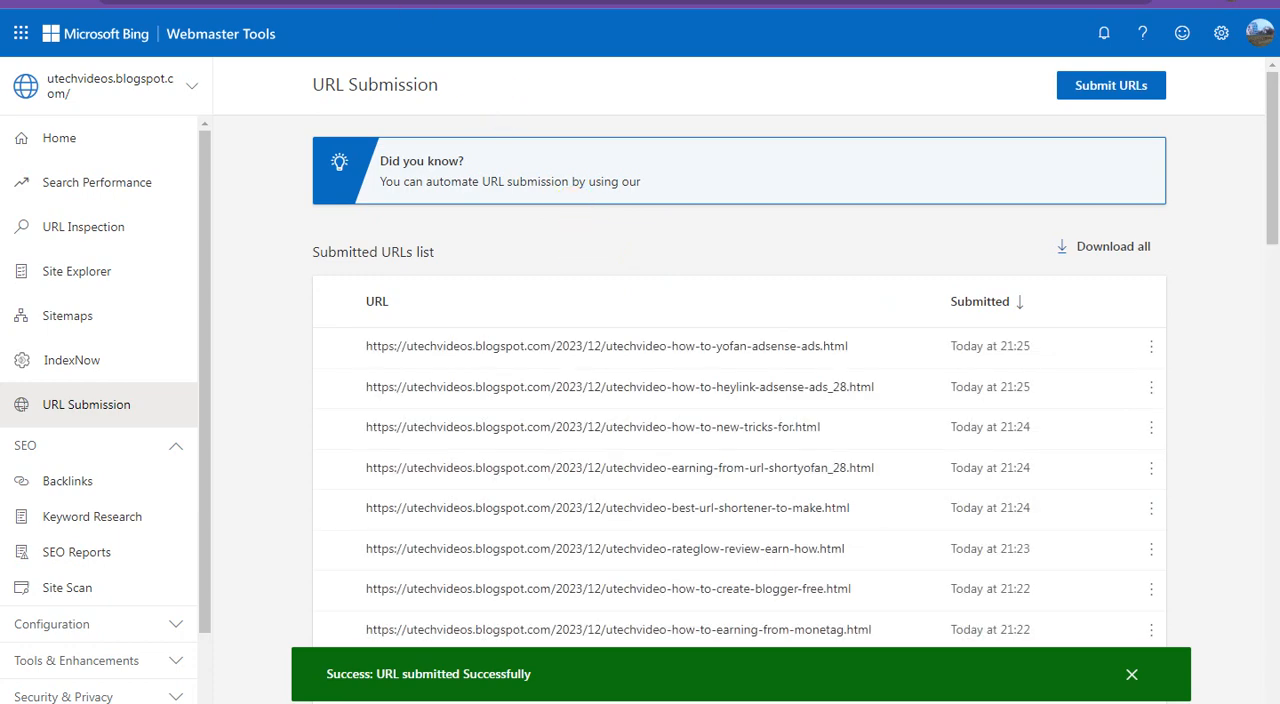
In Blogger, tick the "DJ Remix Hindi Song Video Embed" post and submit its link in Bing Webmaster Tools
click(391, 3)
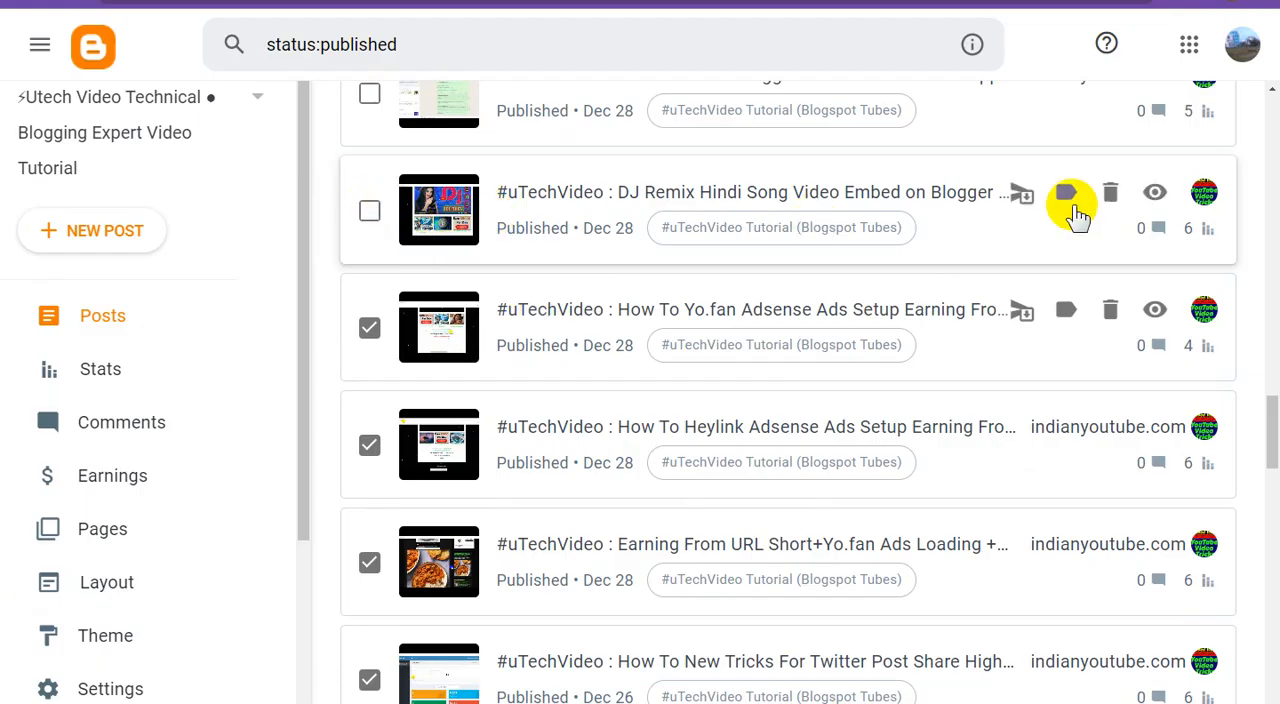
right_click(1155, 191)
click(1141, 298)
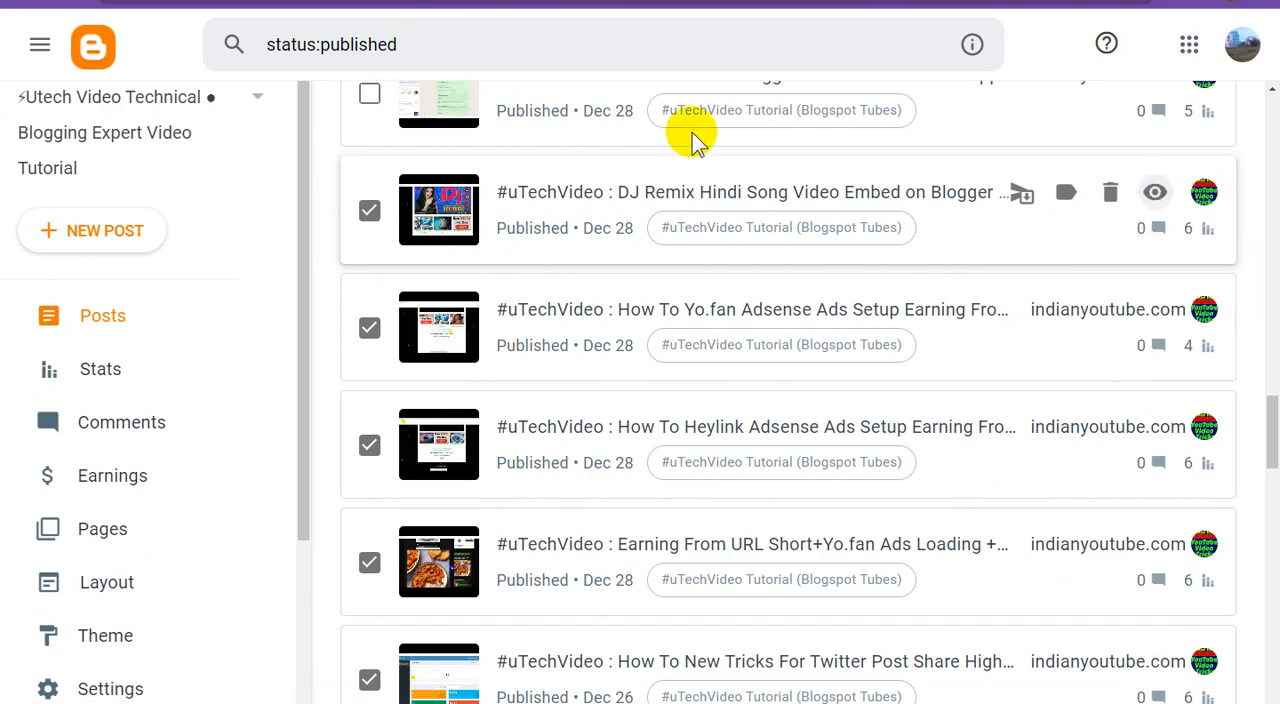
click(680, 3)
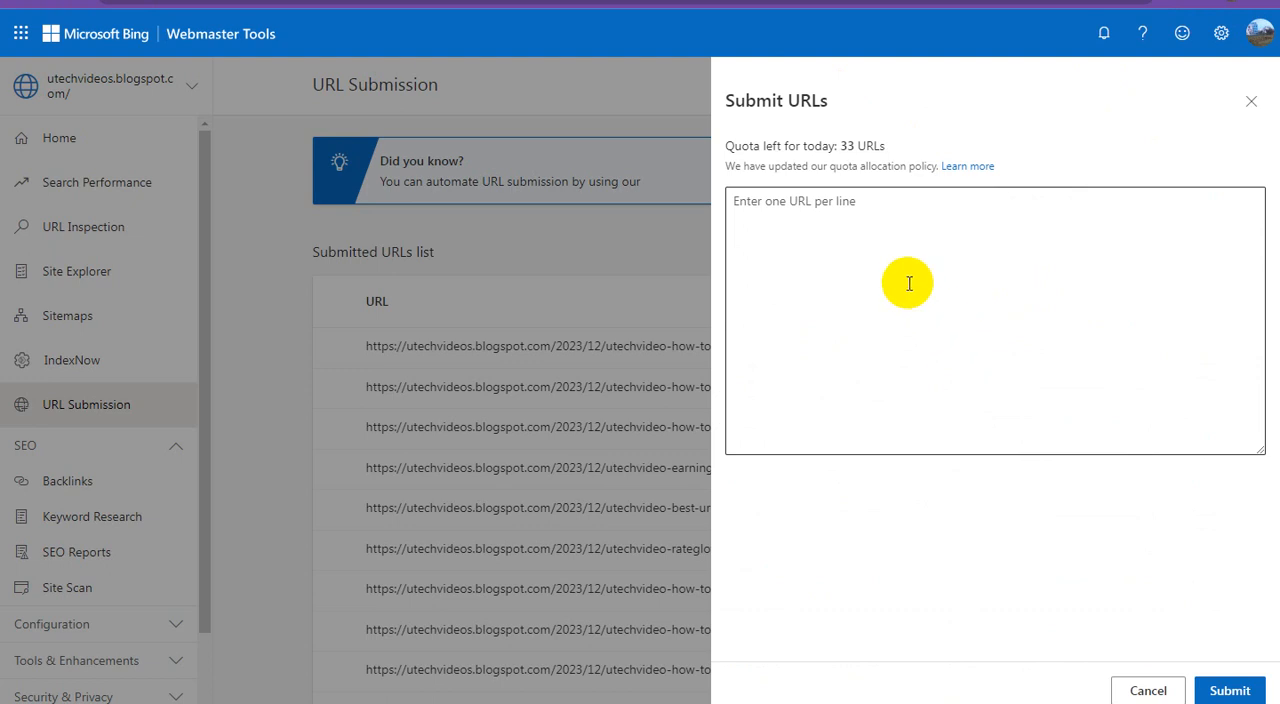
click(898, 266)
right_click(898, 269)
click(943, 375)
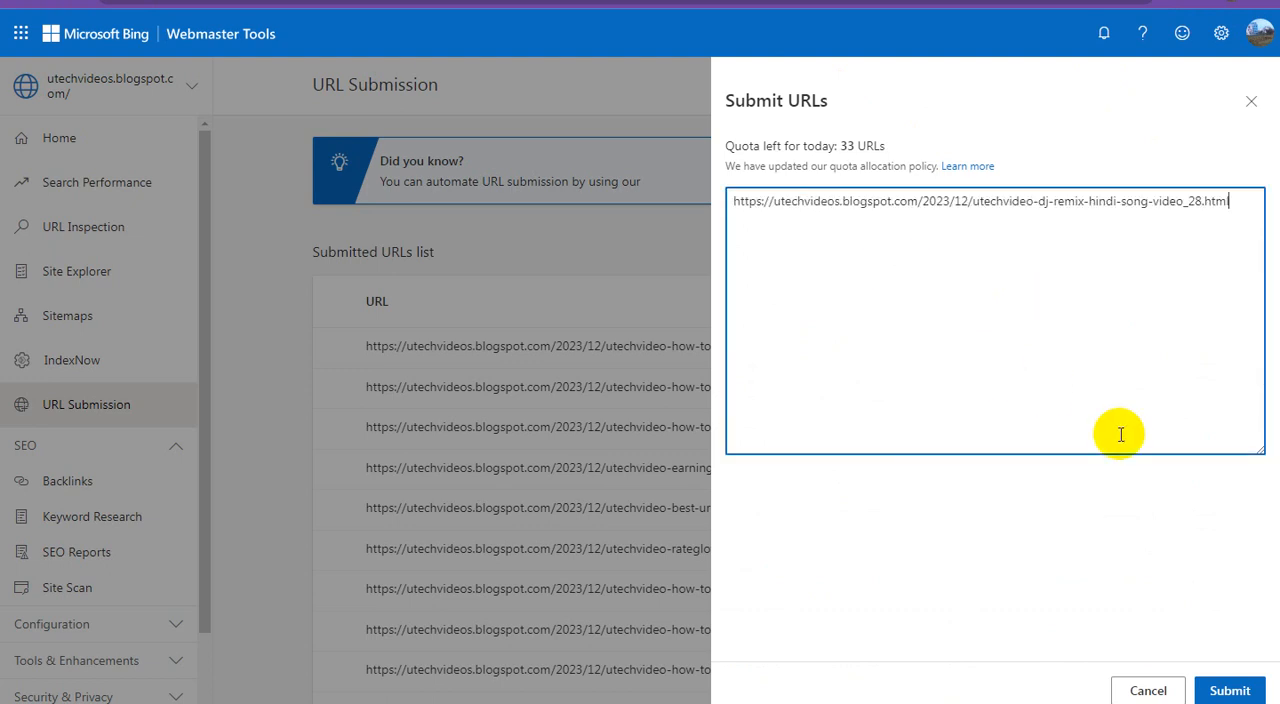
click(1230, 690)
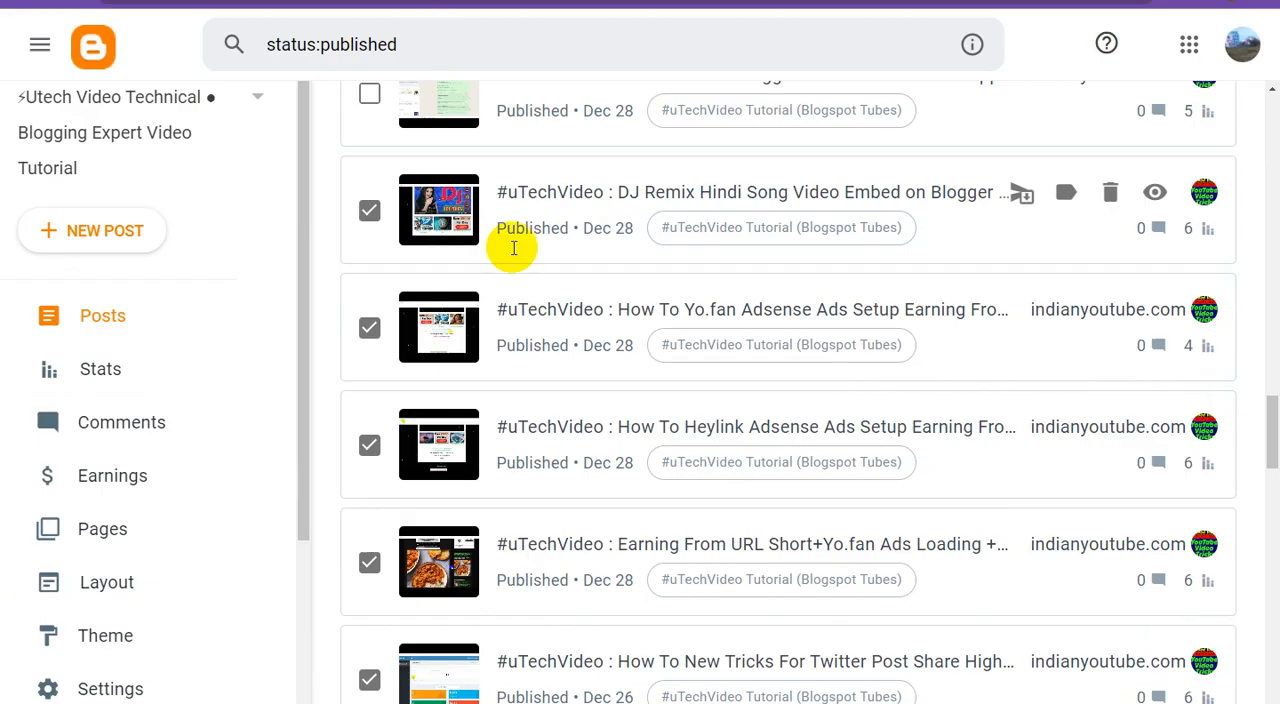
In Blogger, tick the "How To Share Blogger Post Links To Whatsapp" post and submit its link in Bing Webmaster Tools
scroll(514, 246, up, 2)
click(650, 288)
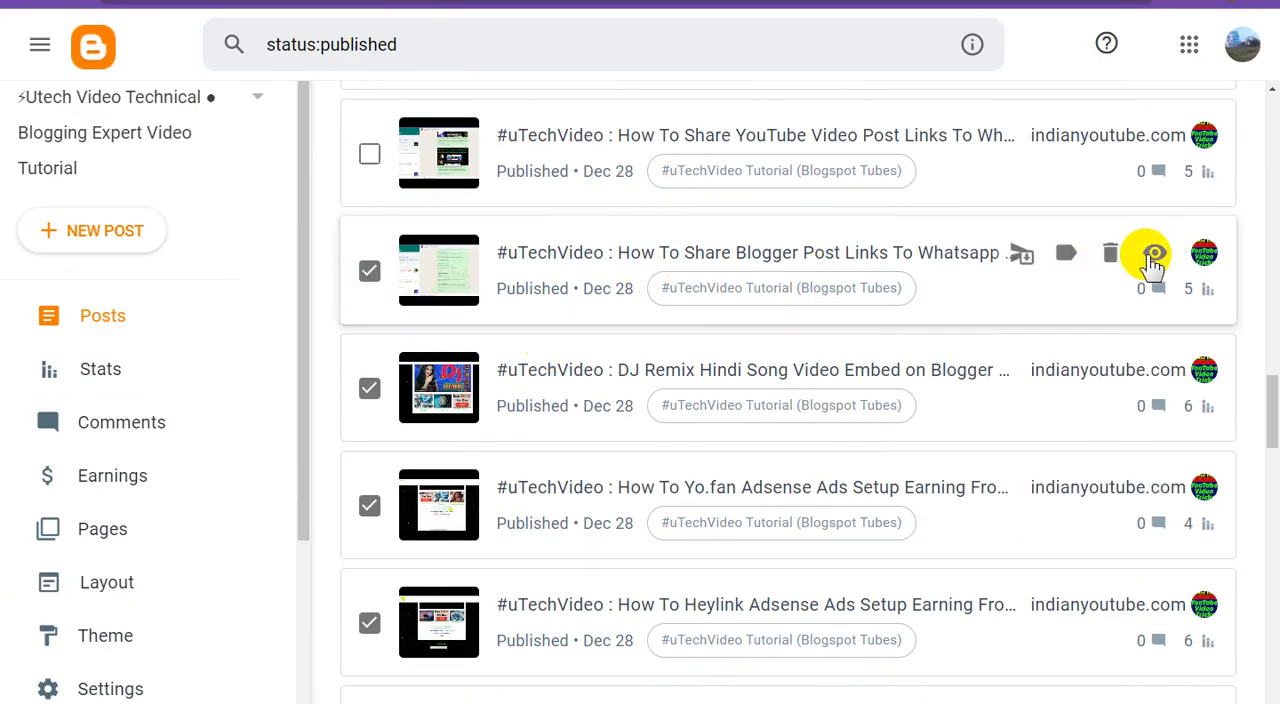
right_click(1155, 252)
click(1147, 356)
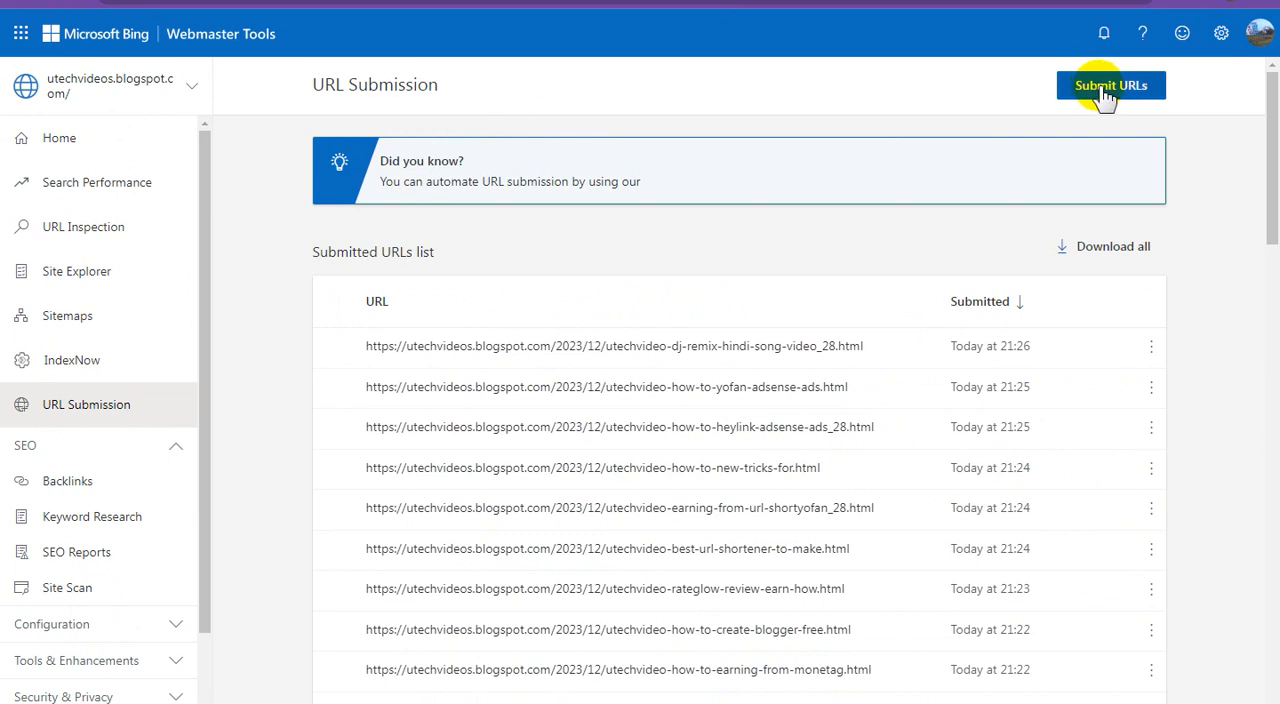
click(1105, 88)
click(923, 251)
right_click(923, 253)
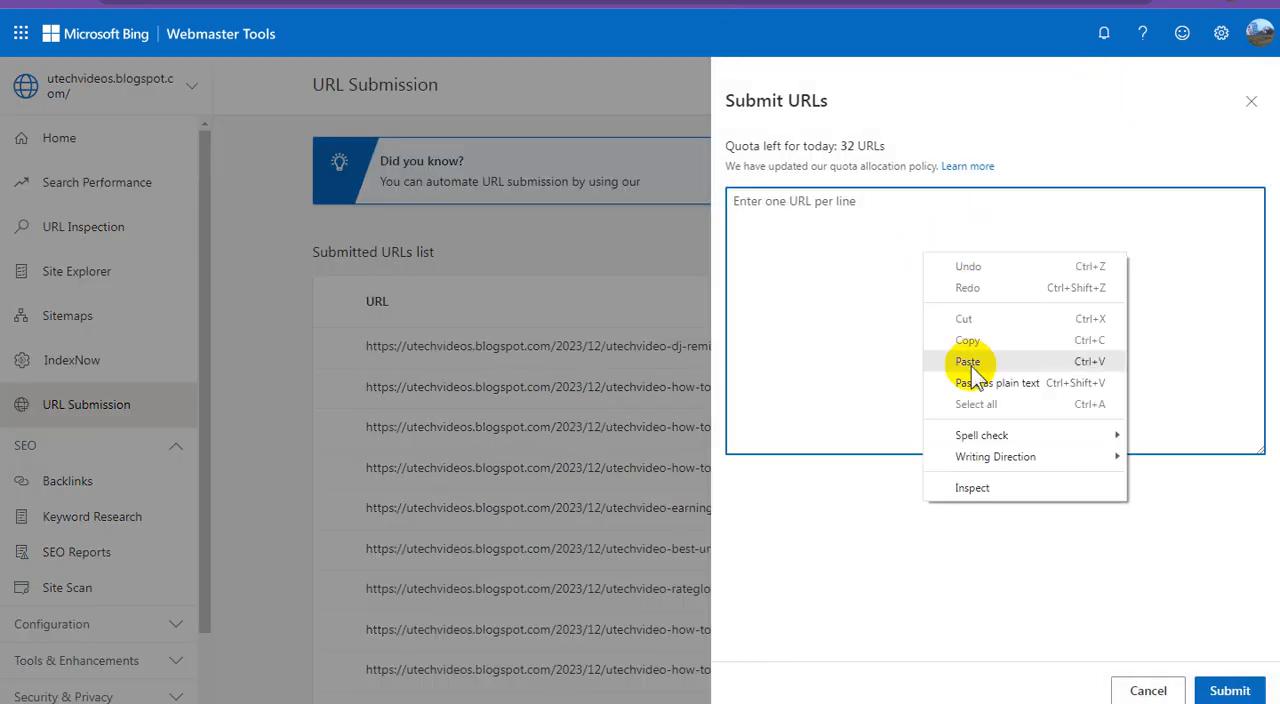
click(968, 362)
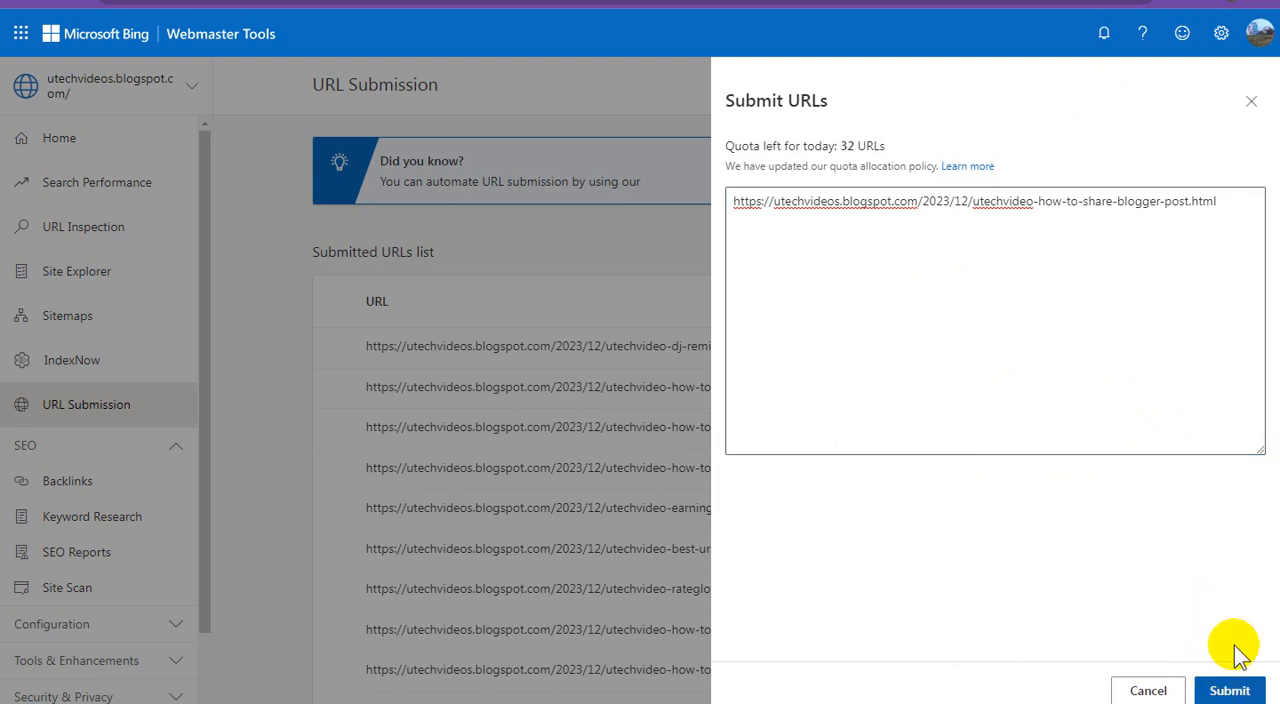
click(1229, 690)
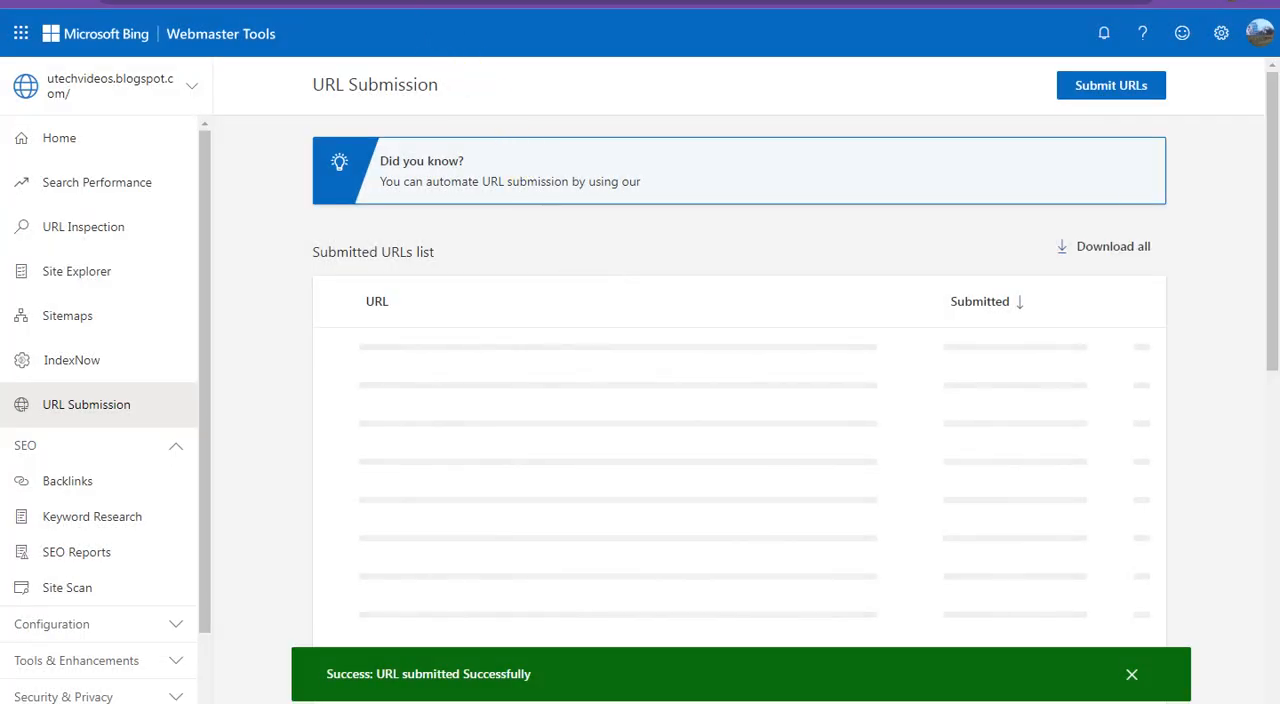
In Blogger, tick the "How To Share YouTube Video Post Links" post and submit its link in Bing Webmaster Tools
click(268, 2)
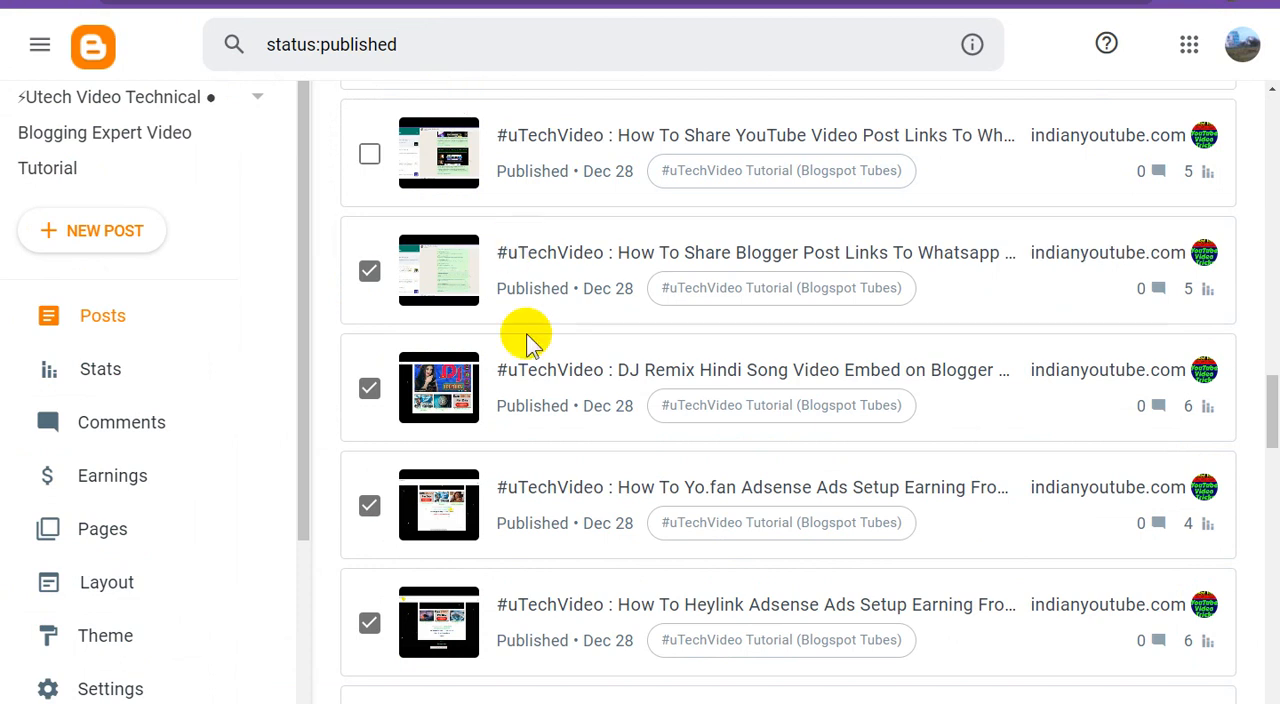
scroll(530, 340, up, 2)
click(373, 336)
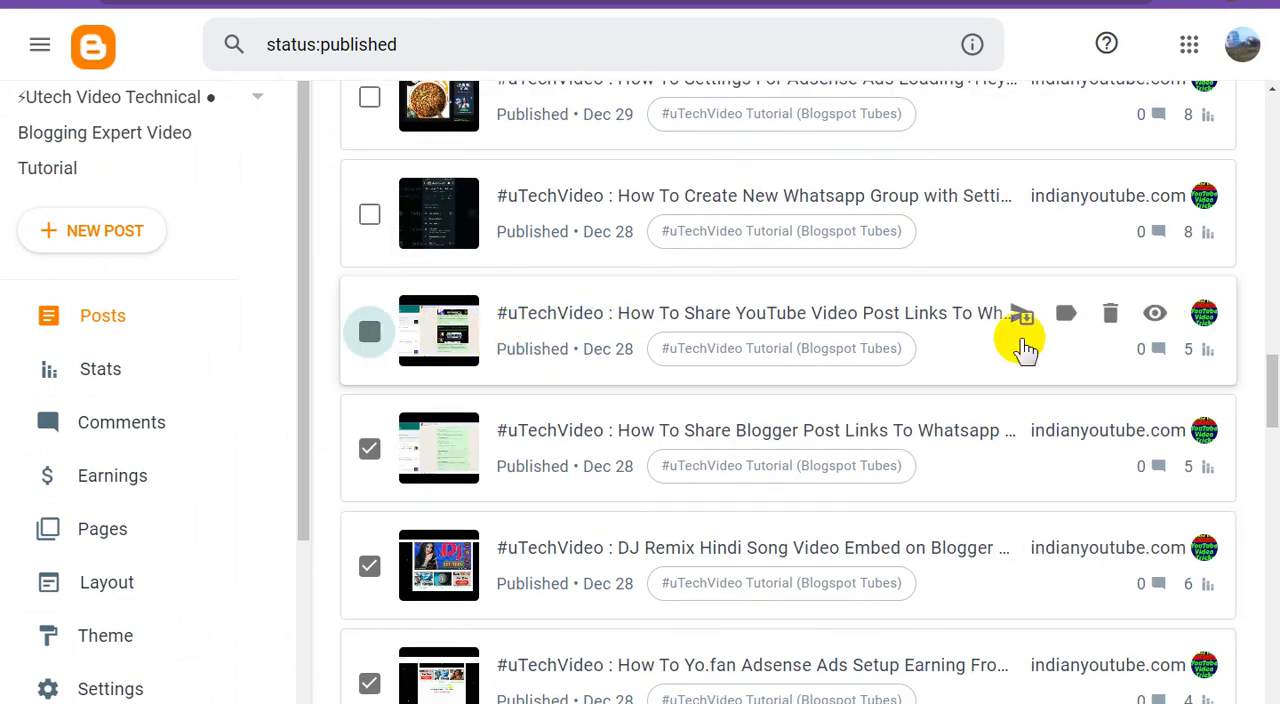
right_click(1155, 317)
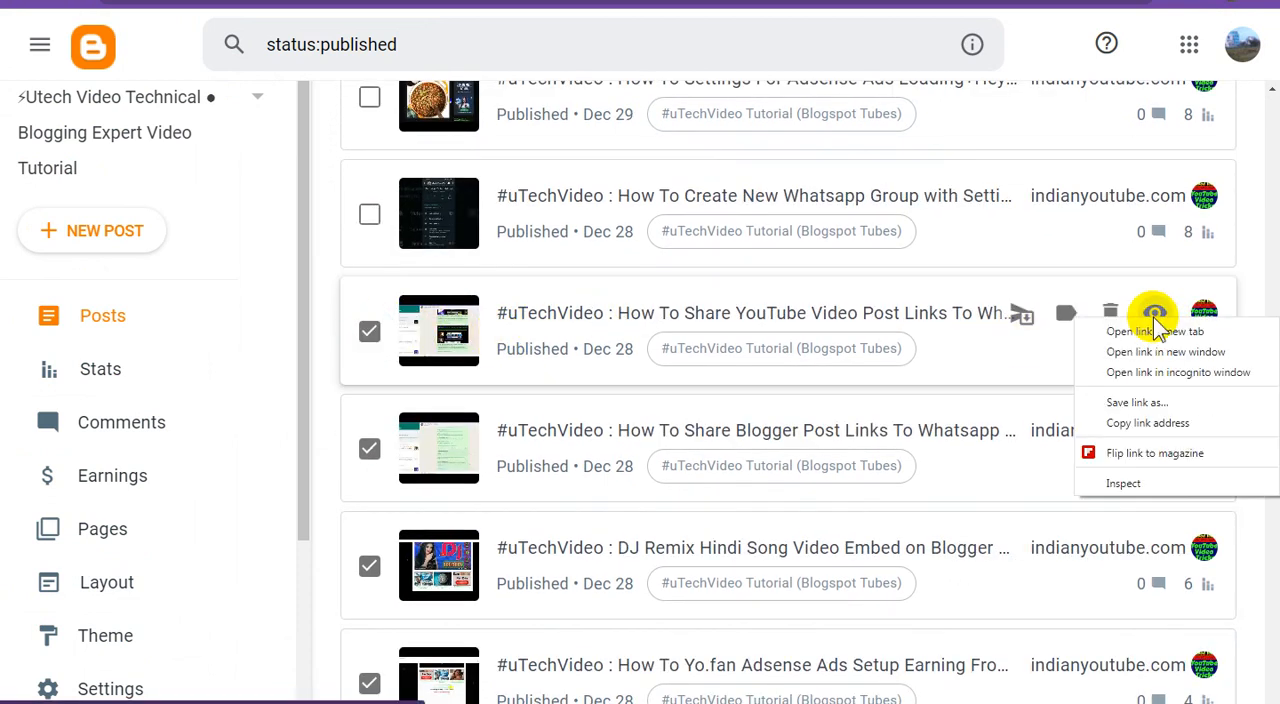
click(1135, 424)
click(420, 2)
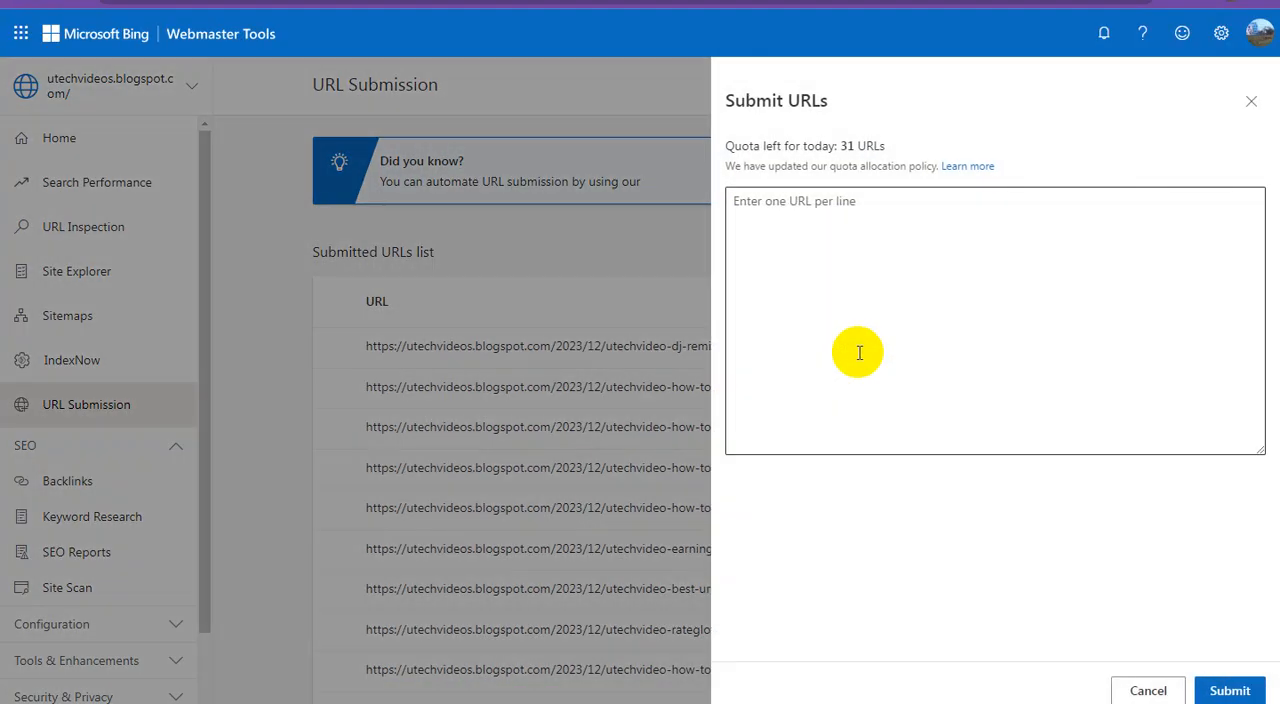
click(826, 251)
right_click(826, 254)
click(878, 364)
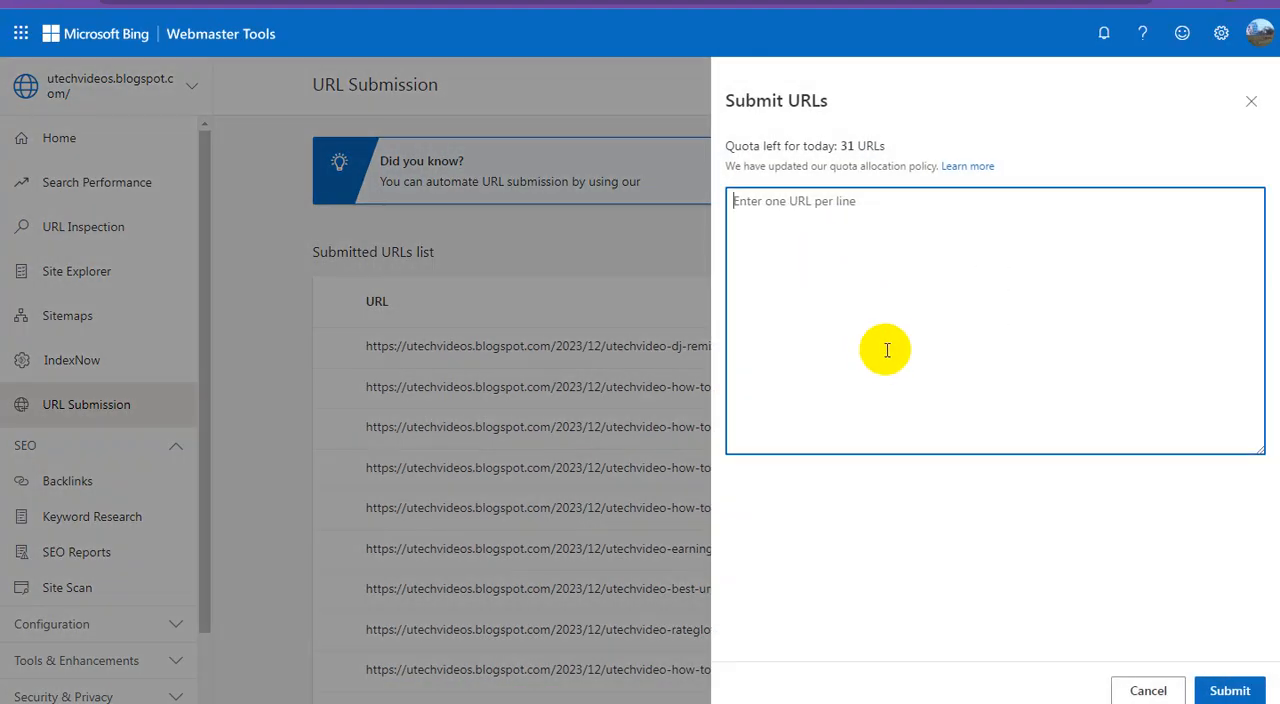
click(1229, 688)
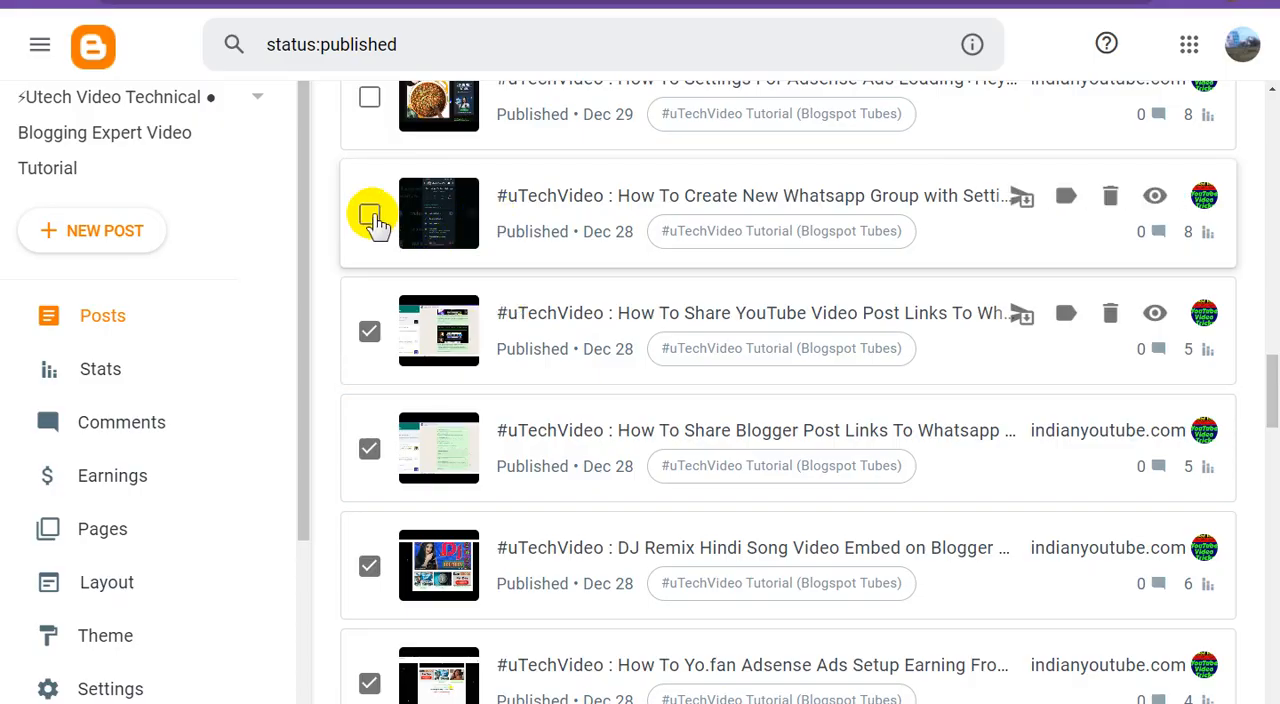
In Blogger, tick the "How To Create New Whatsapp Group" post and submit its link in Bing Webmaster Tools
click(370, 215)
right_click(1153, 196)
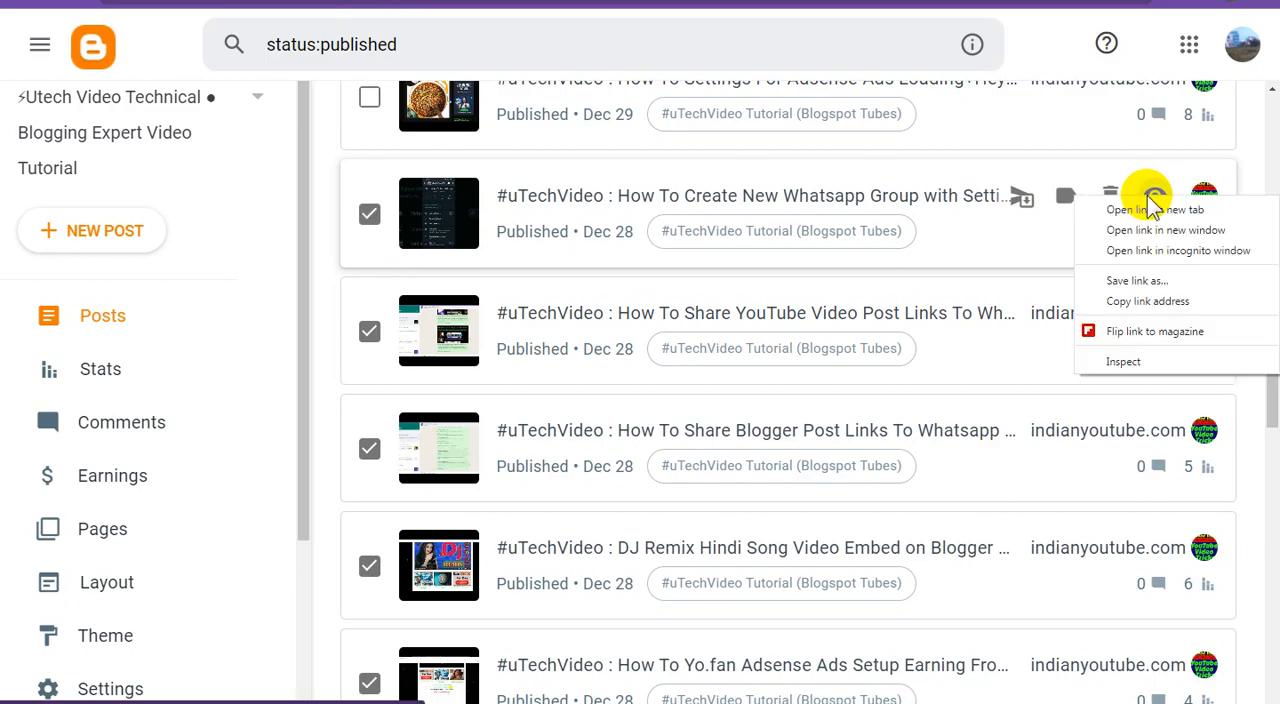
click(1147, 300)
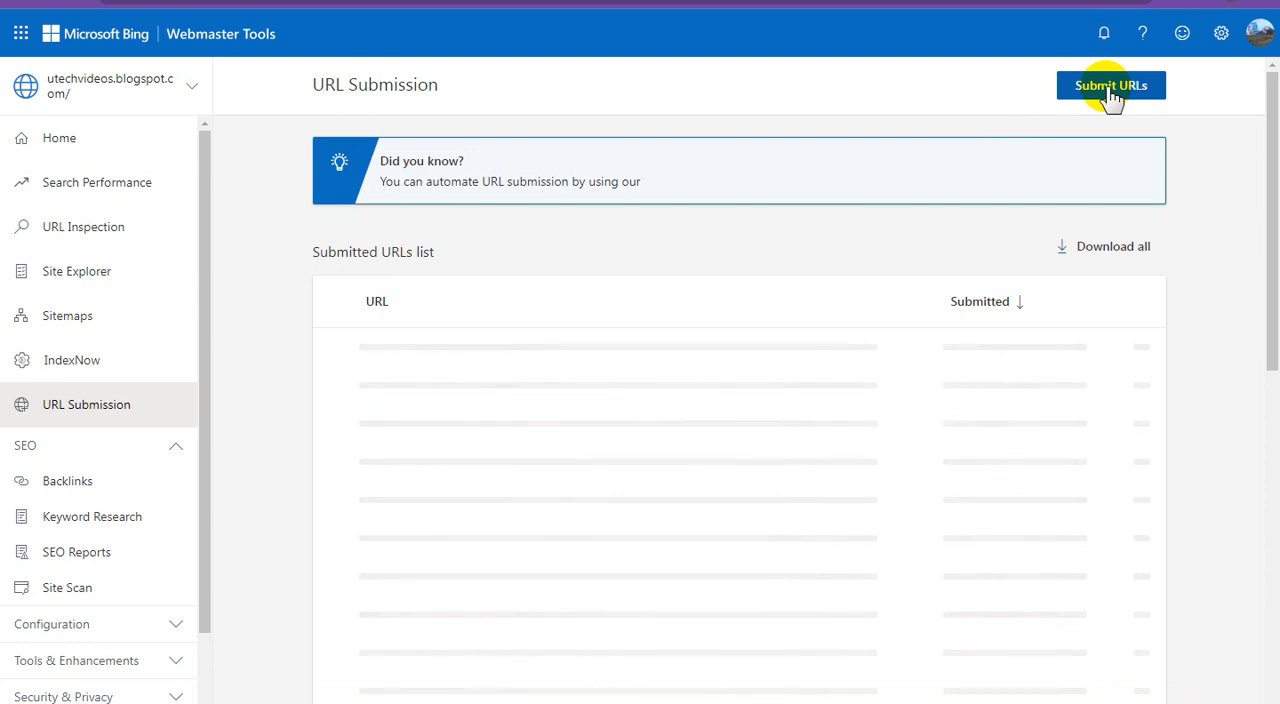
click(1110, 88)
click(881, 247)
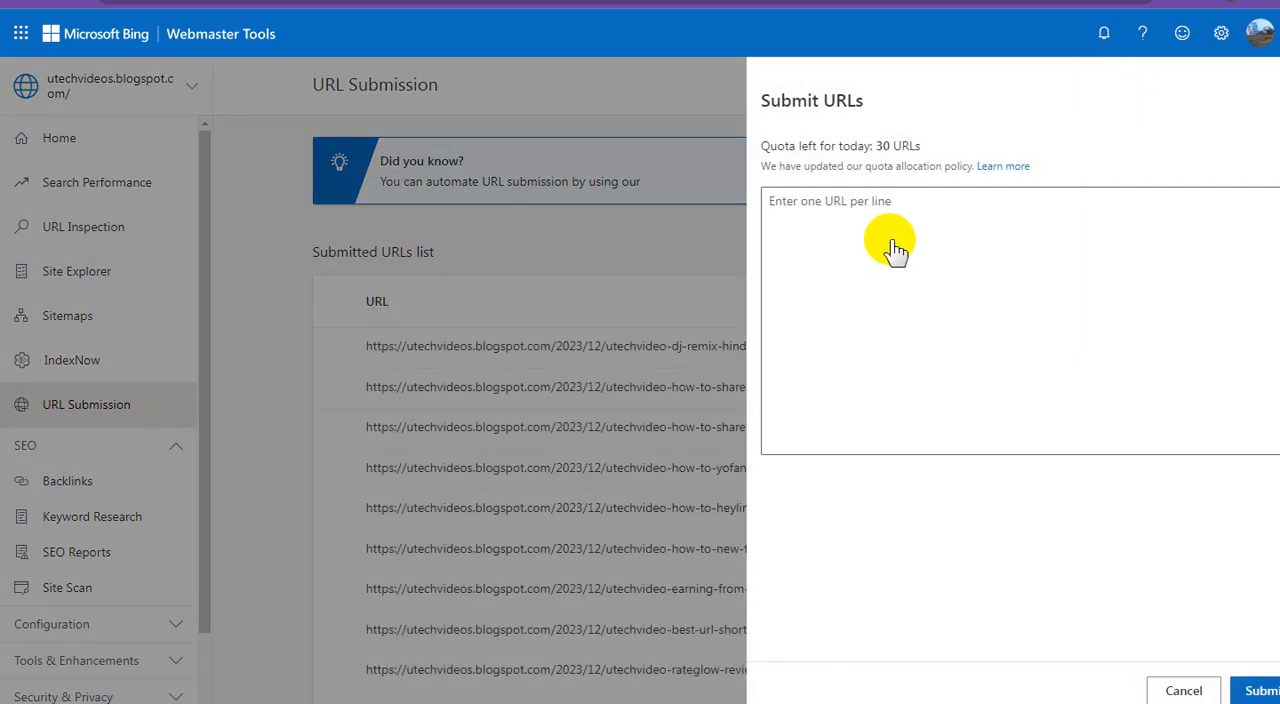
click(873, 221)
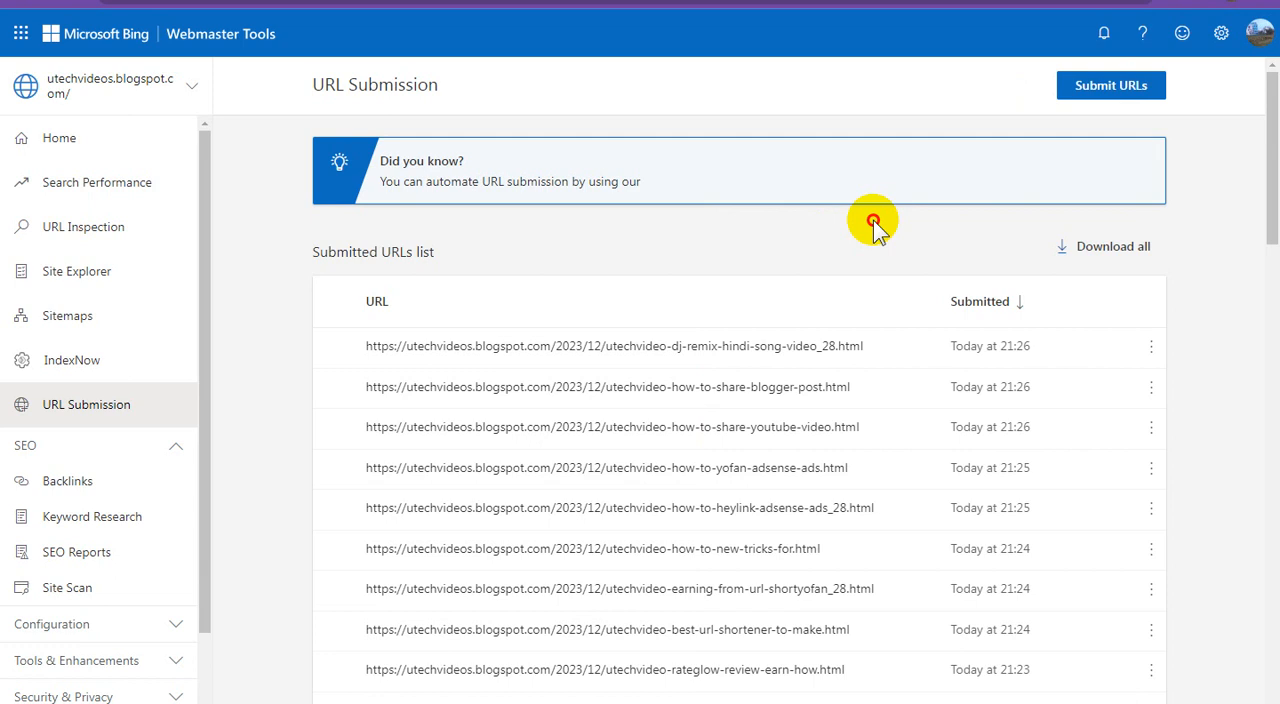
click(1111, 87)
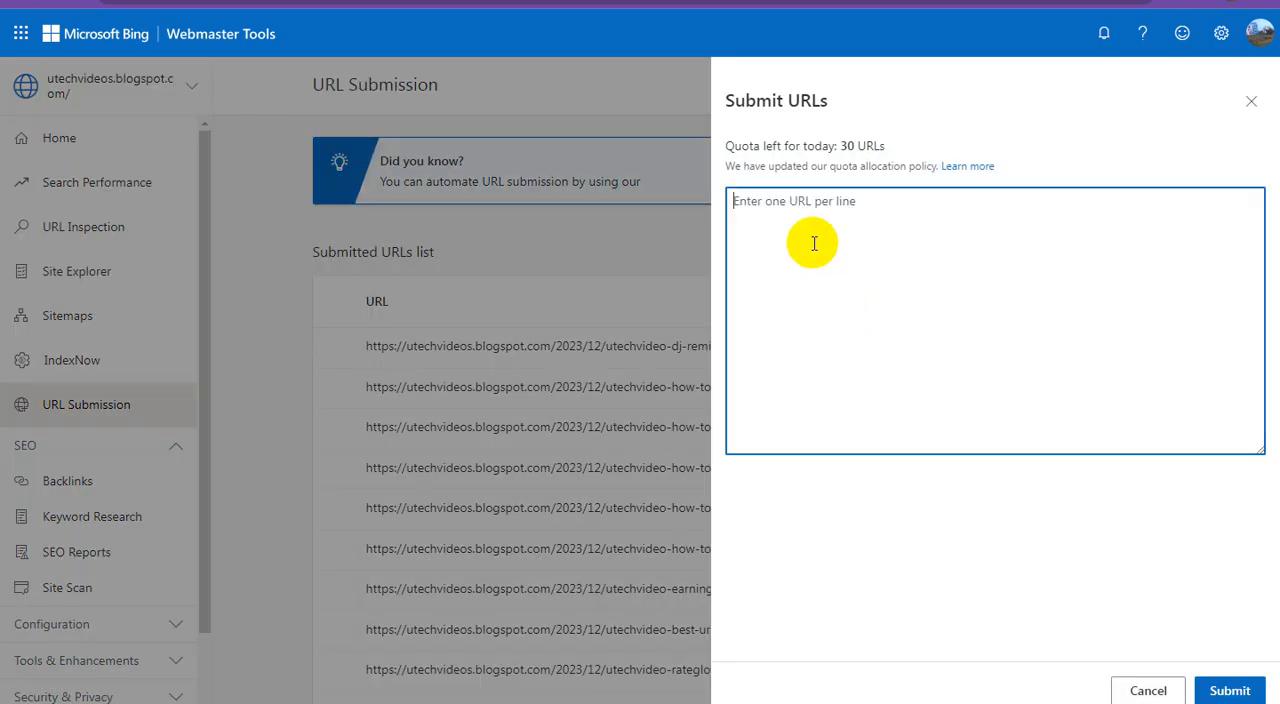
right_click(814, 243)
click(871, 349)
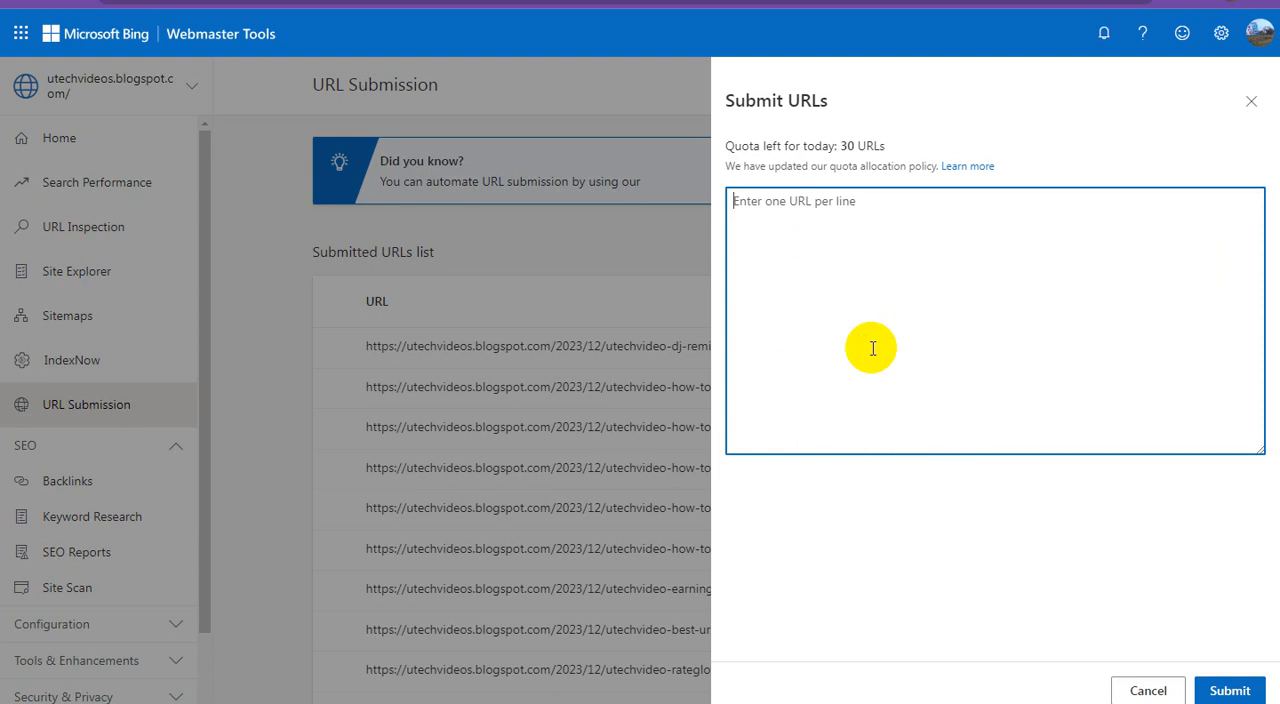
click(1231, 690)
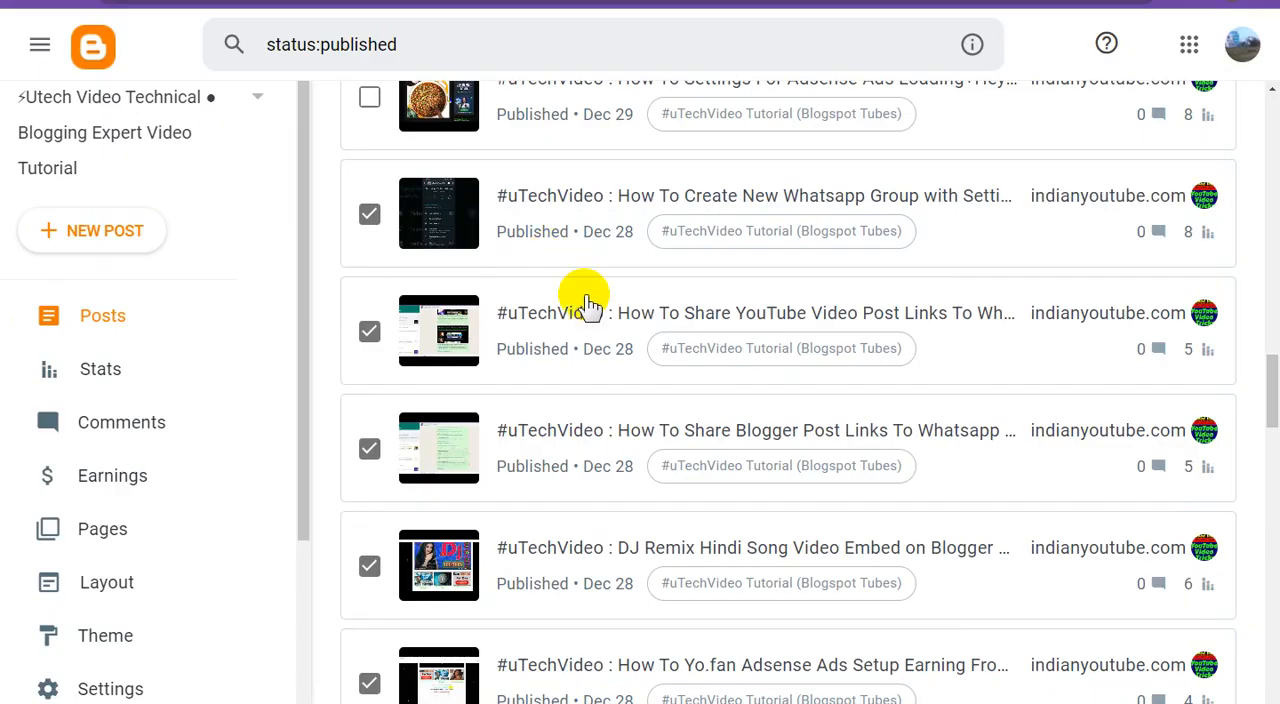
In Blogger, tick the "How To Settings For Adsense Ads Loading" post and submit its link in Bing Webmaster Tools
scroll(565, 294, up, 2)
click(370, 275)
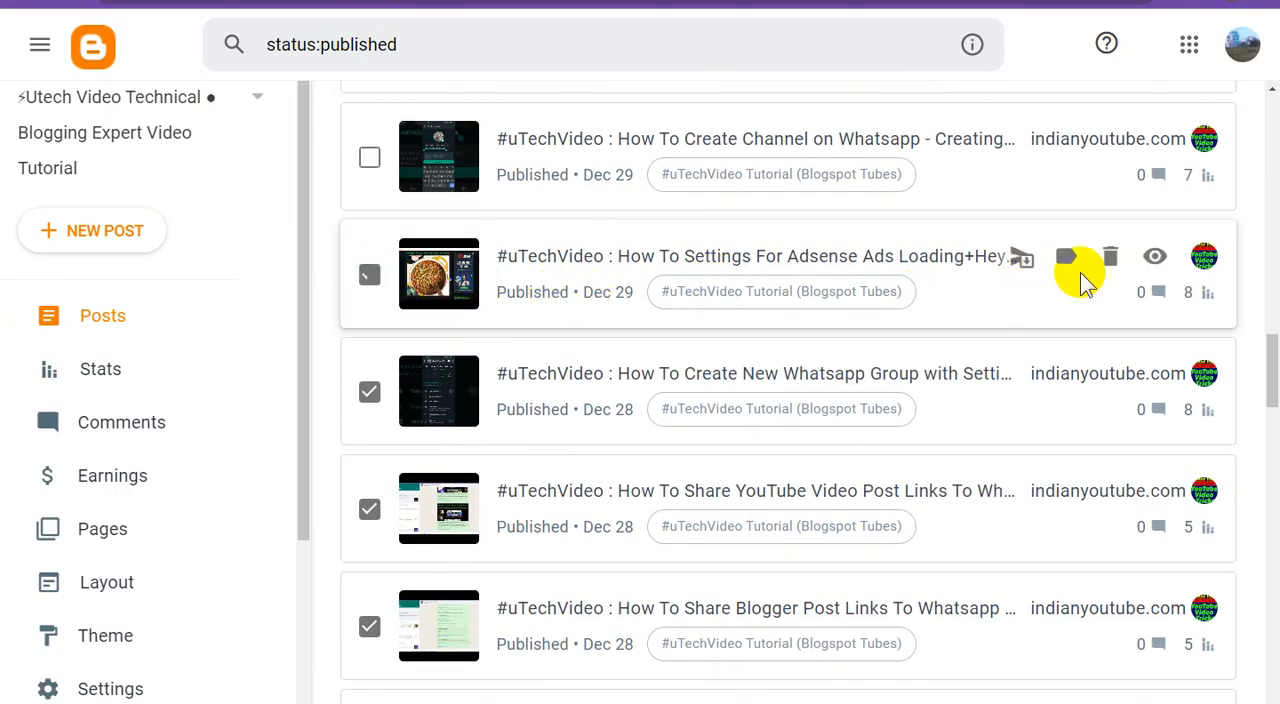
right_click(1153, 256)
click(1147, 358)
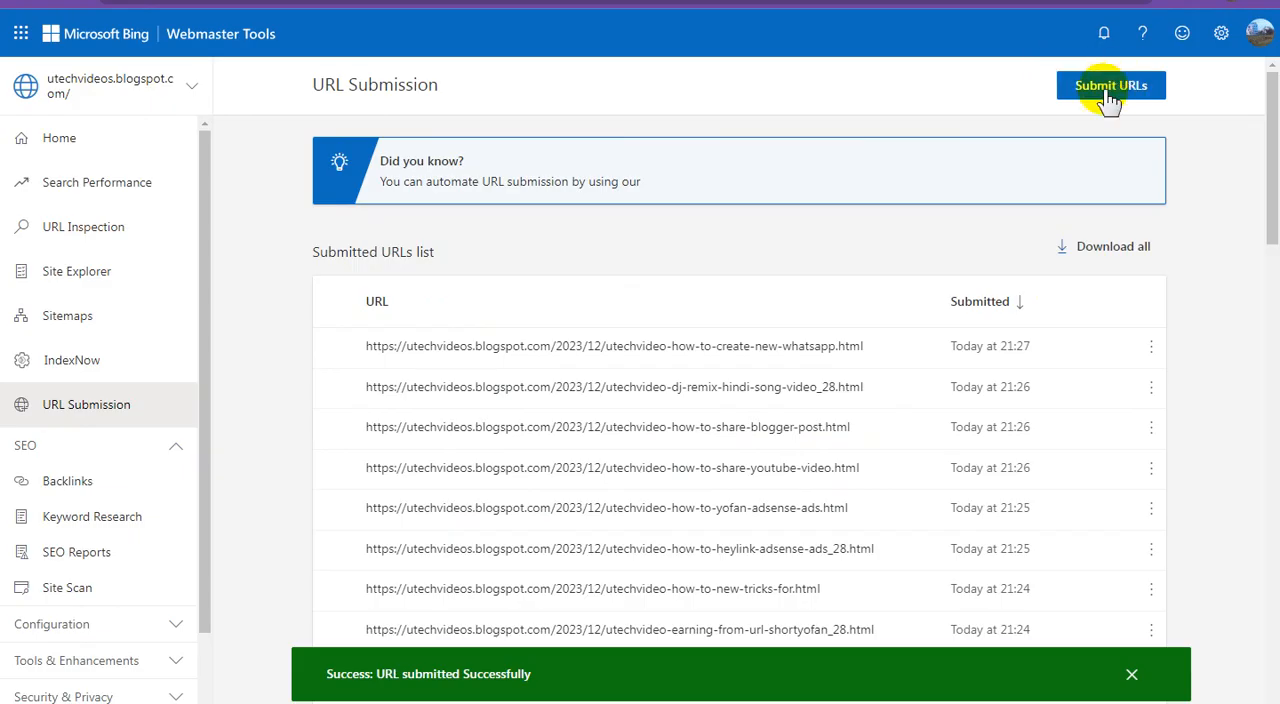
click(1104, 90)
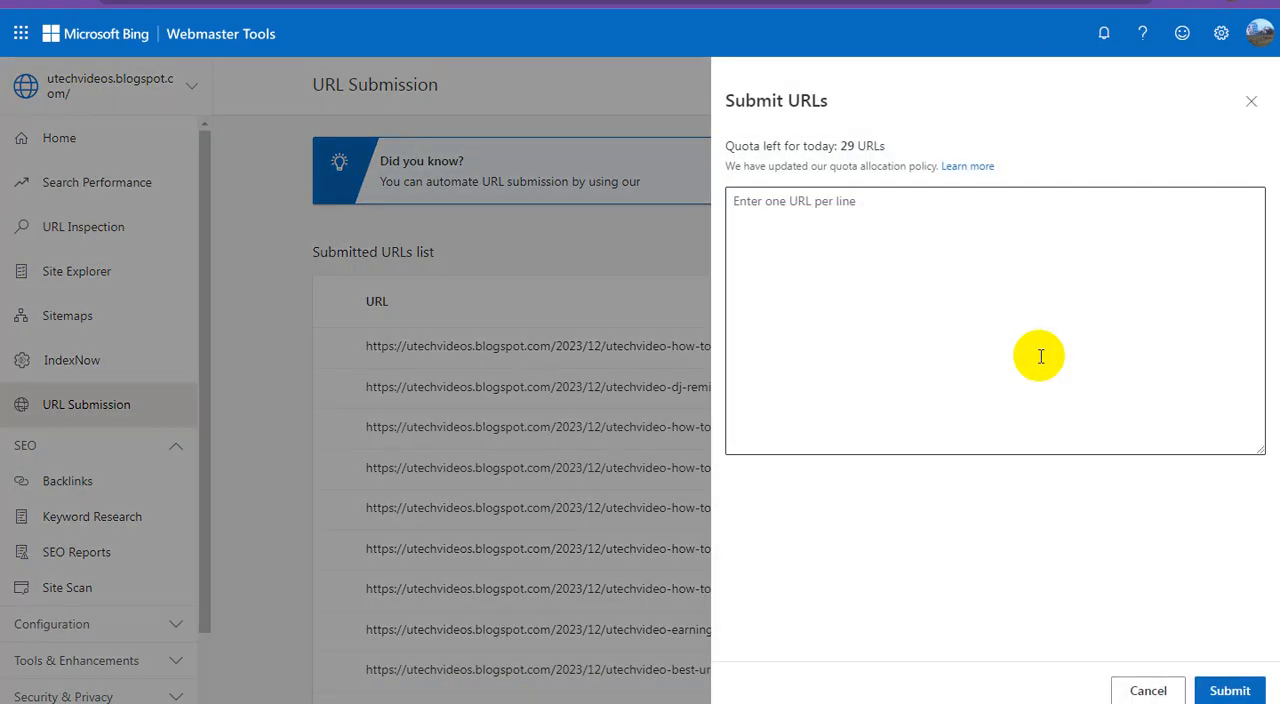
click(895, 260)
right_click(895, 260)
click(938, 365)
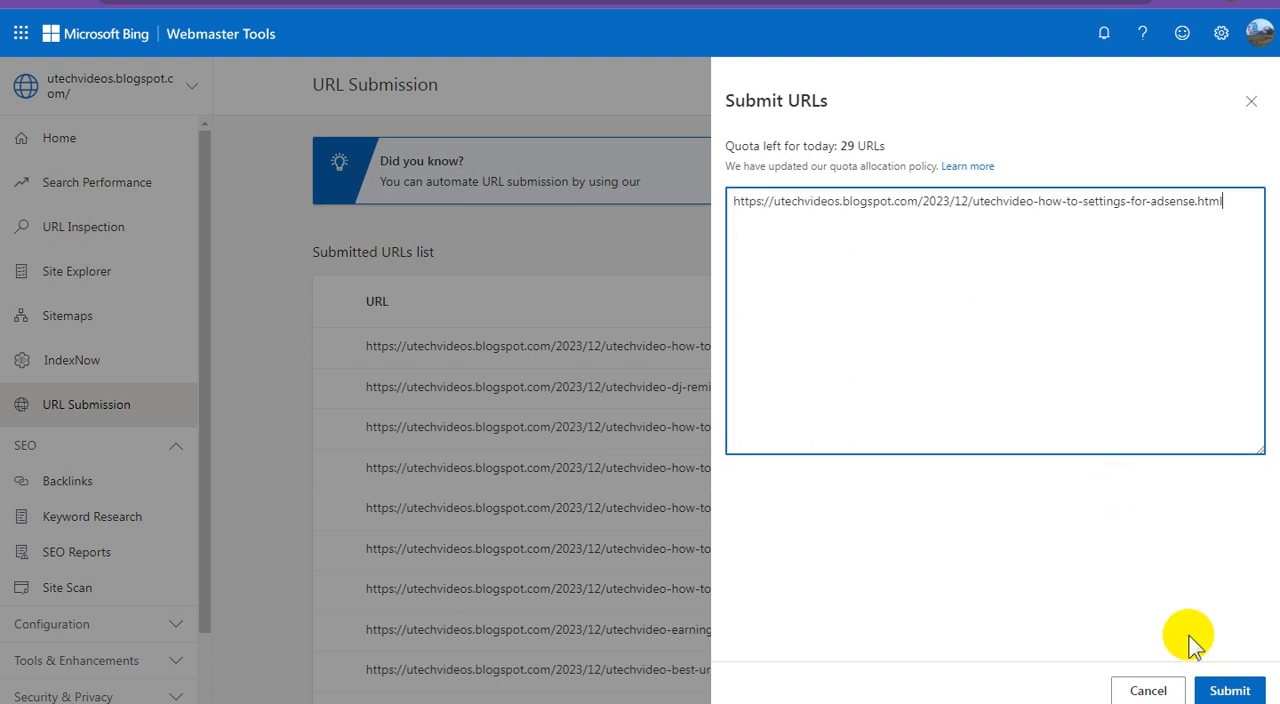
click(1228, 691)
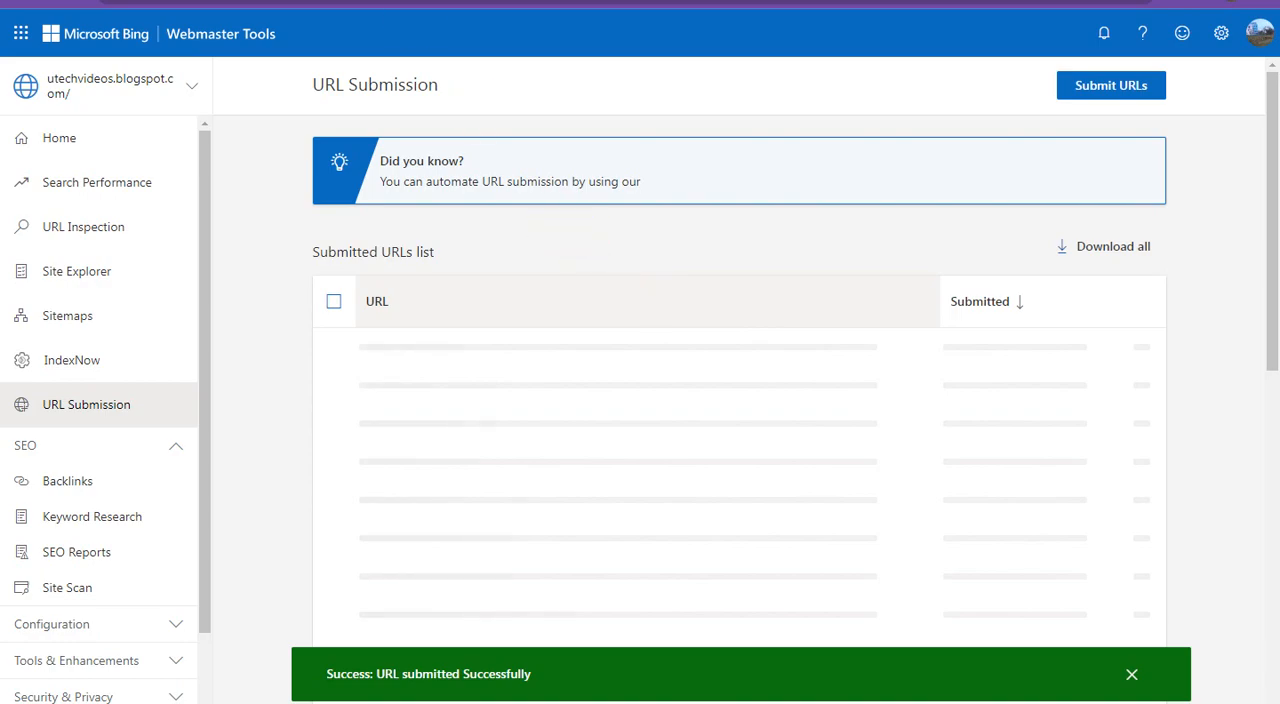
In Blogger, tick the "How To Create Channel on Whatsapp" post and submit its link in Bing Webmaster Tools
click(398, 2)
scroll(566, 297, up, 2)
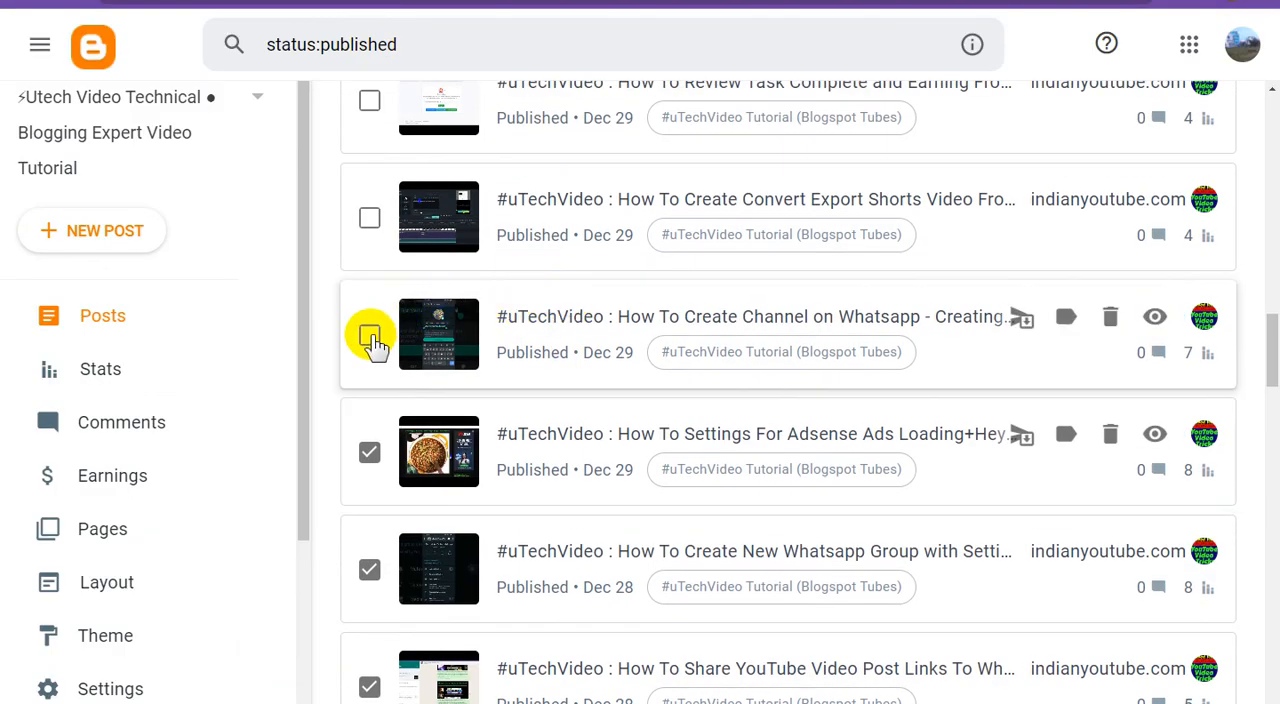
click(370, 337)
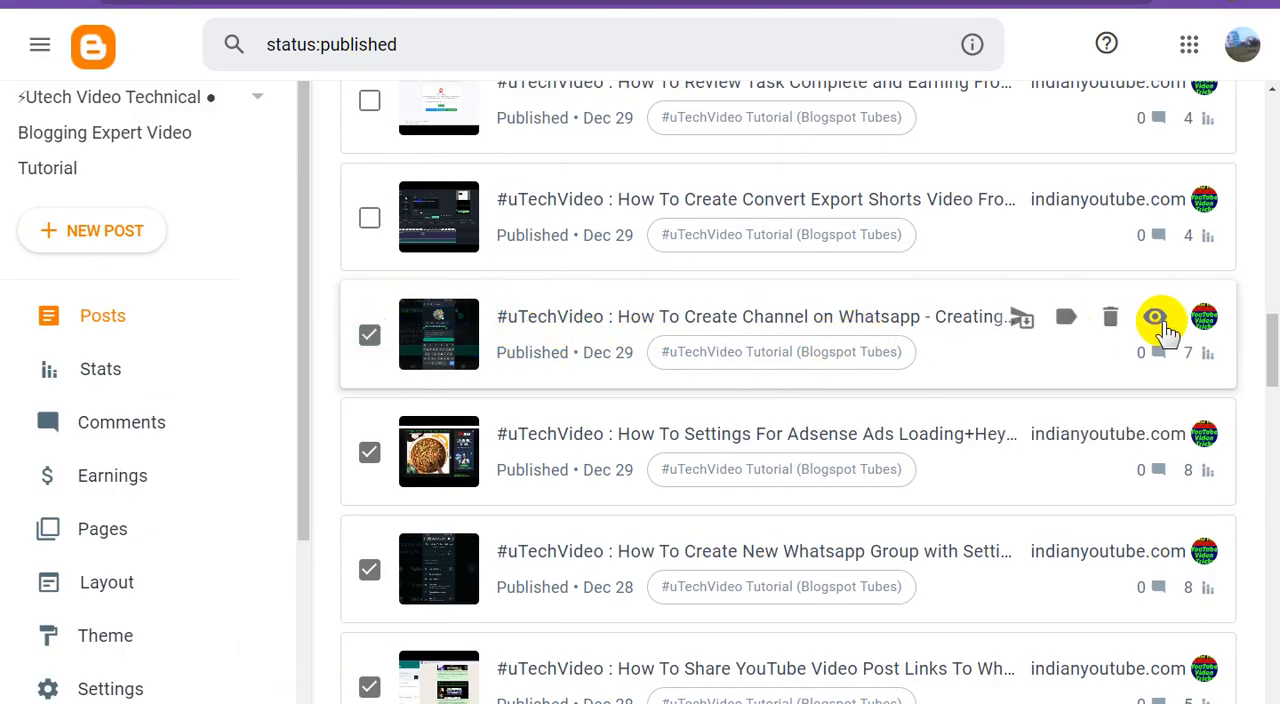
right_click(1157, 320)
click(1137, 420)
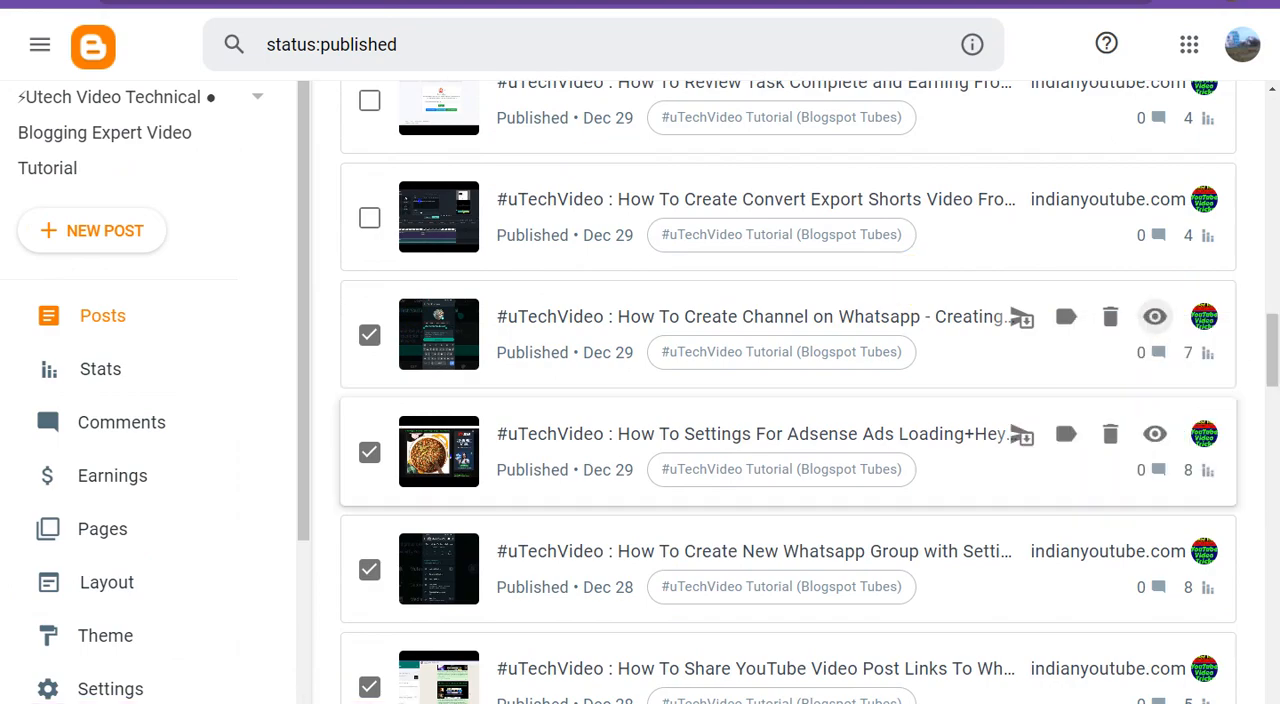
key(ctrl+Tab)
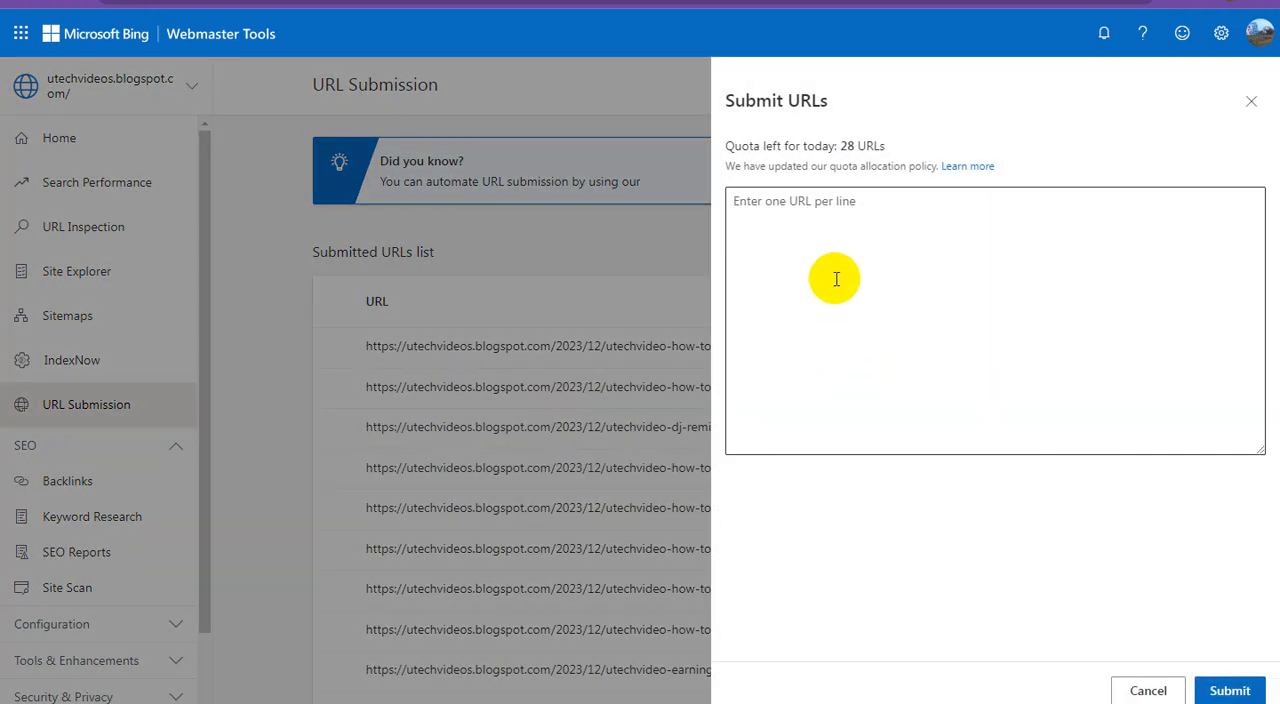
click(834, 257)
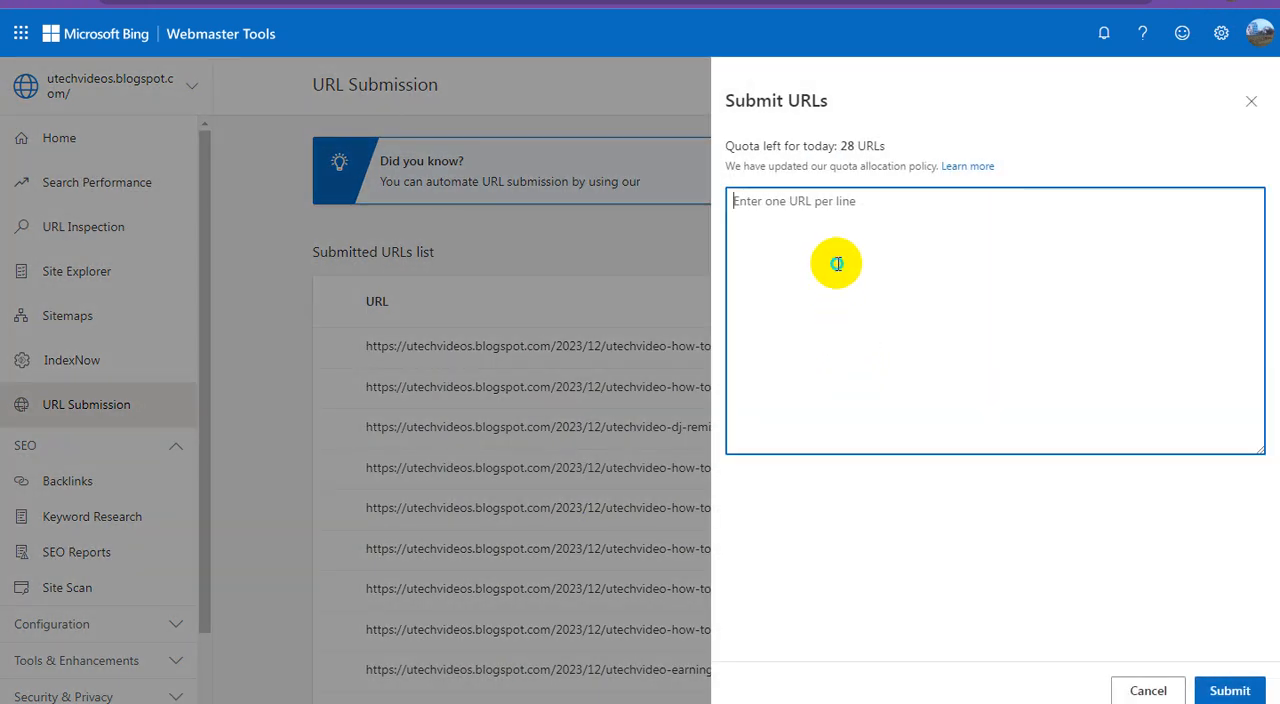
right_click(837, 265)
click(882, 373)
click(1229, 686)
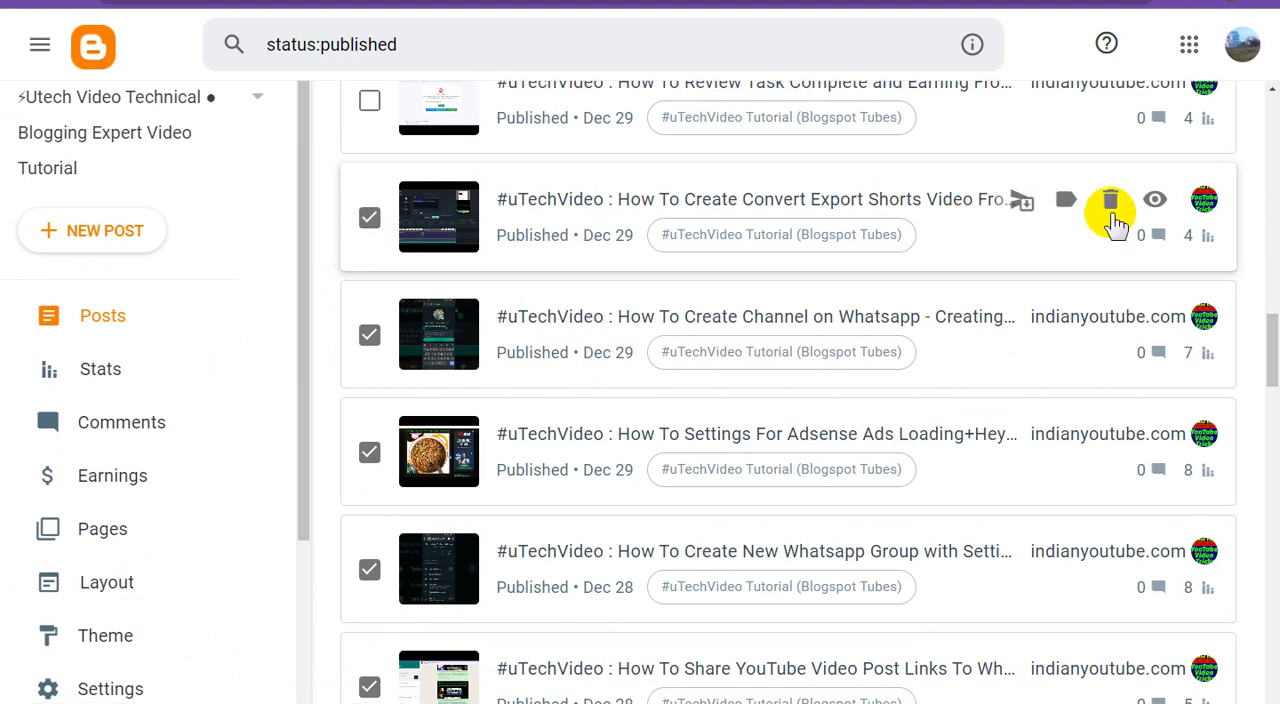
Copy the link of the "How To Create Convert Export Shorts Video" post in Blogger and submit it in Bing Webmaster Tools
right_click(1152, 202)
click(1130, 305)
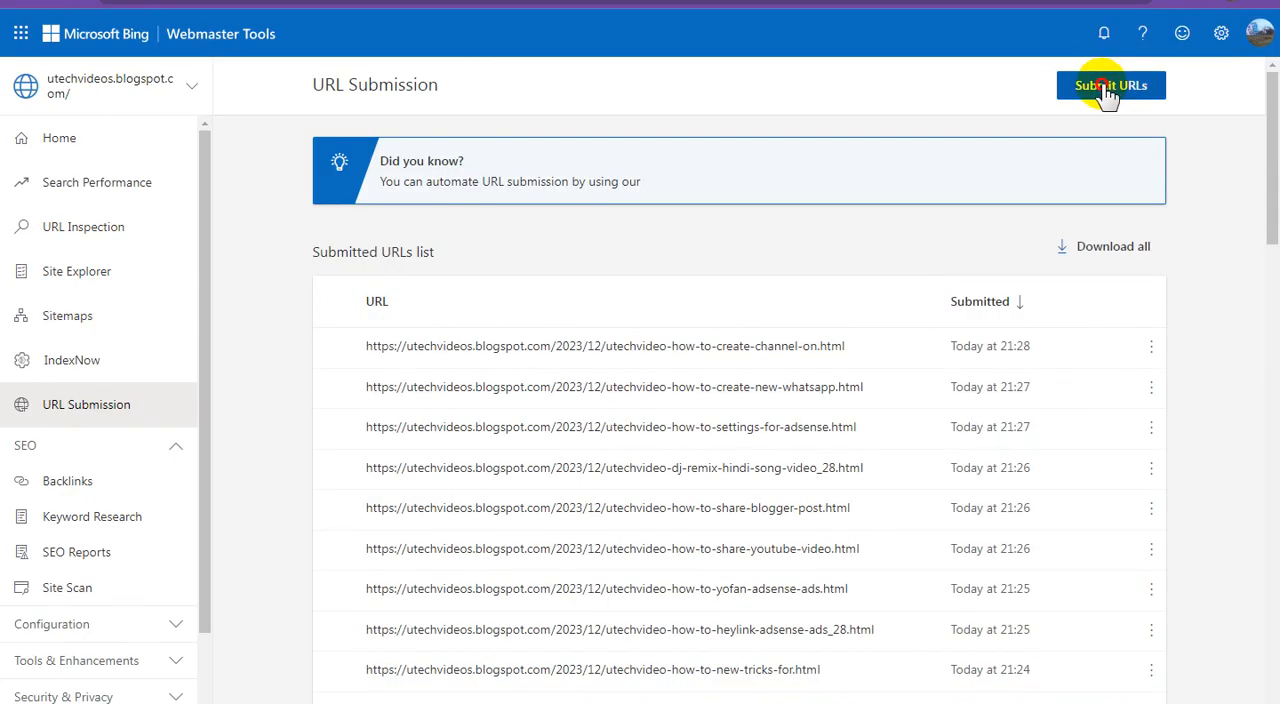
click(1108, 87)
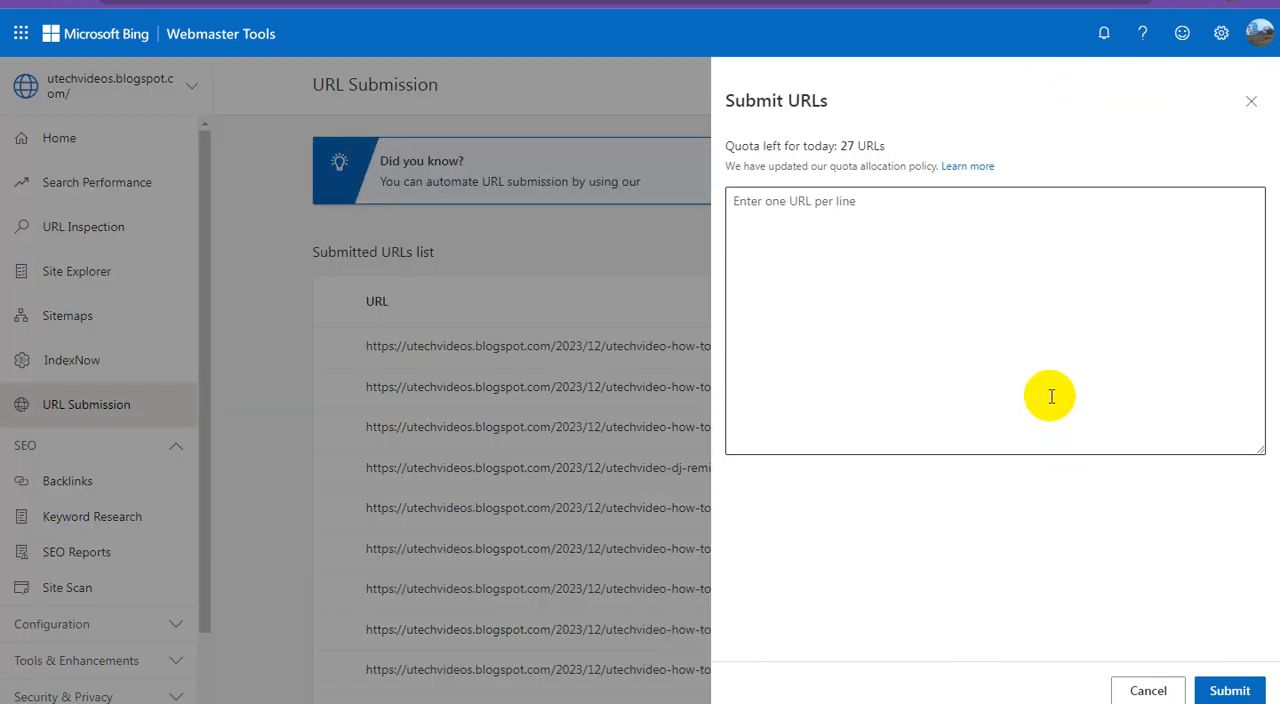
right_click(906, 250)
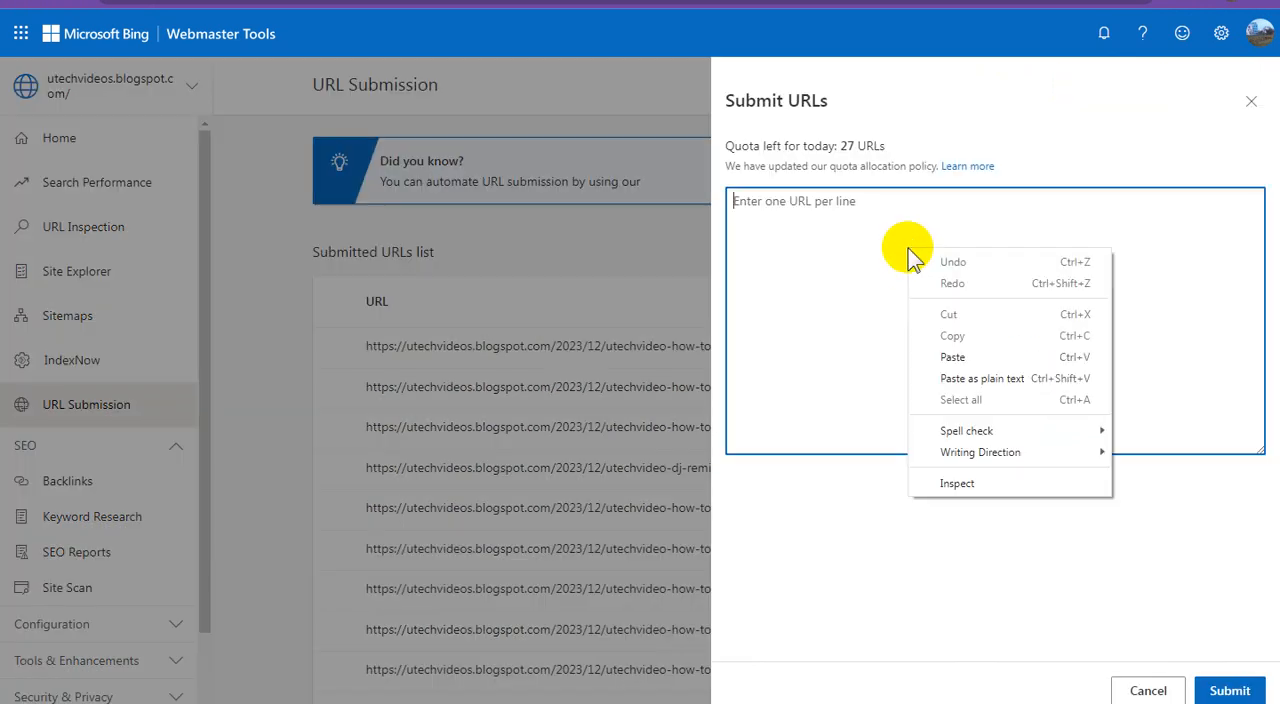
click(955, 354)
click(1229, 689)
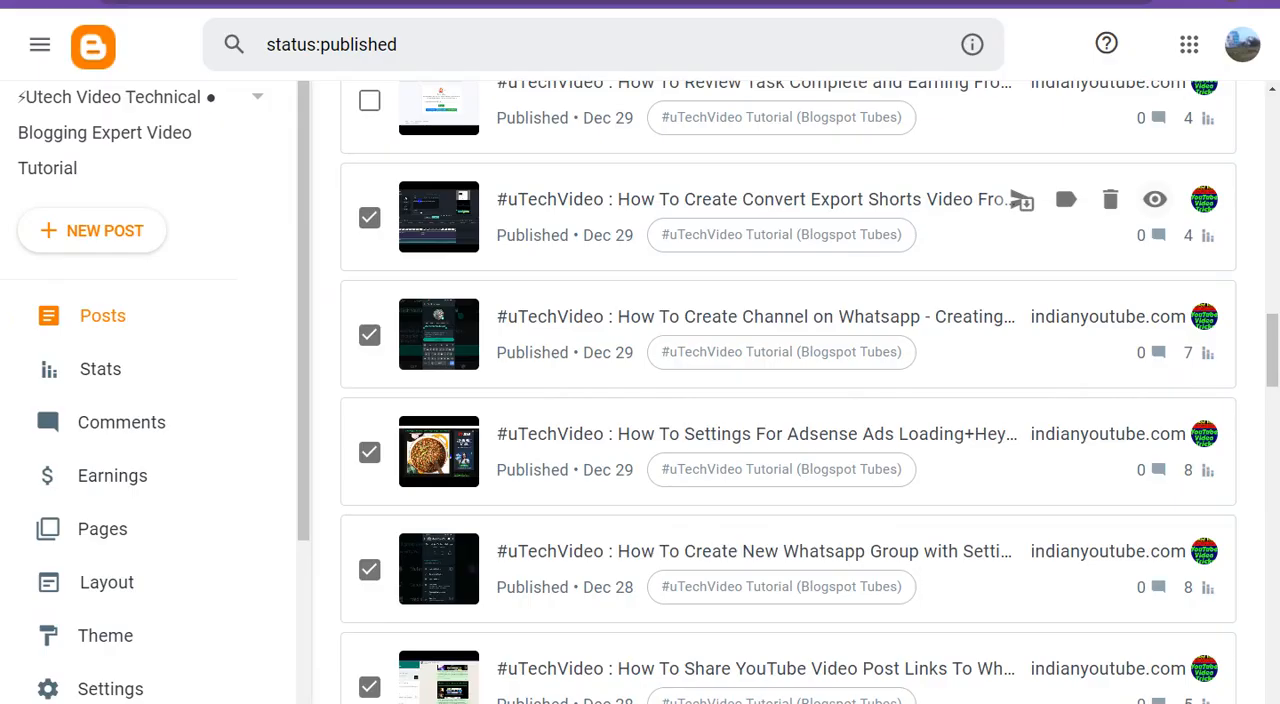
In Blogger, tick the "How To Review Task Complete and Earning" post and submit its link in Bing Webmaster Tools
scroll(580, 410, up, 2)
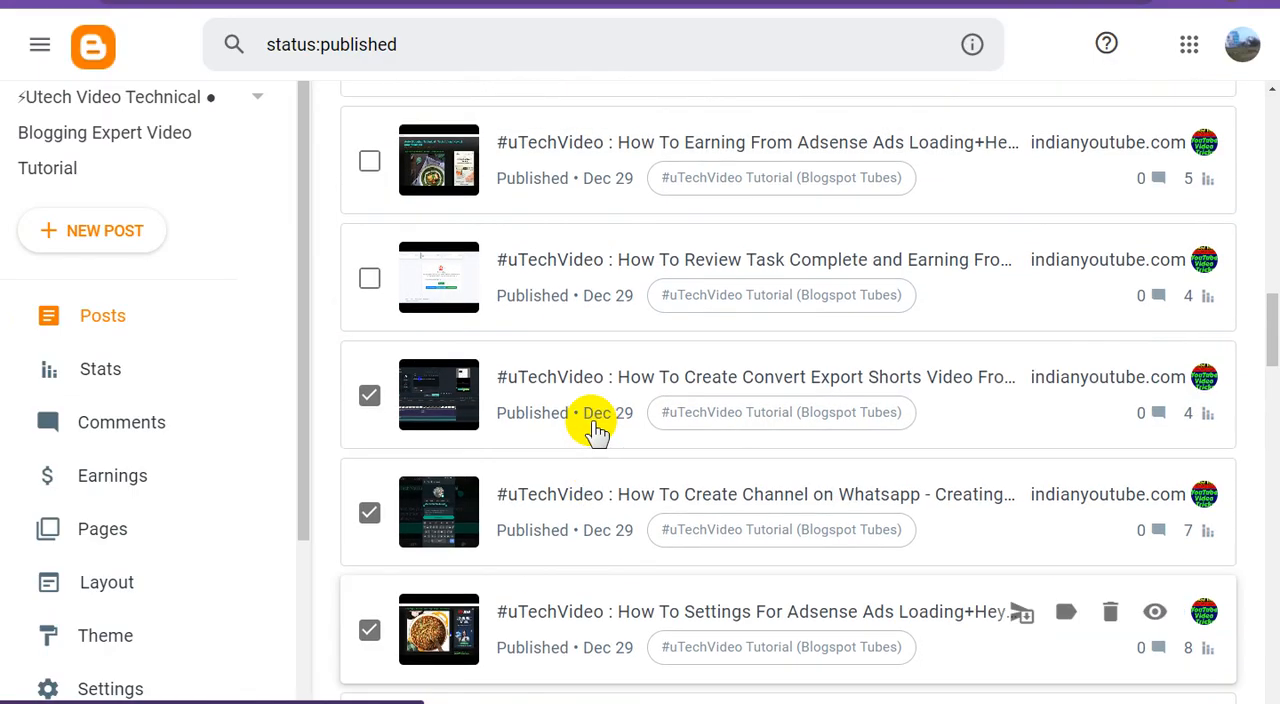
click(372, 279)
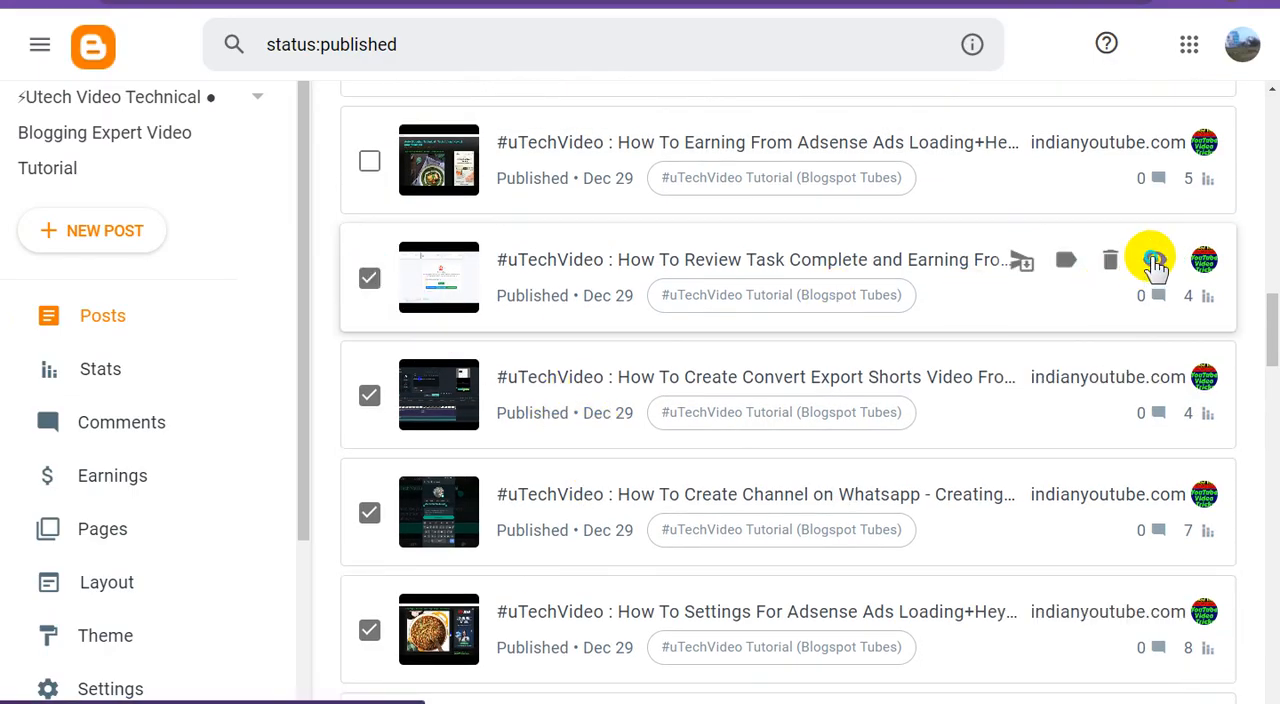
right_click(1155, 260)
click(1147, 363)
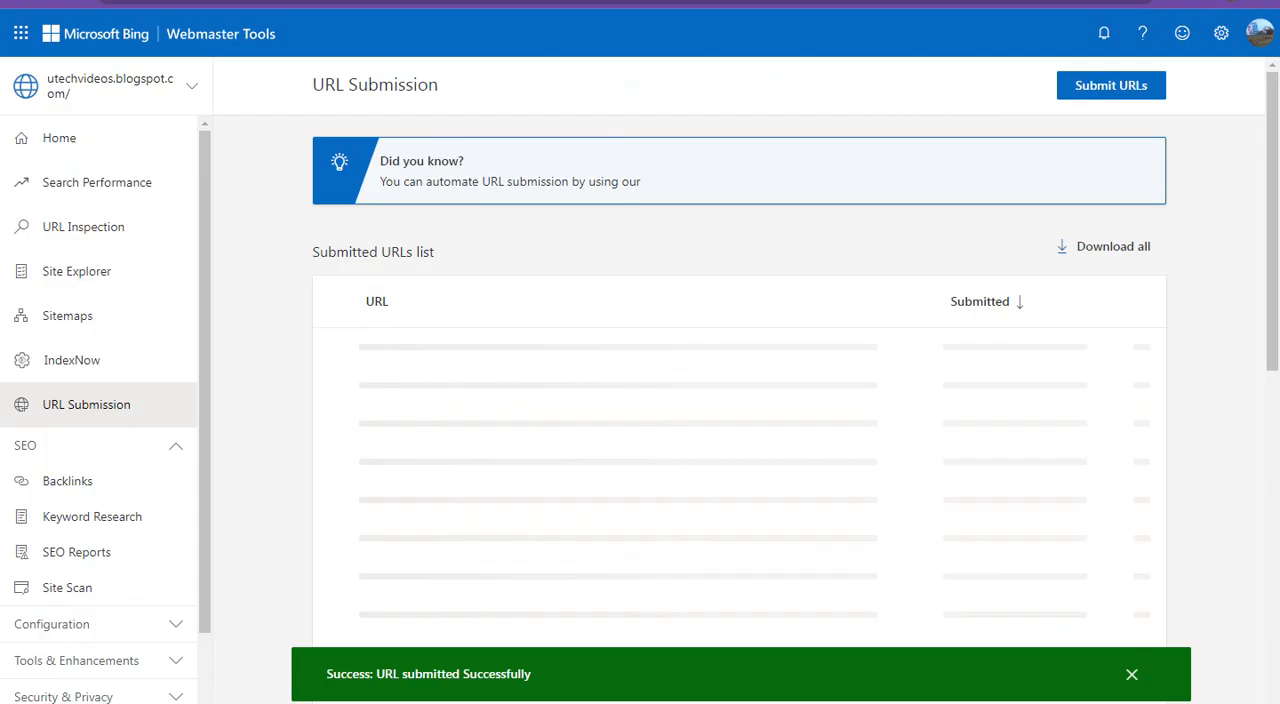
click(1105, 90)
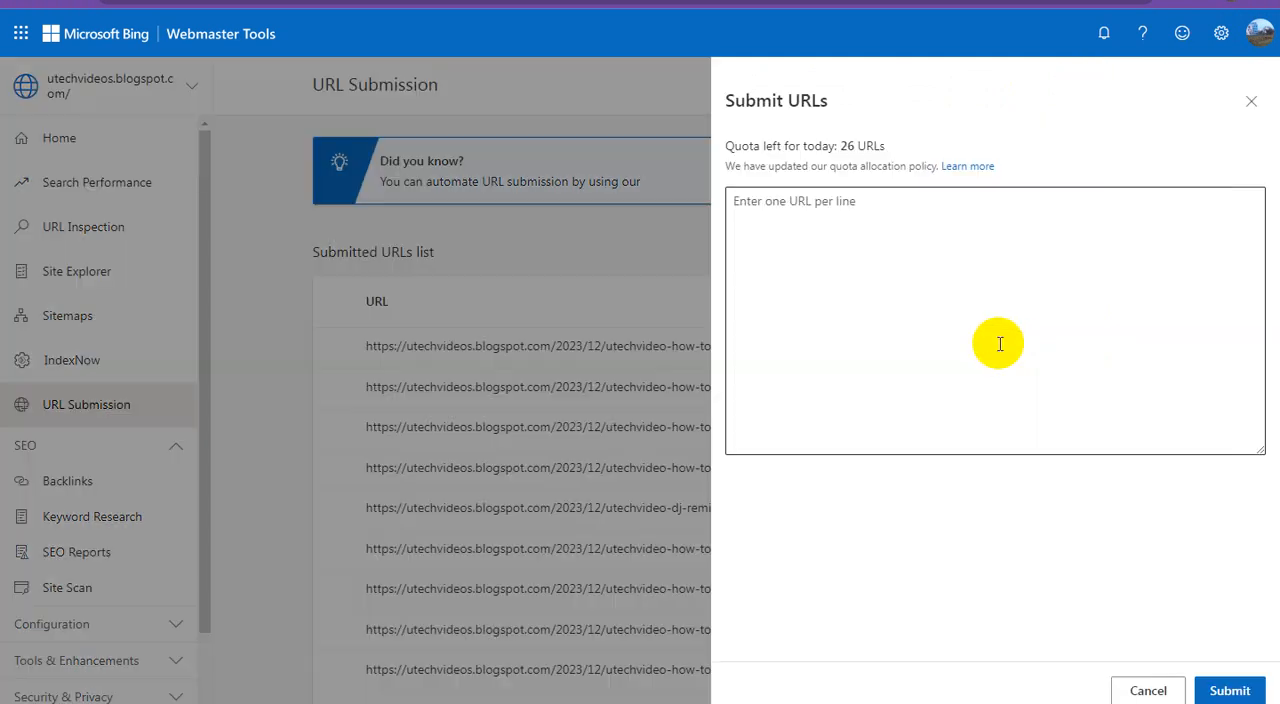
click(908, 288)
right_click(908, 290)
click(955, 396)
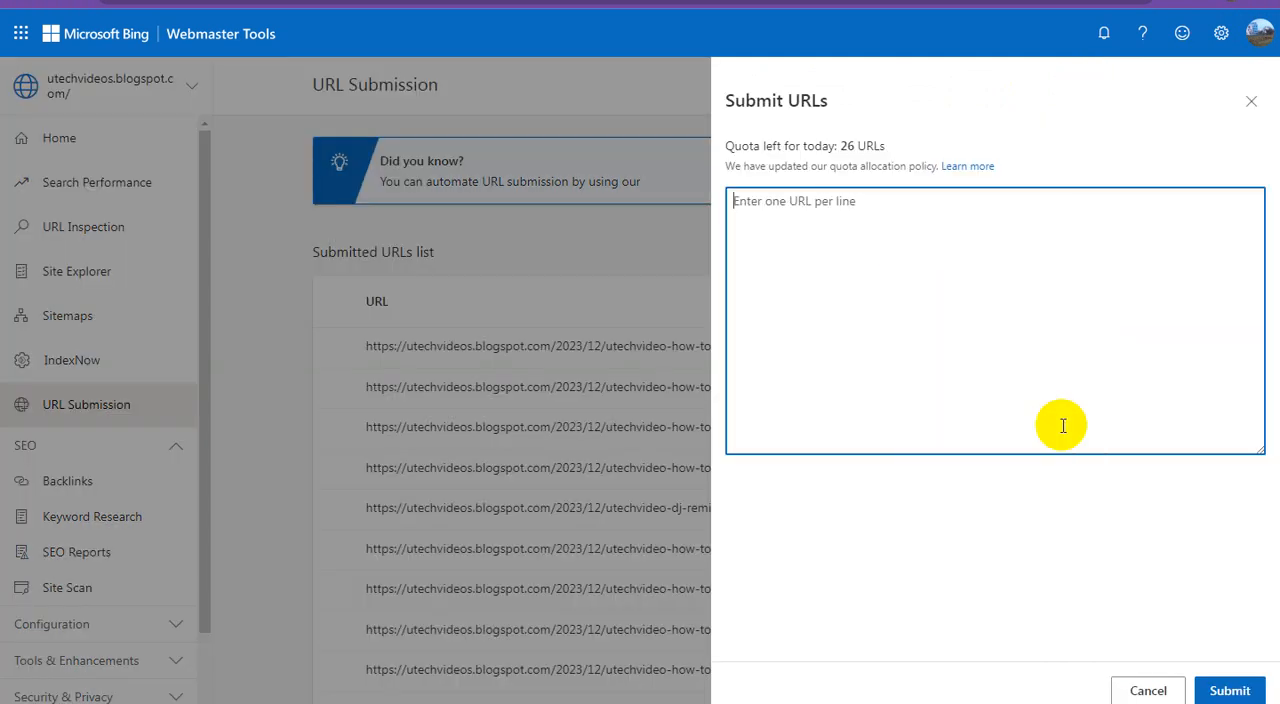
click(1224, 688)
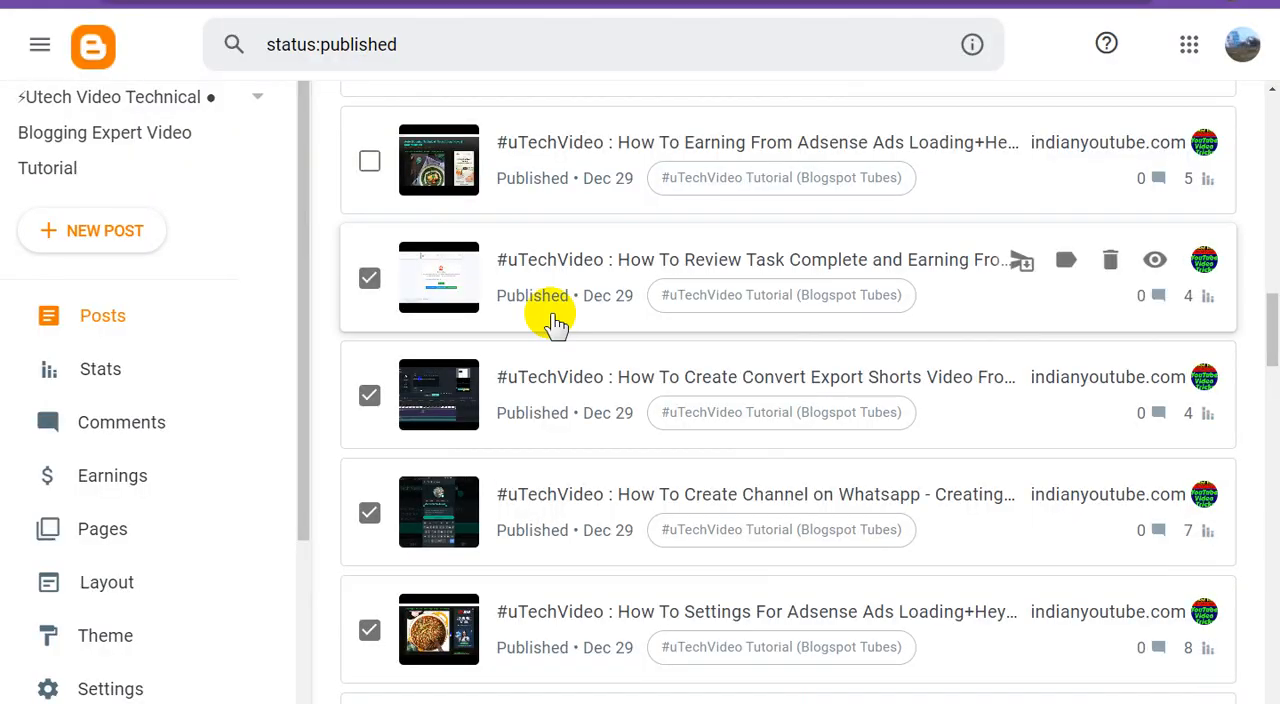
In Blogger, tick the "How To Earning From Adsense Ads Loading" post and submit its link in Bing Webmaster Tools
scroll(551, 323, up, 2)
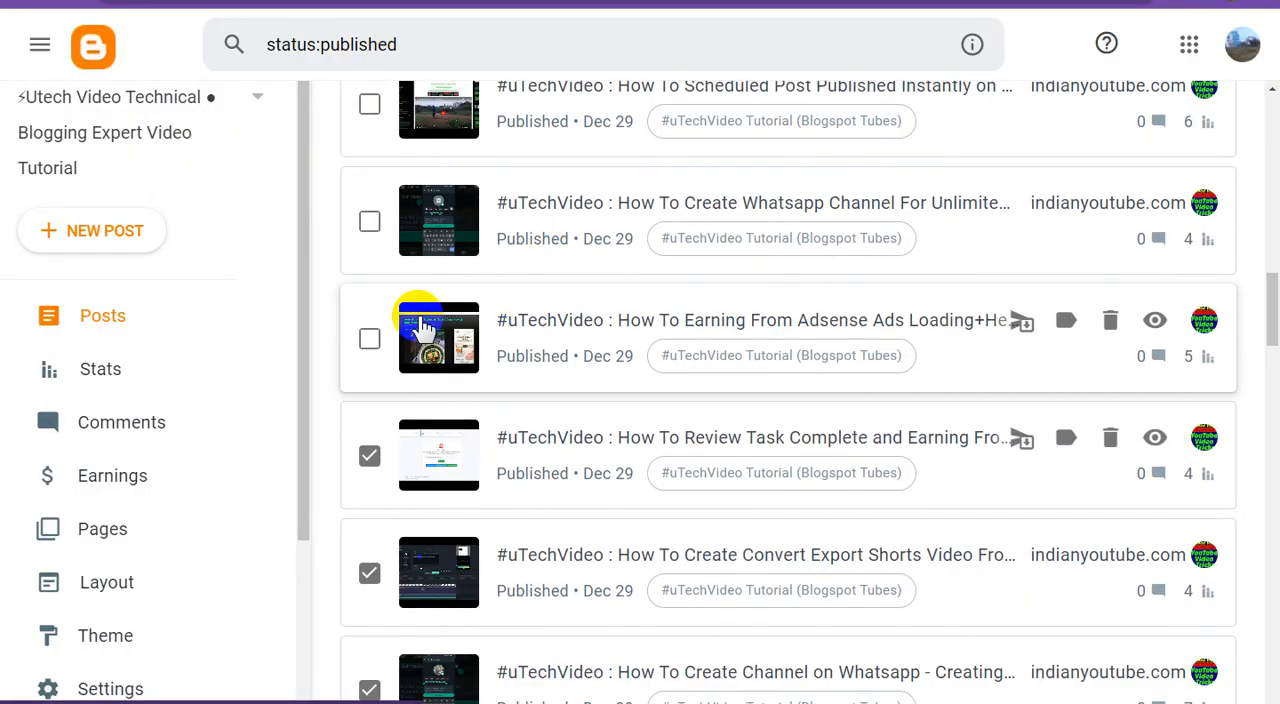
click(368, 337)
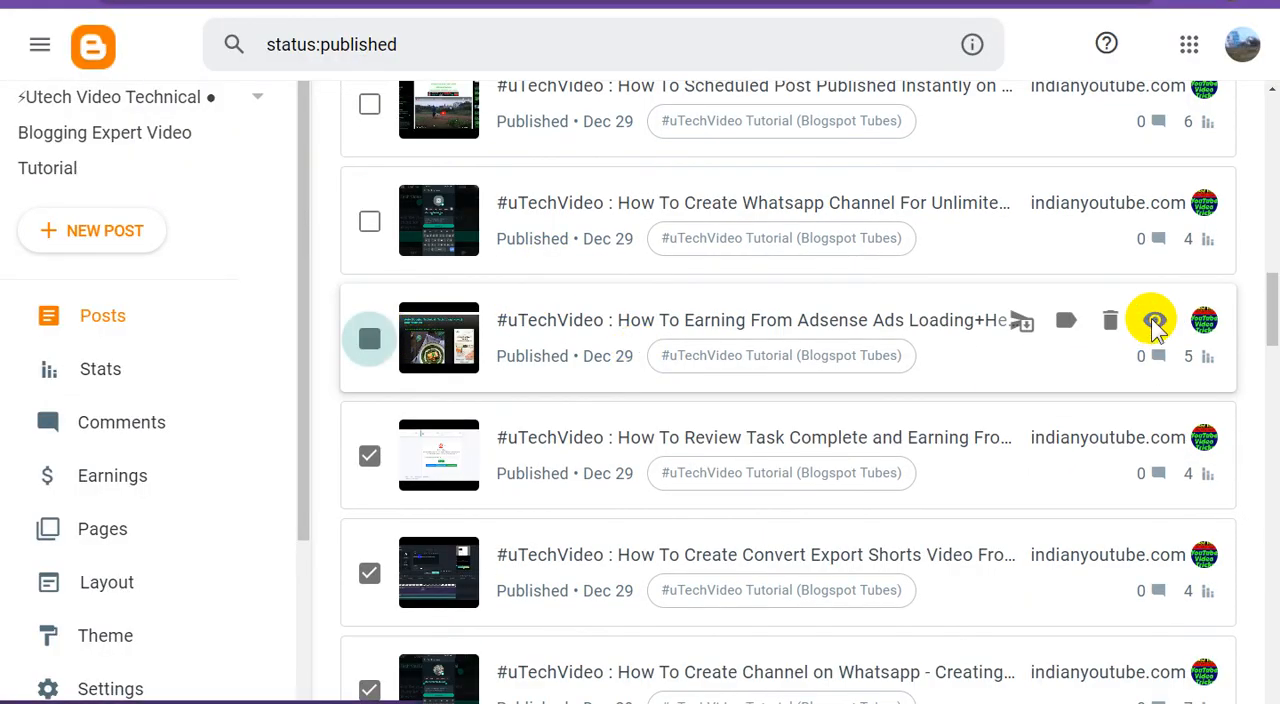
right_click(1155, 326)
click(1114, 351)
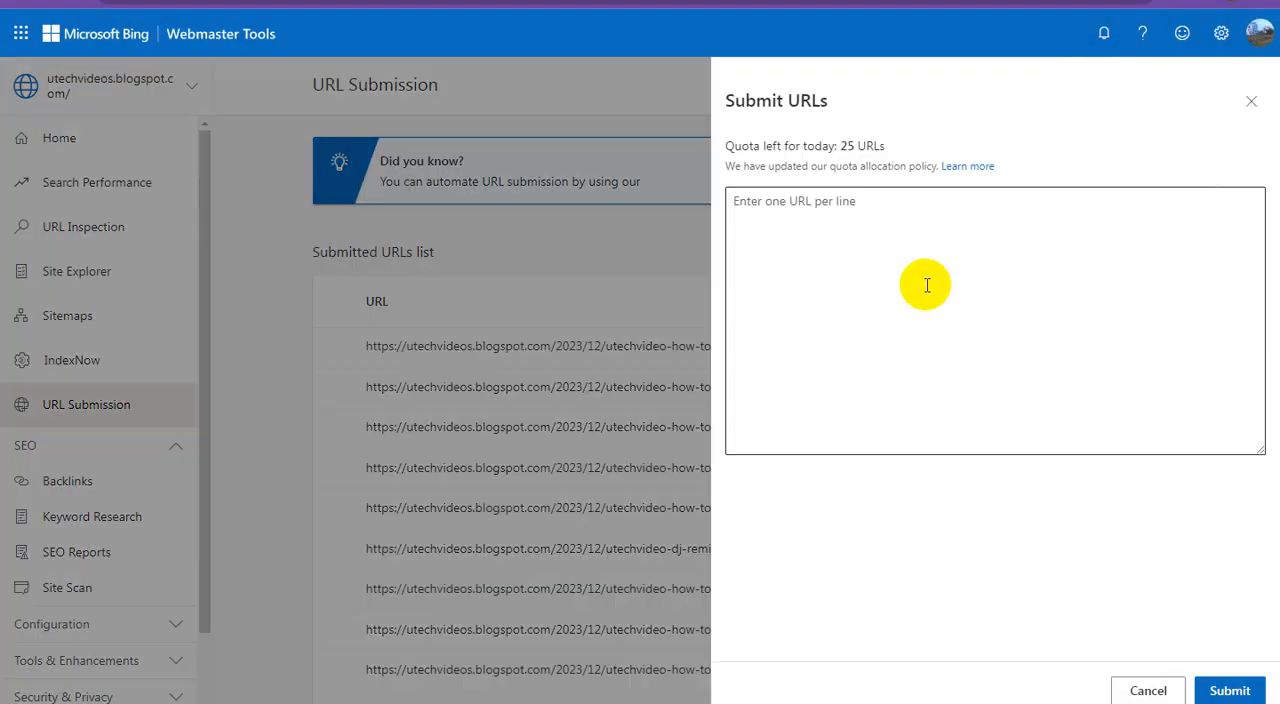
click(806, 245)
right_click(808, 252)
click(852, 358)
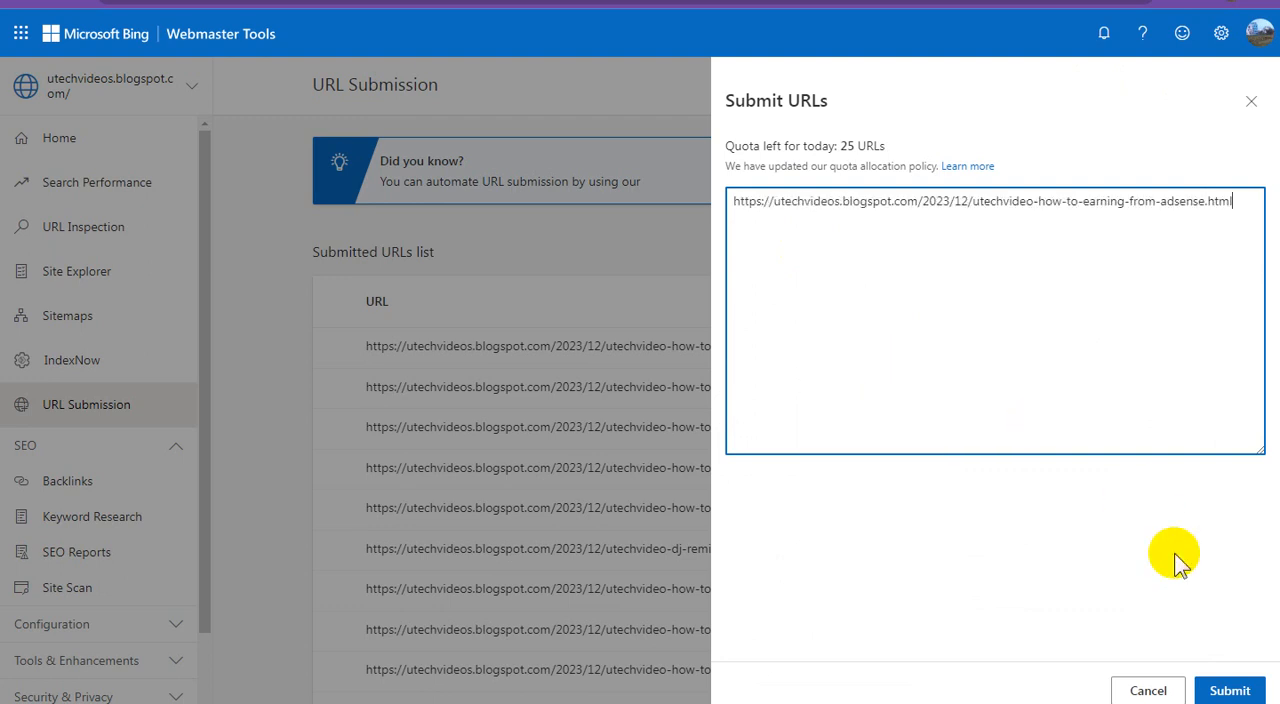
click(1232, 688)
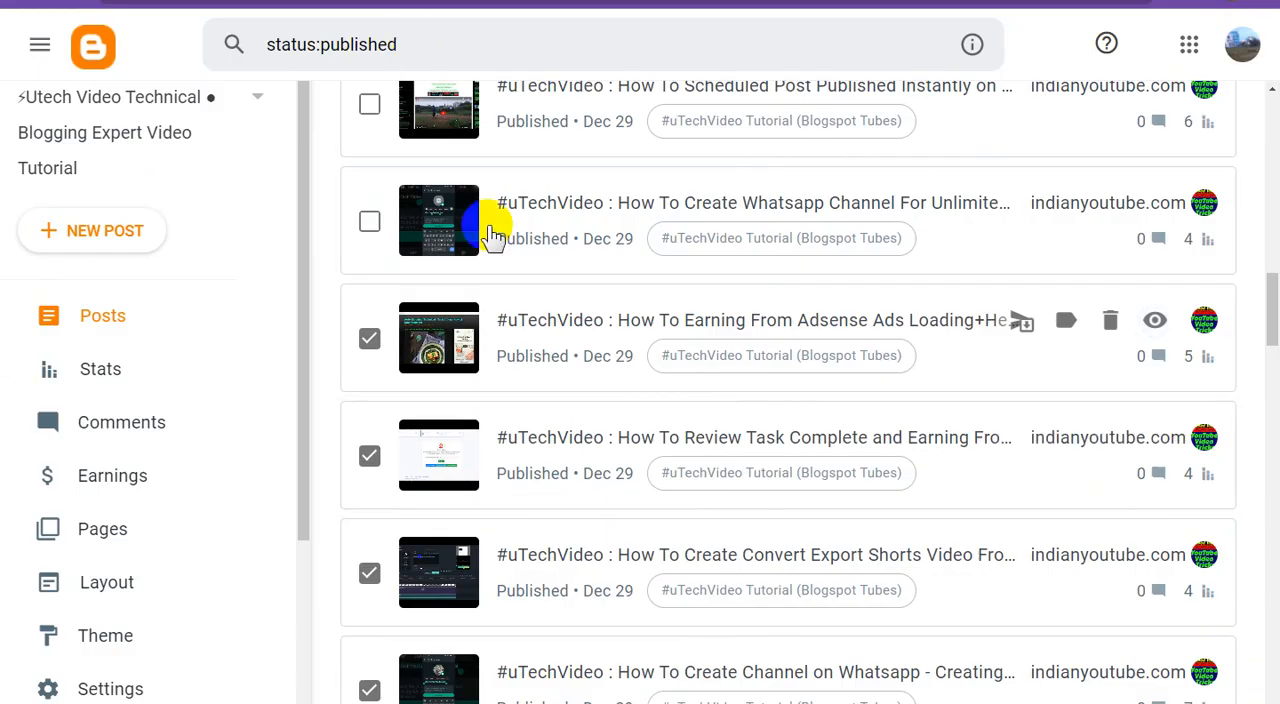
In Blogger, tick the "How To Create Whatsapp Channel" post and submit its link in Bing Webmaster Tools
click(370, 221)
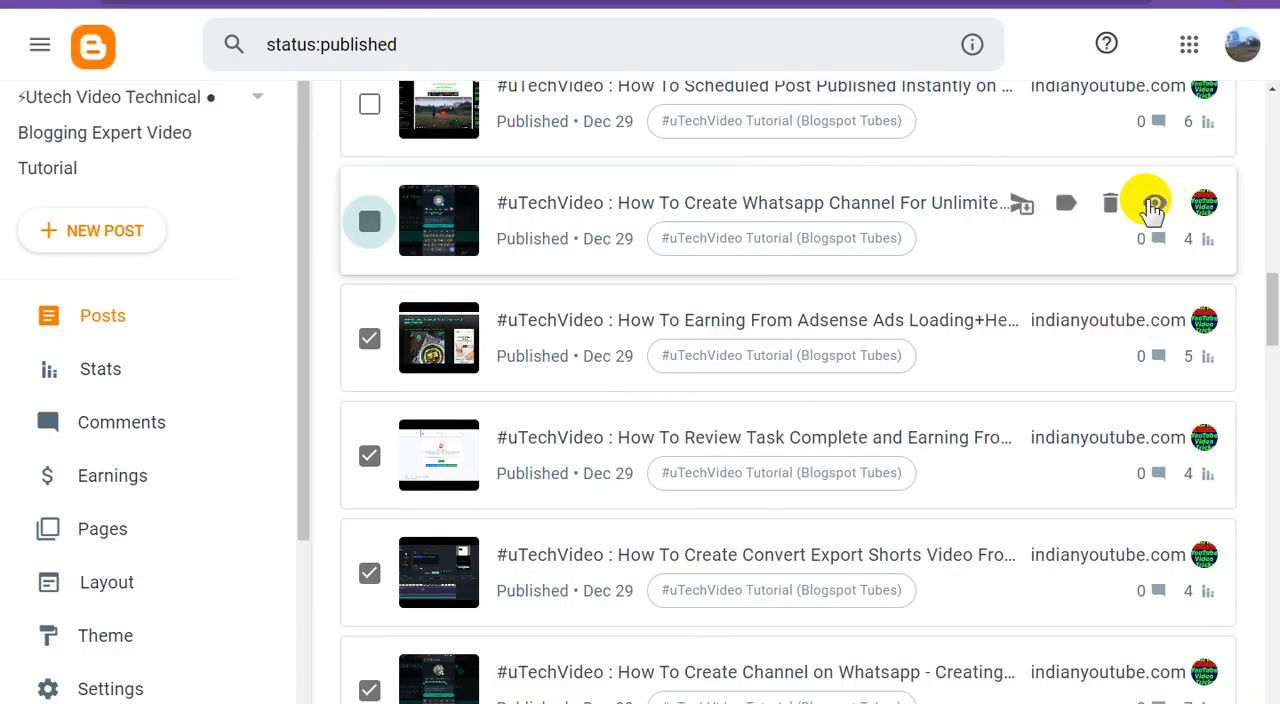
right_click(1155, 205)
click(1143, 223)
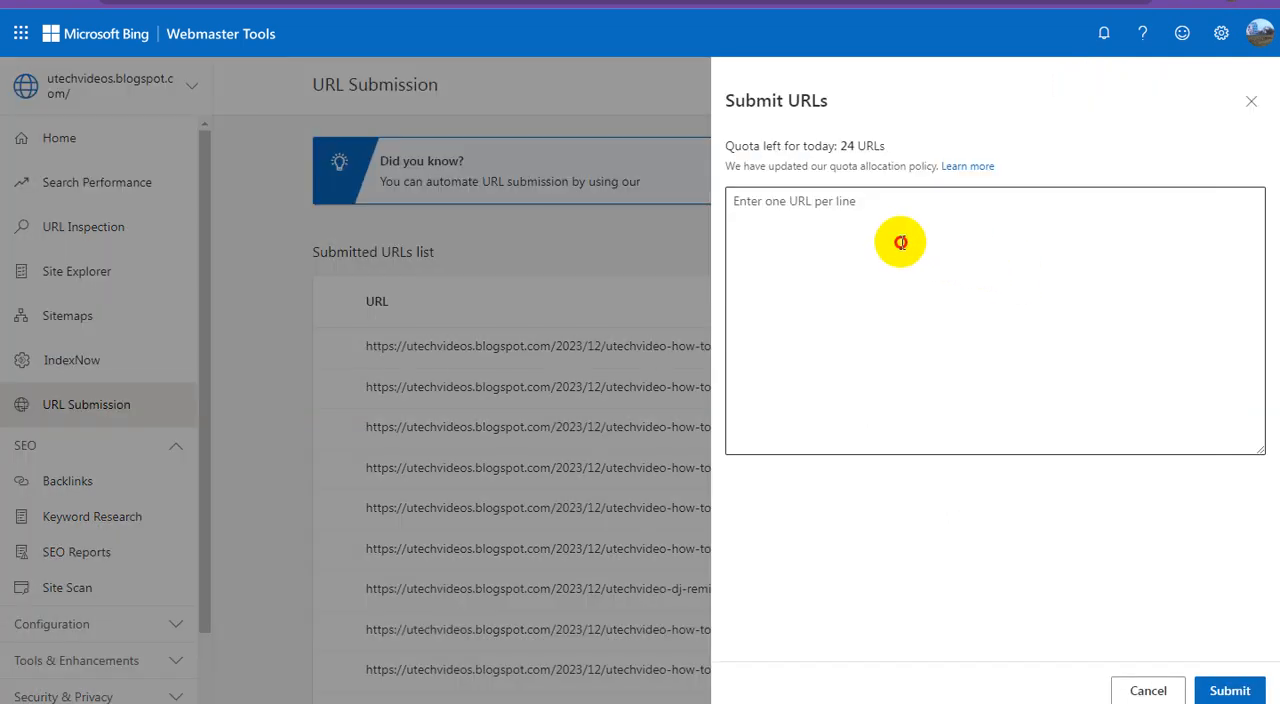
right_click(900, 243)
click(945, 351)
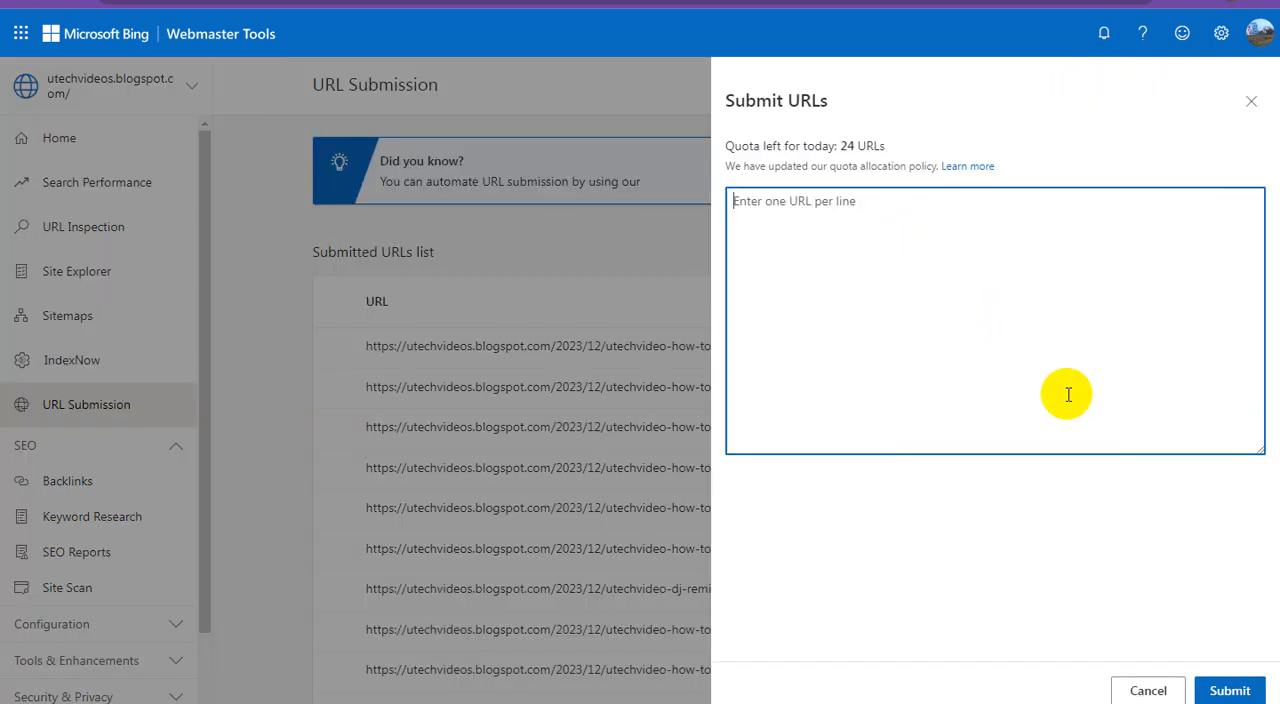
click(1229, 688)
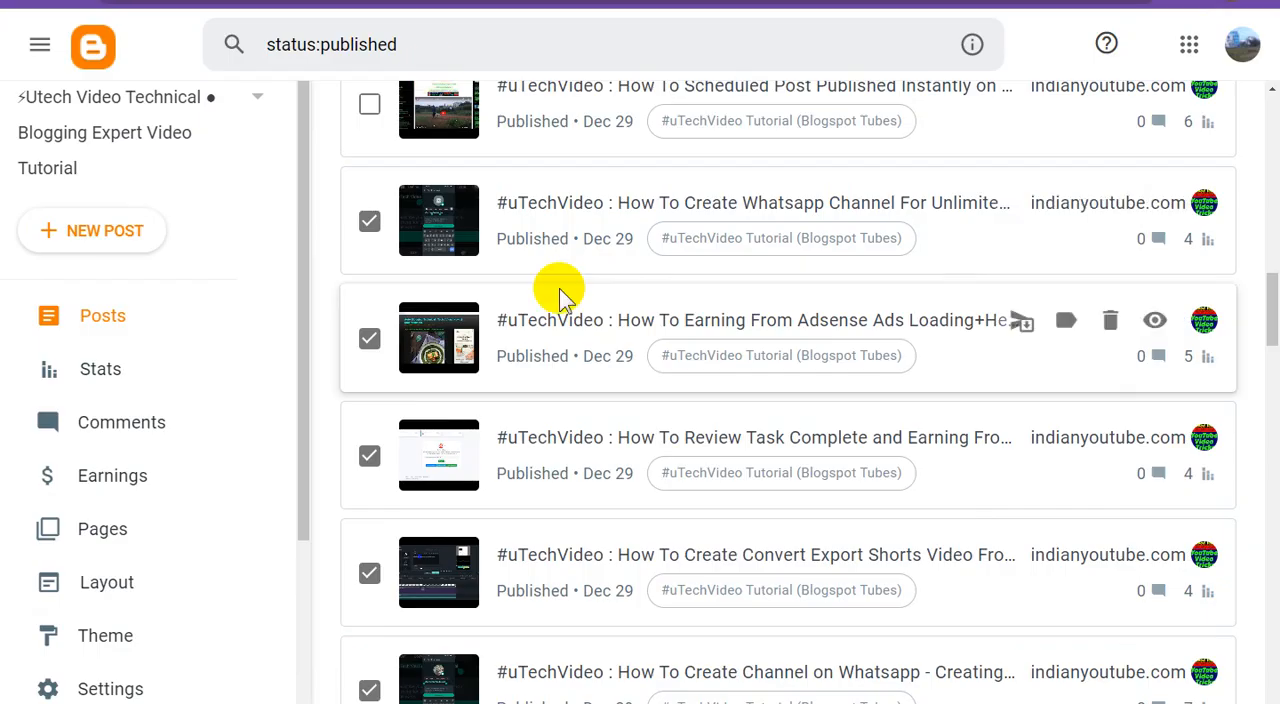
In Blogger, tick the "How To Scheduled Post Published Instantly" post and submit its link in Bing Webmaster Tools
scroll(557, 294, up, 2)
click(369, 283)
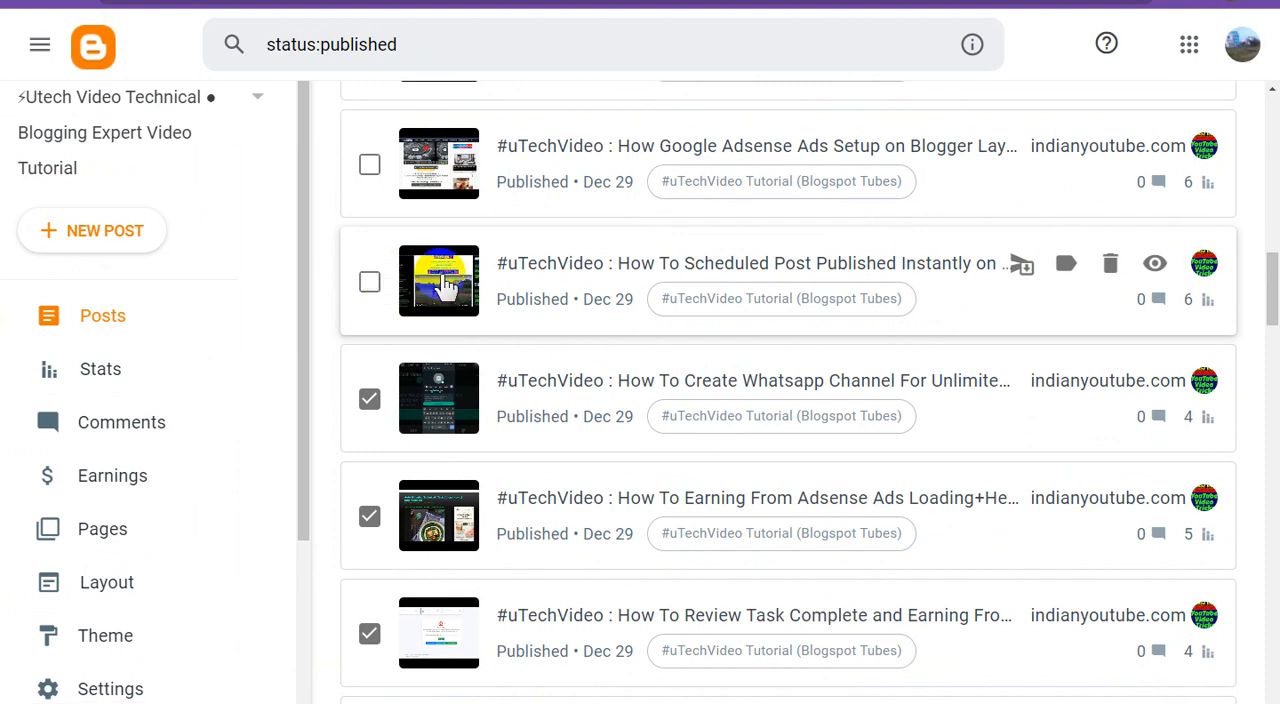
right_click(1155, 265)
click(1148, 370)
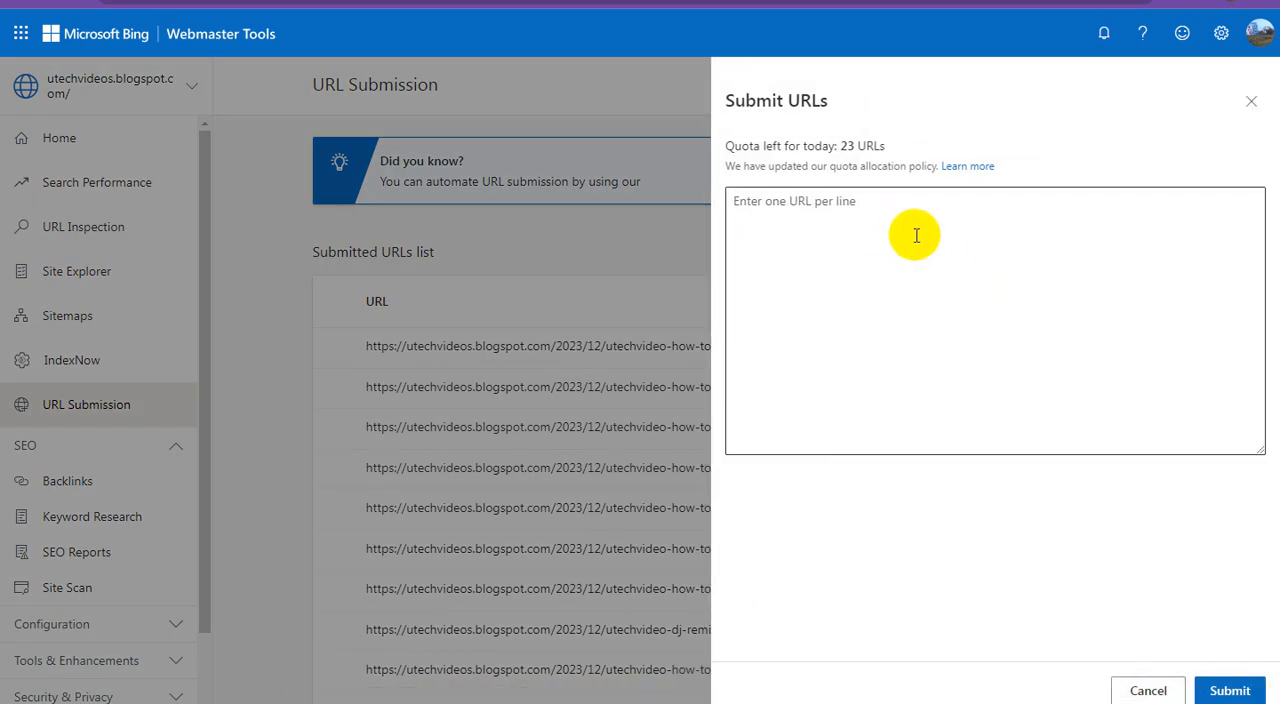
right_click(917, 235)
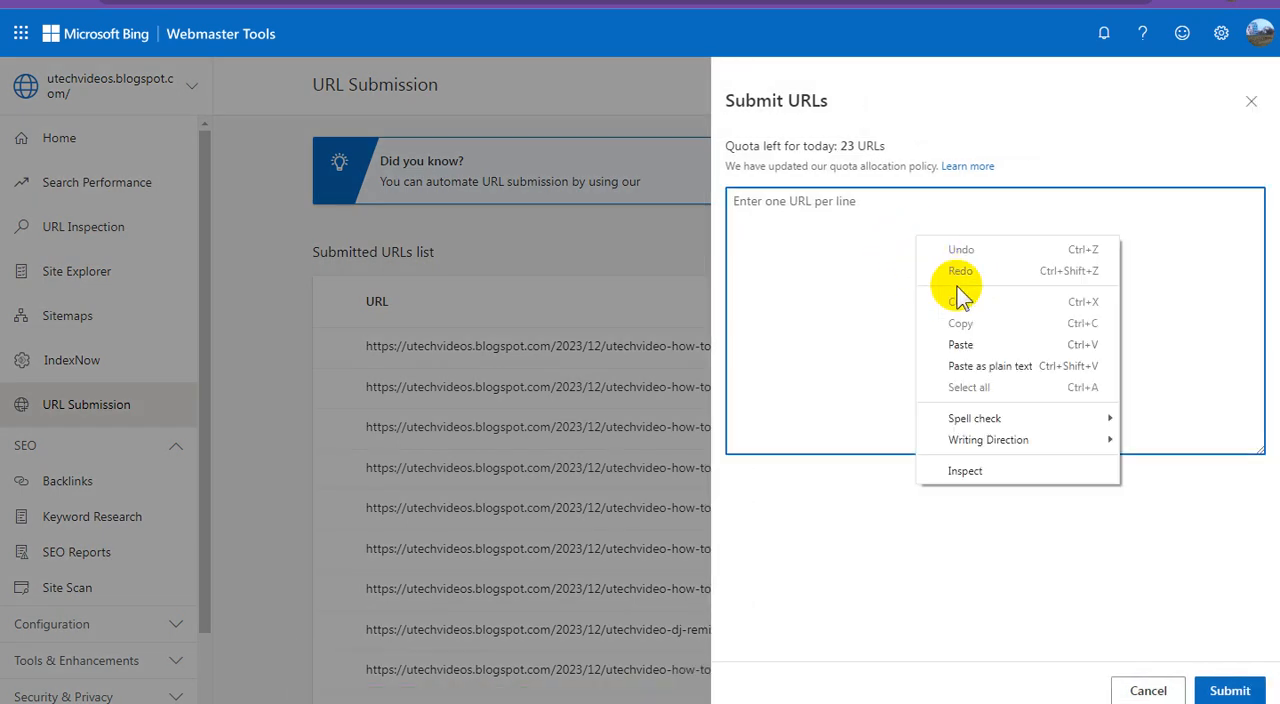
click(954, 343)
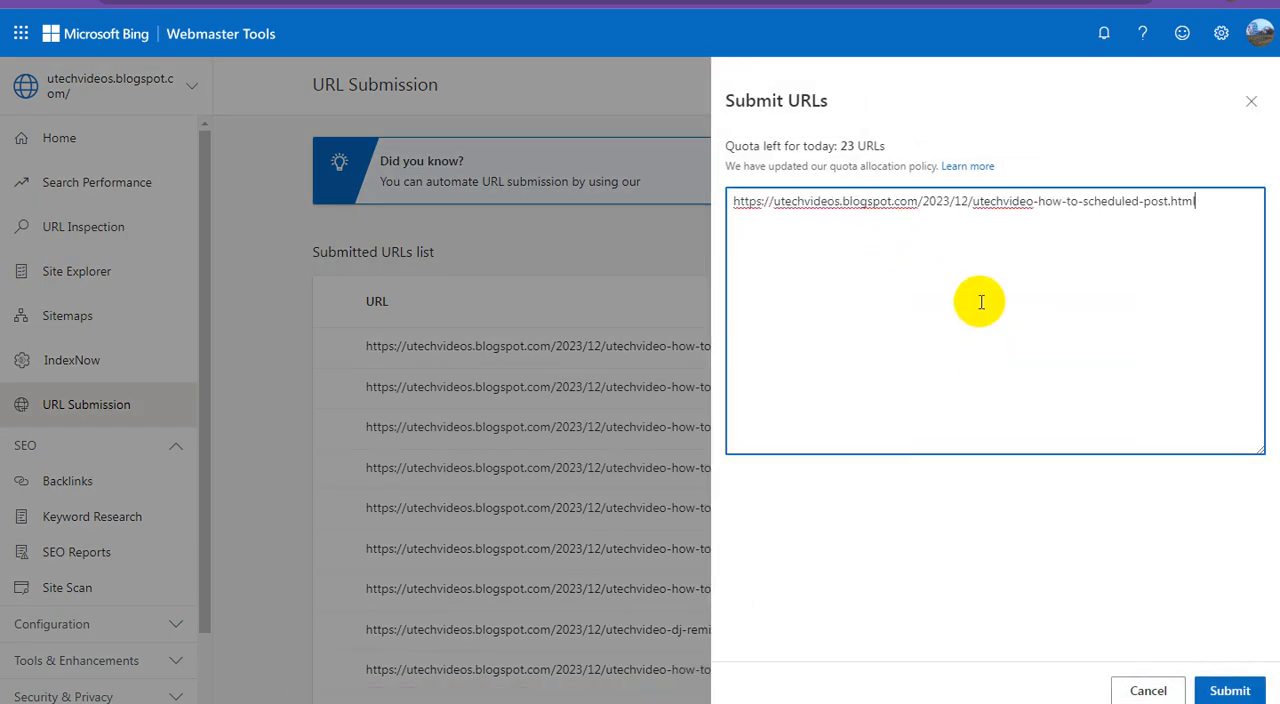
click(1232, 688)
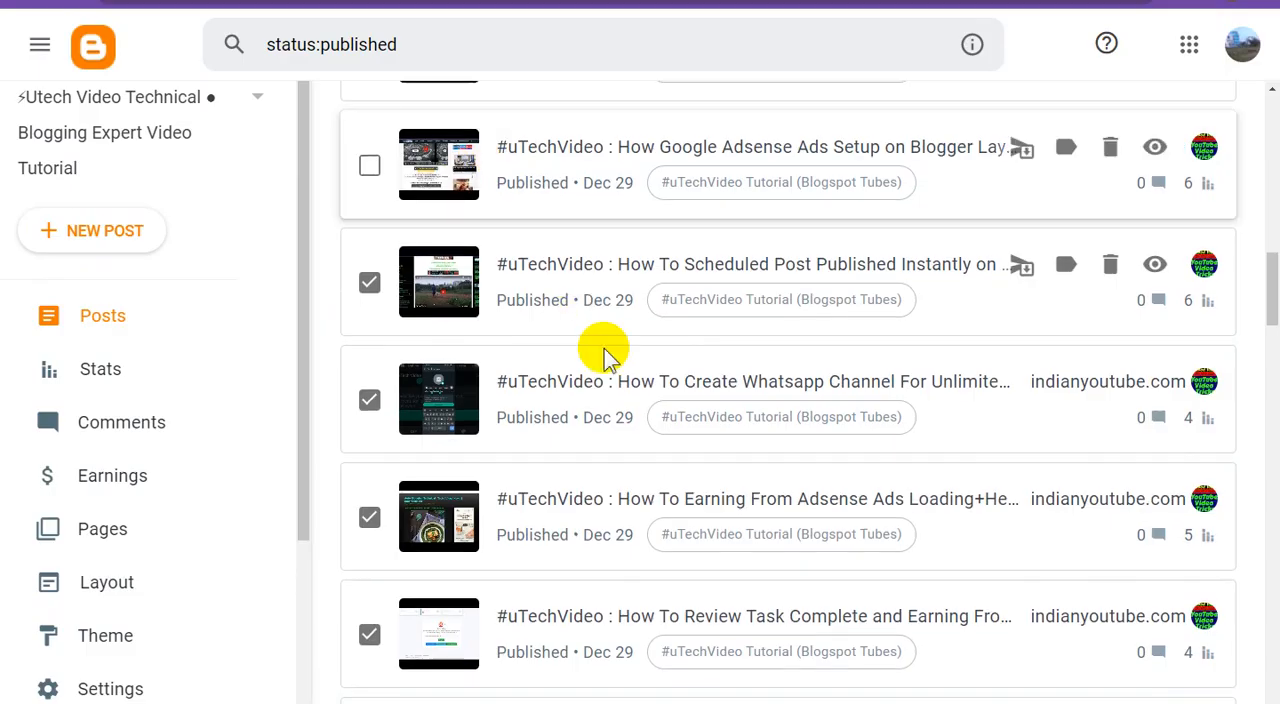
In Blogger, tick the "How Google Adsense Ads Setup on Blogger" post and submit its link in Bing Webmaster Tools
scroll(600, 345, up, 2)
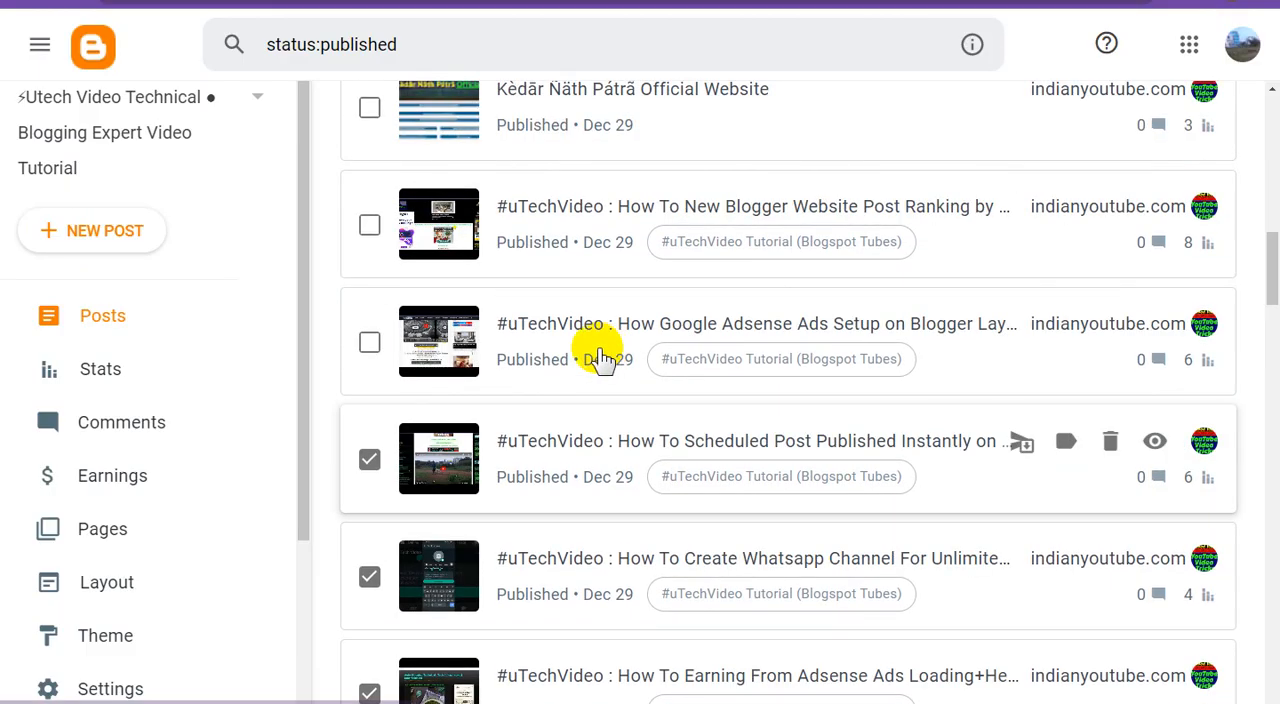
click(370, 342)
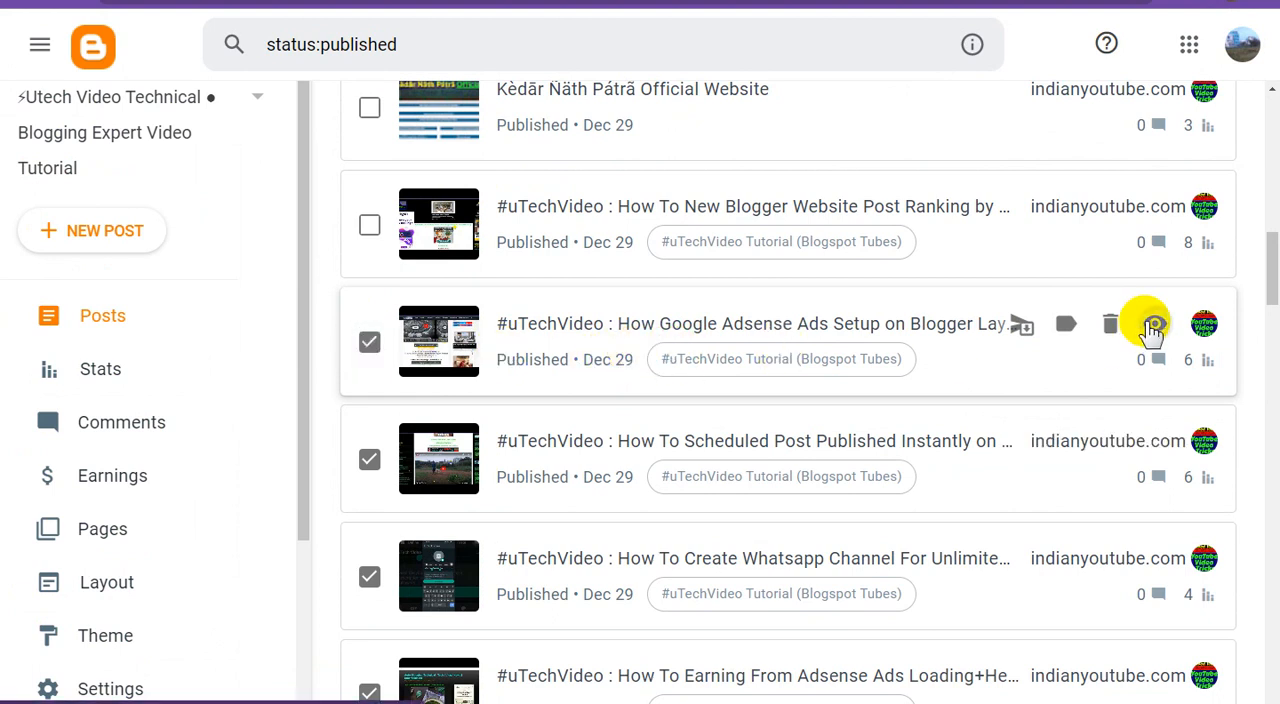
right_click(1153, 324)
click(1140, 426)
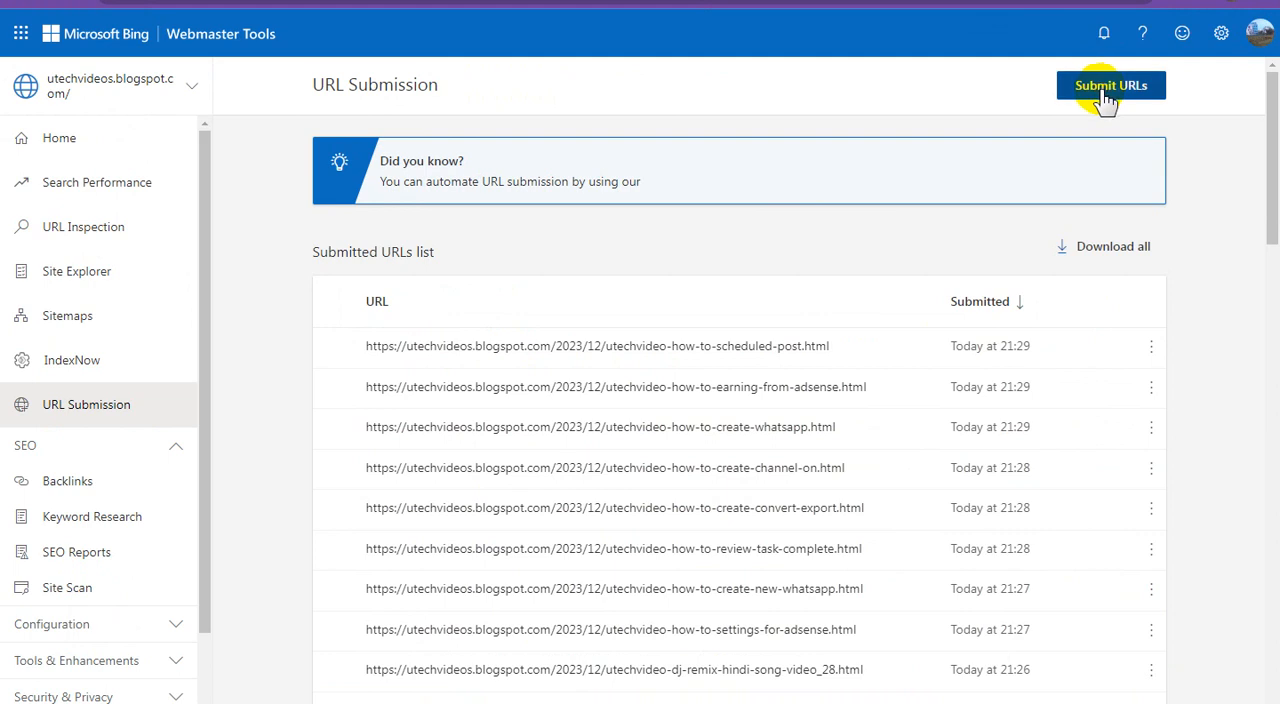
click(1105, 95)
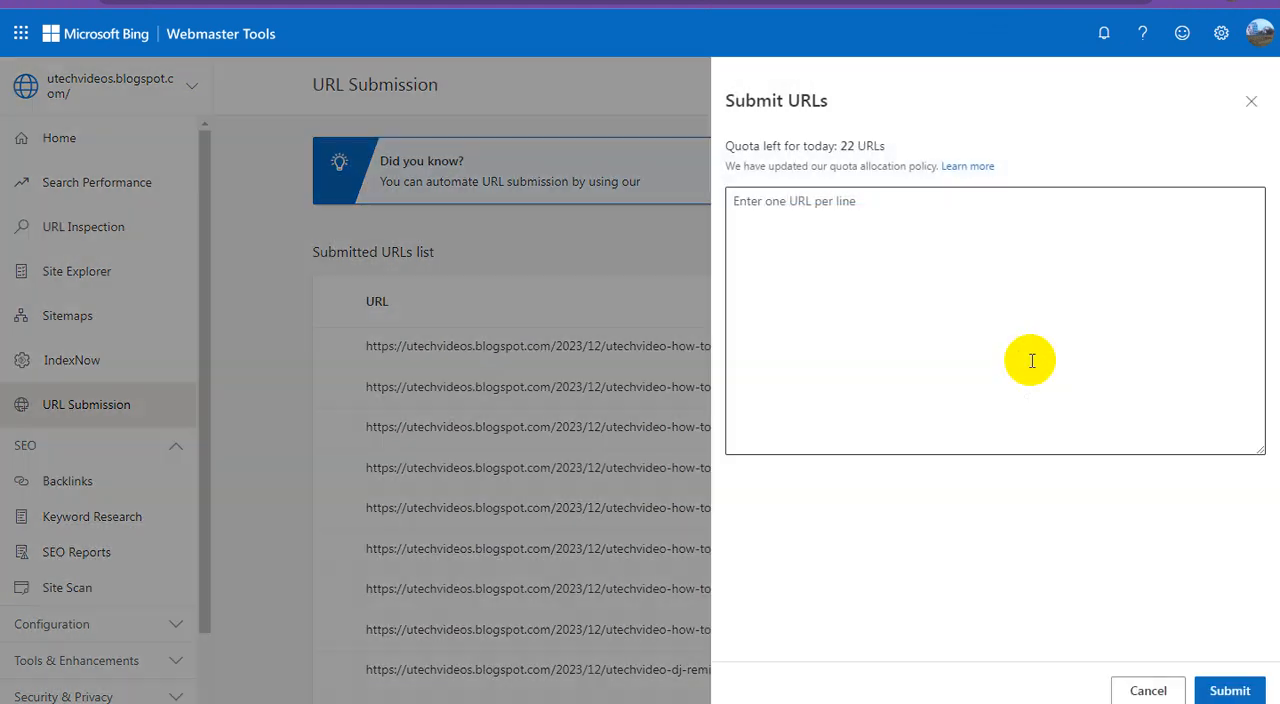
click(912, 258)
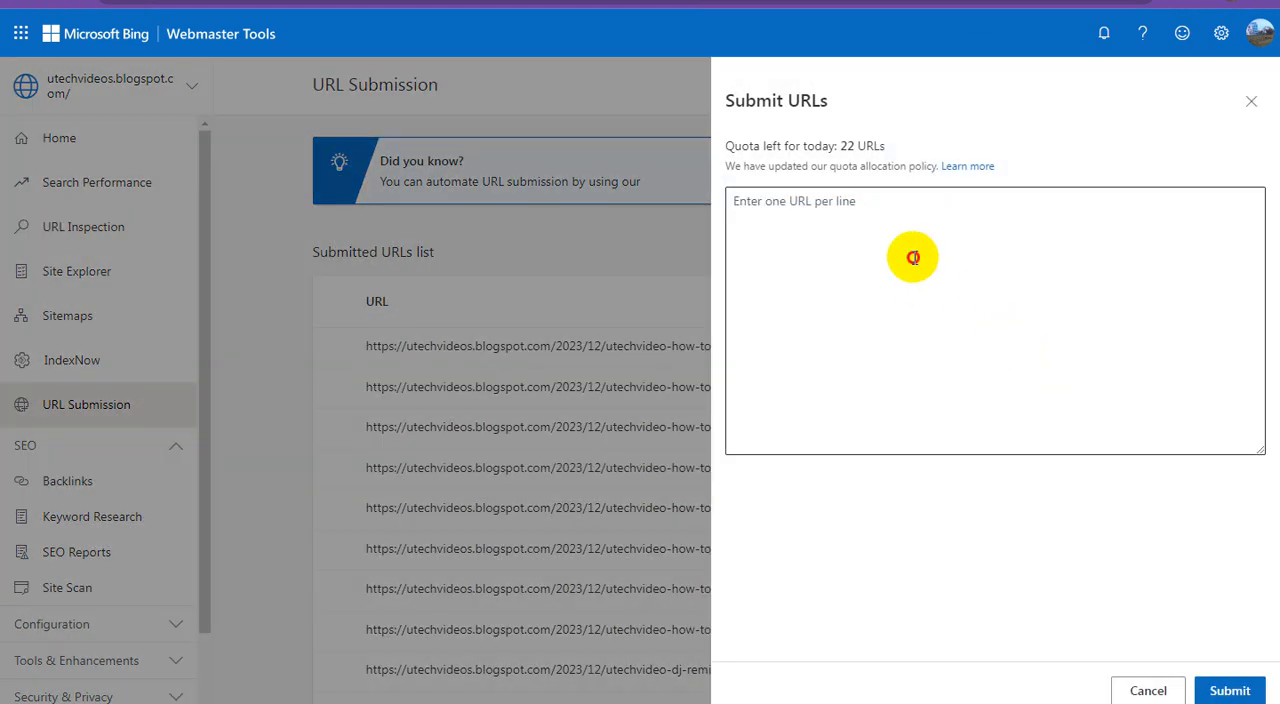
right_click(914, 256)
click(966, 363)
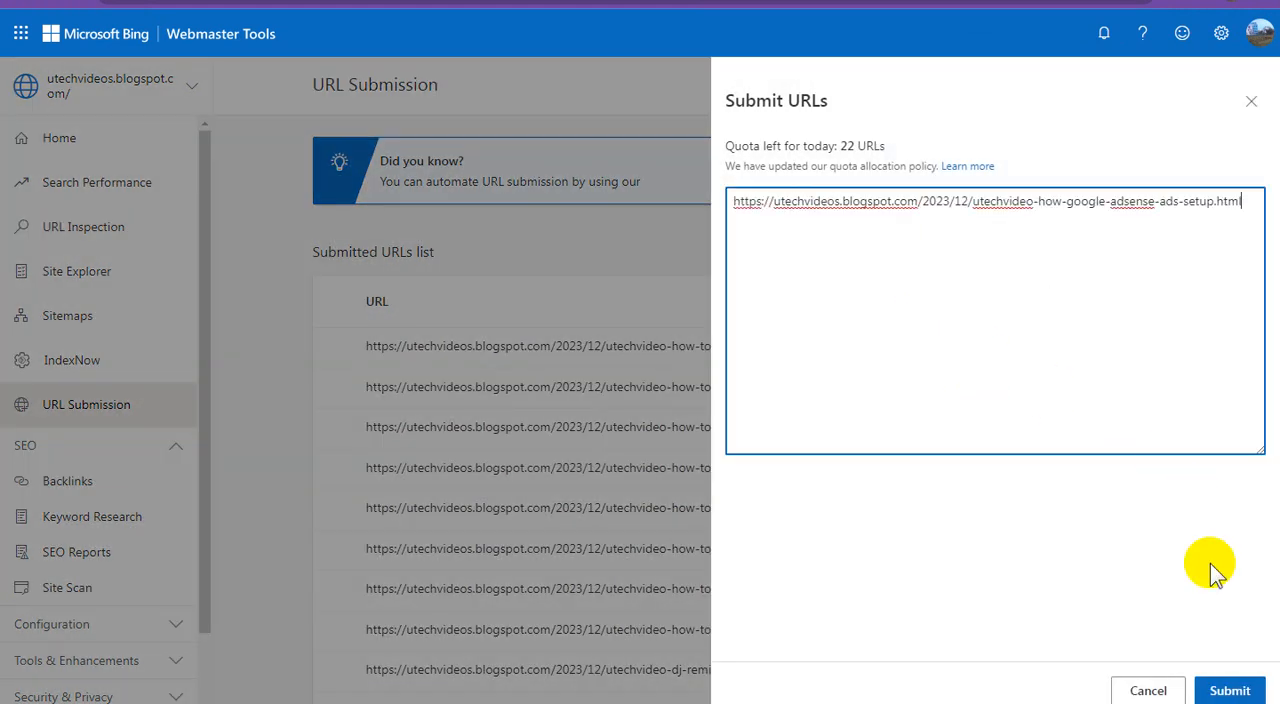
click(1224, 684)
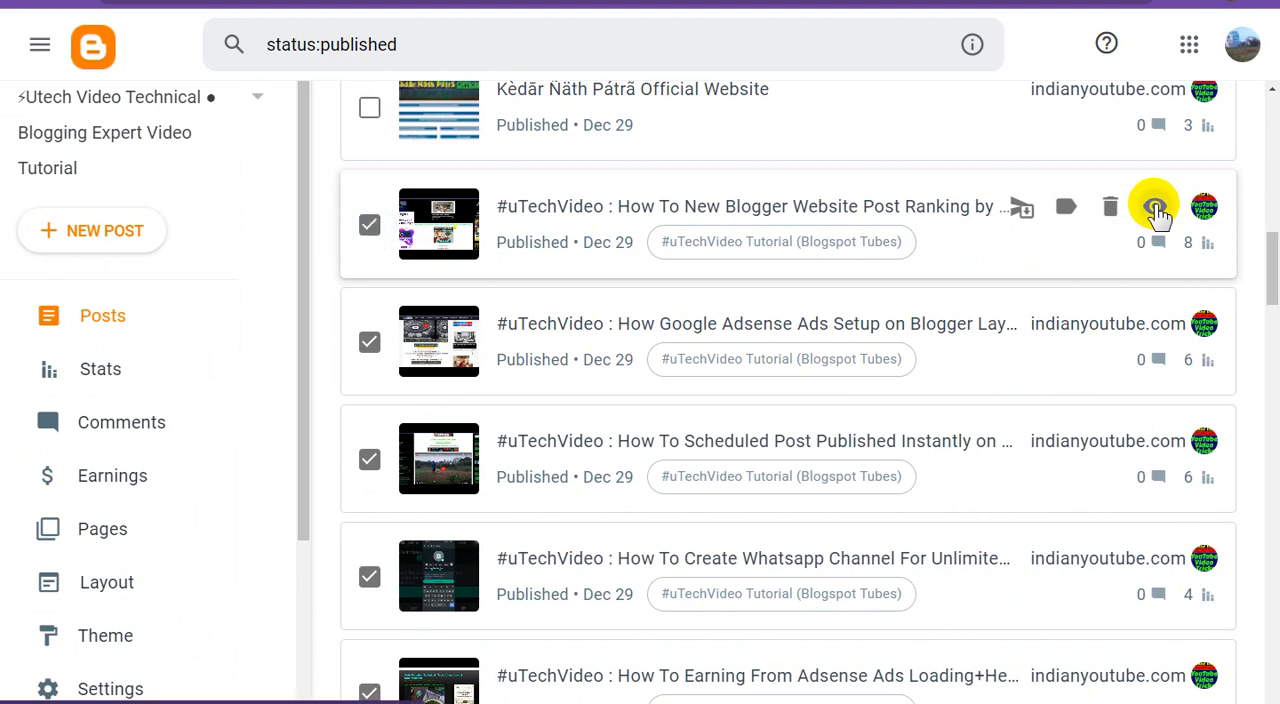
Copy the link of the "How To New Blogger Website Post Ranking" post in Blogger and submit it in Bing Webmaster Tools
right_click(1154, 208)
click(1126, 313)
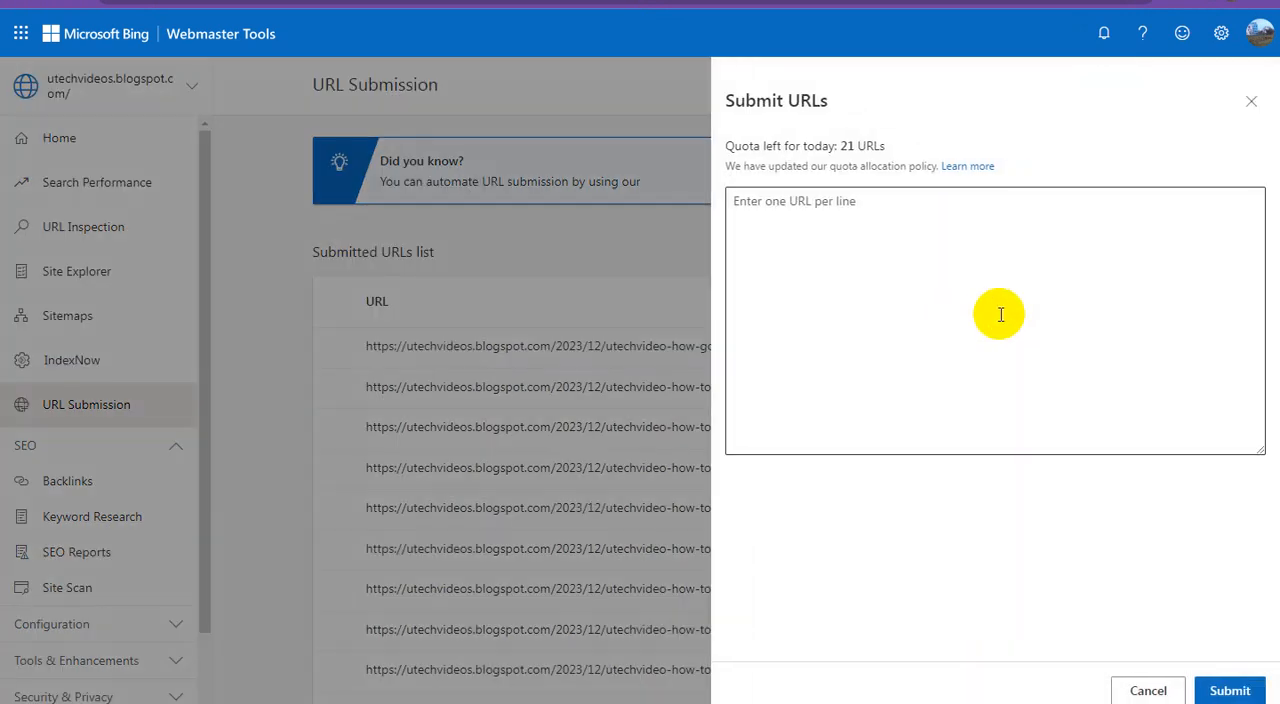
click(922, 232)
right_click(924, 234)
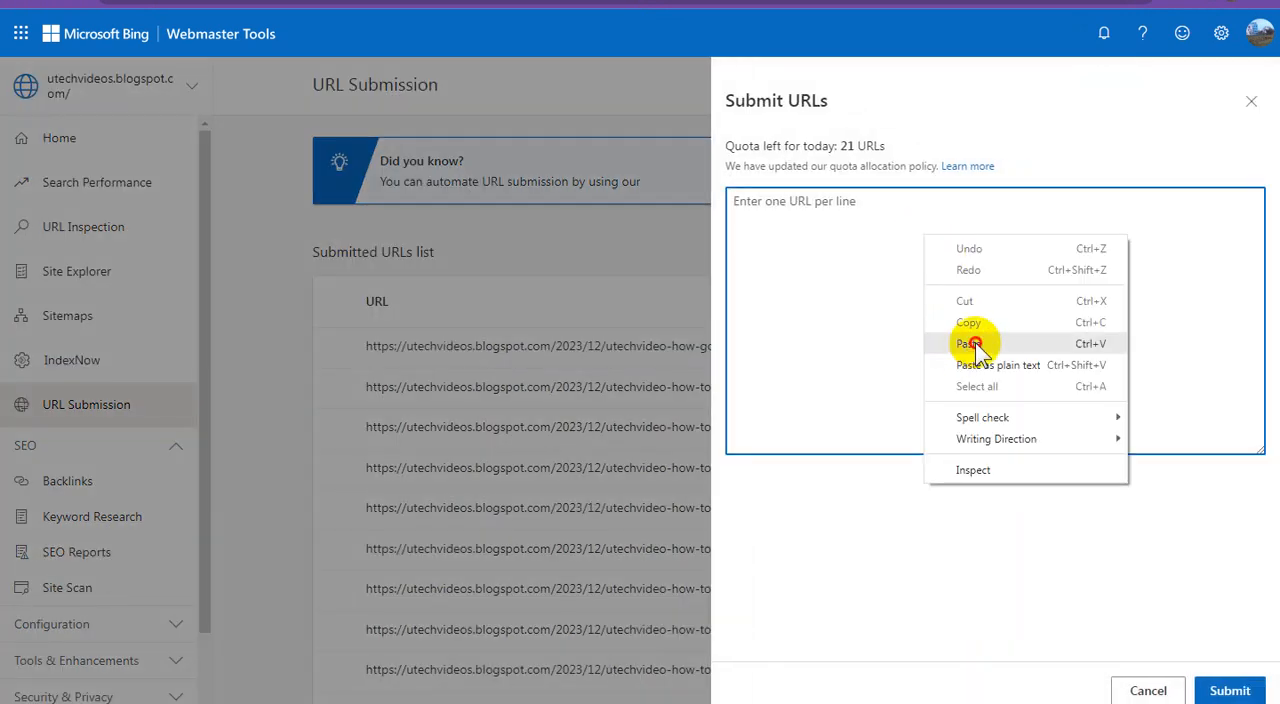
click(968, 343)
click(1222, 692)
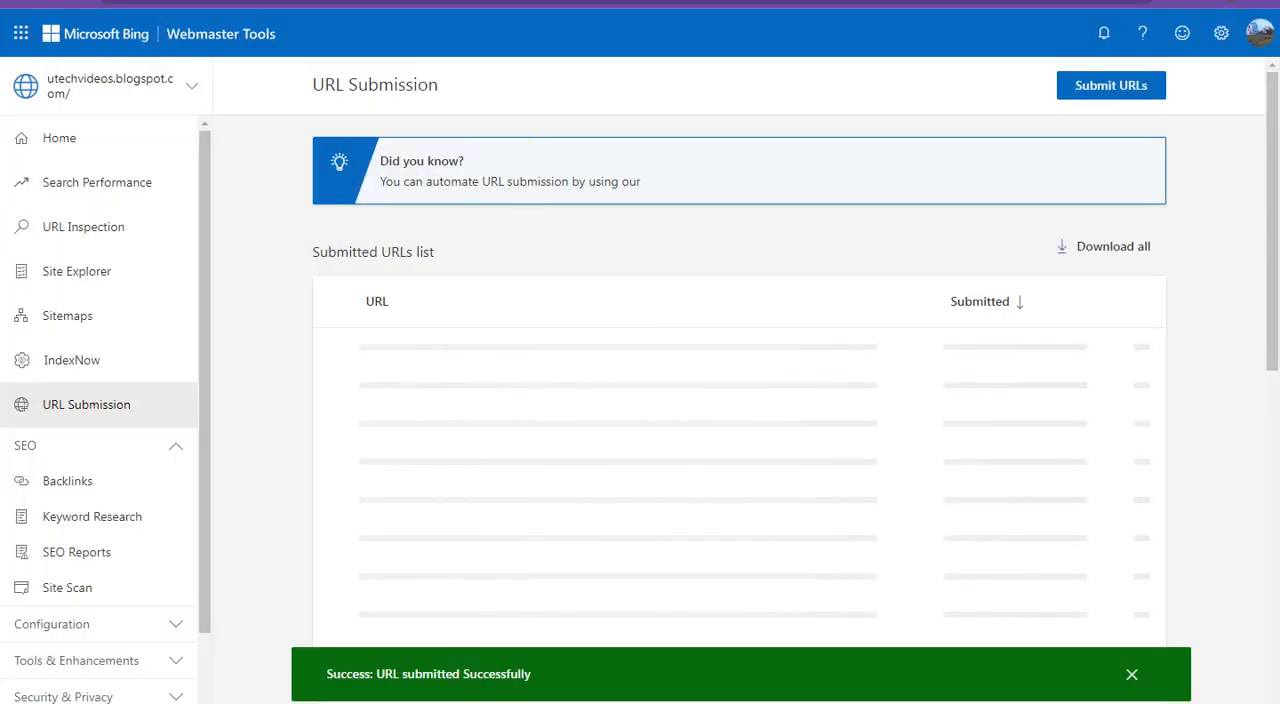
In Blogger, tick the "Official Website" post dated Dec 29 and submit its link in Bing Webmaster Tools
click(396, 3)
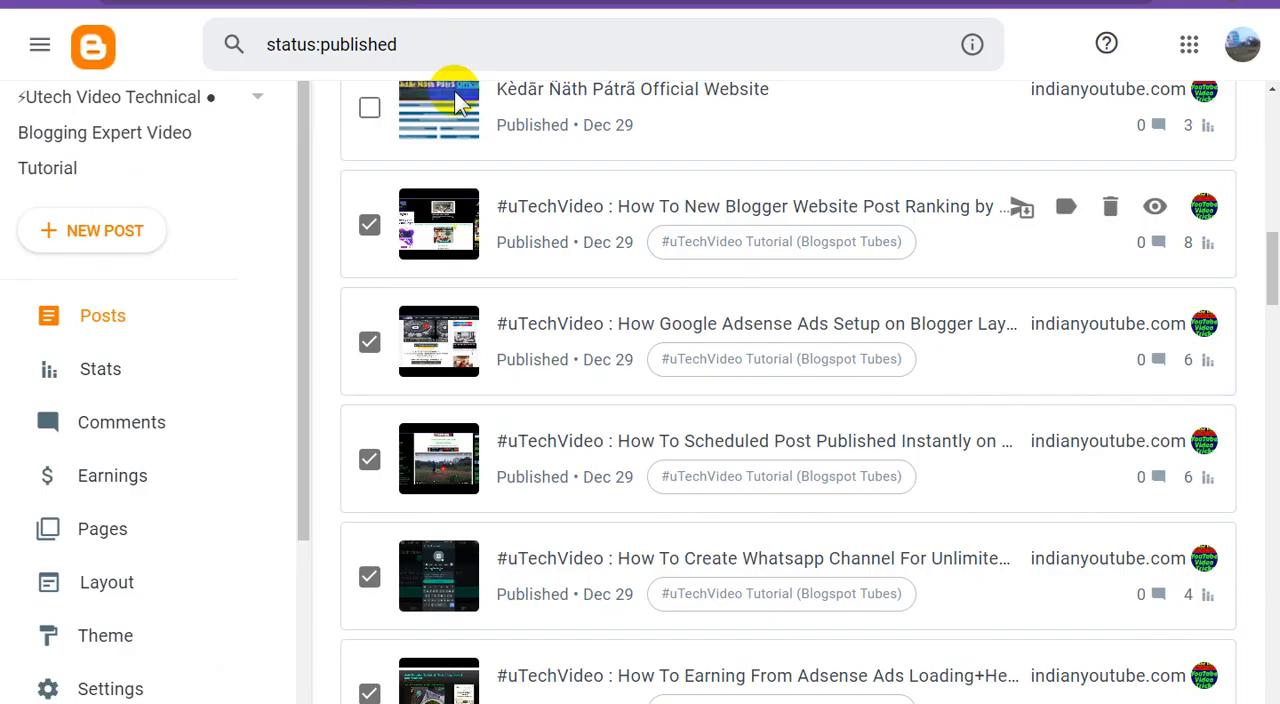
scroll(566, 249, up, 2)
click(369, 288)
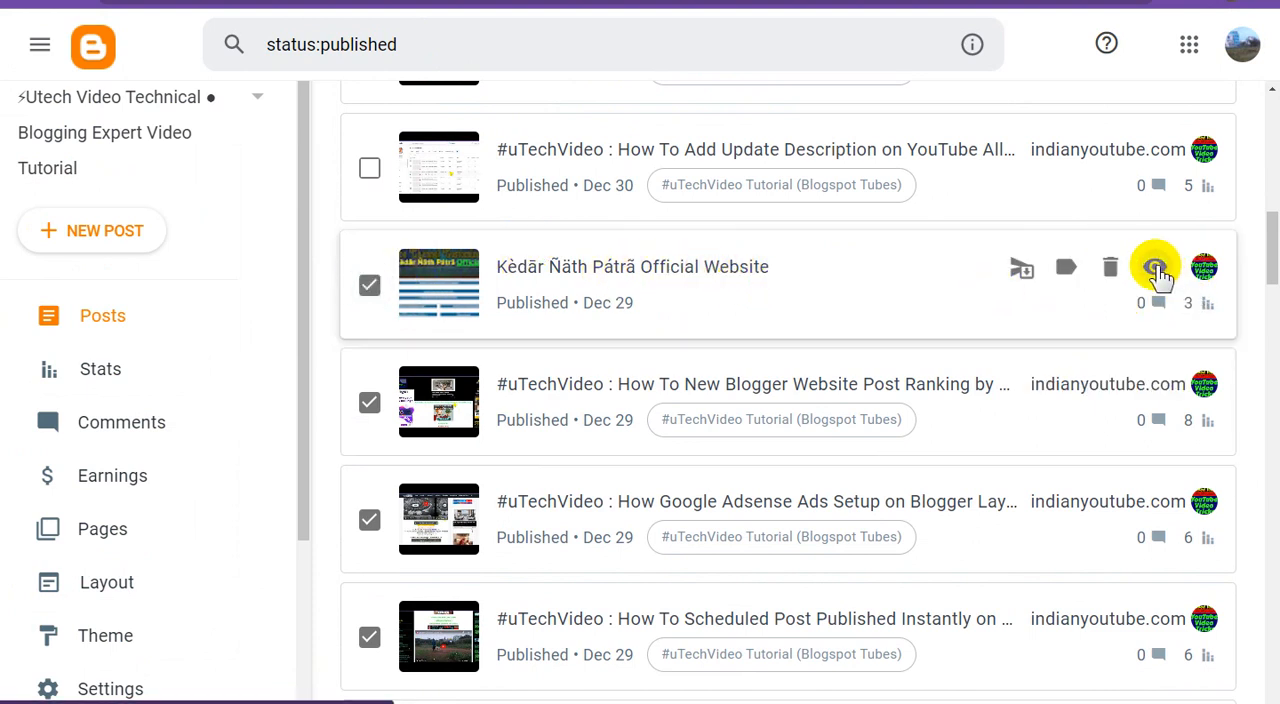
right_click(1156, 270)
click(1137, 366)
click(560, 3)
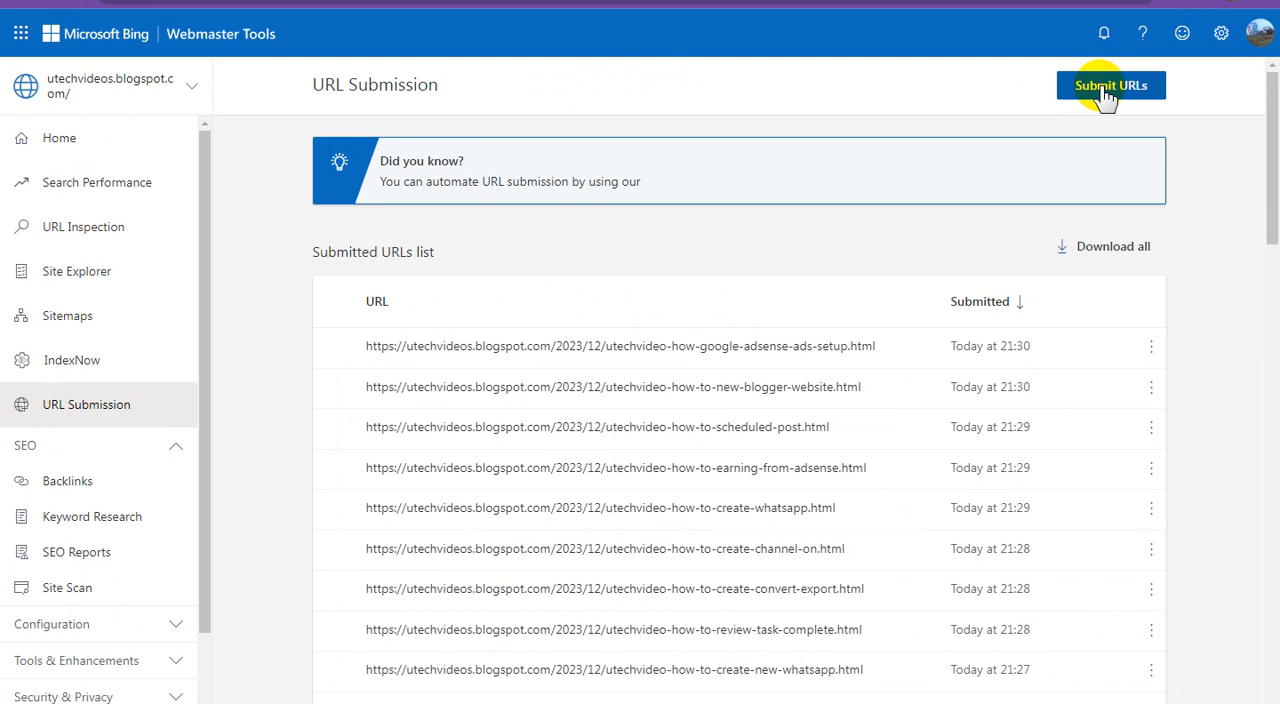
click(1107, 88)
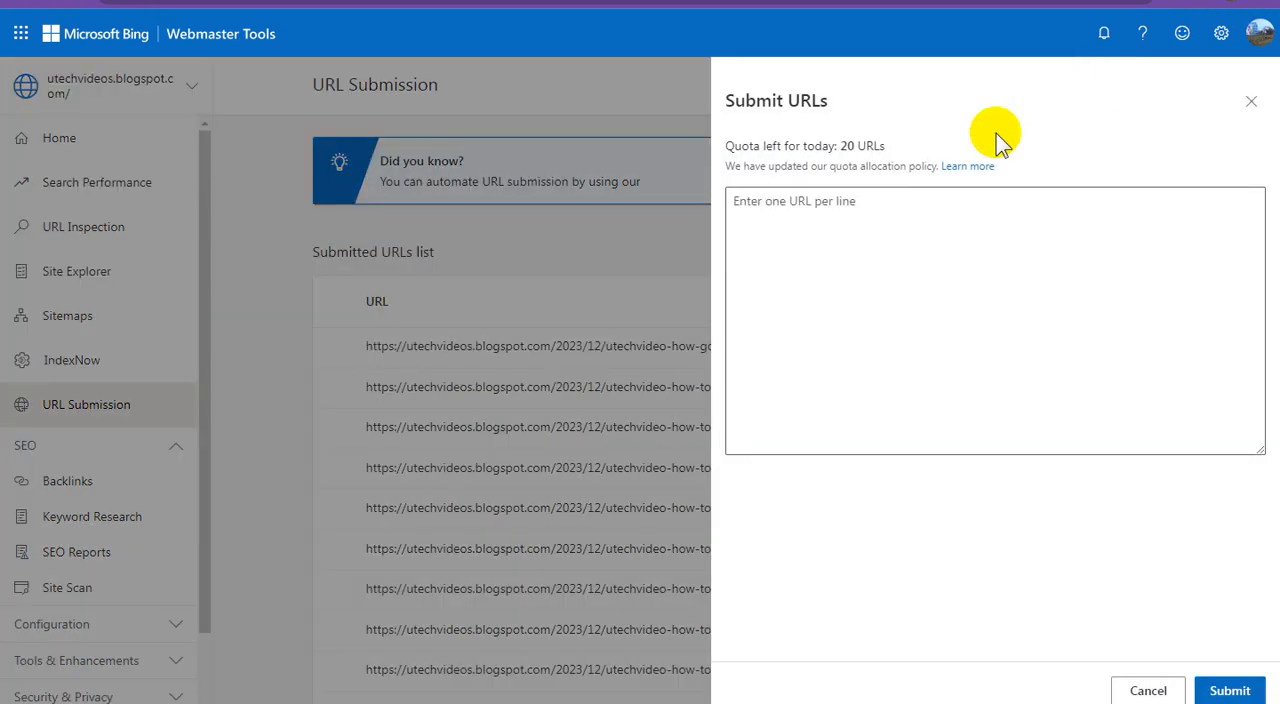
click(872, 224)
click(851, 329)
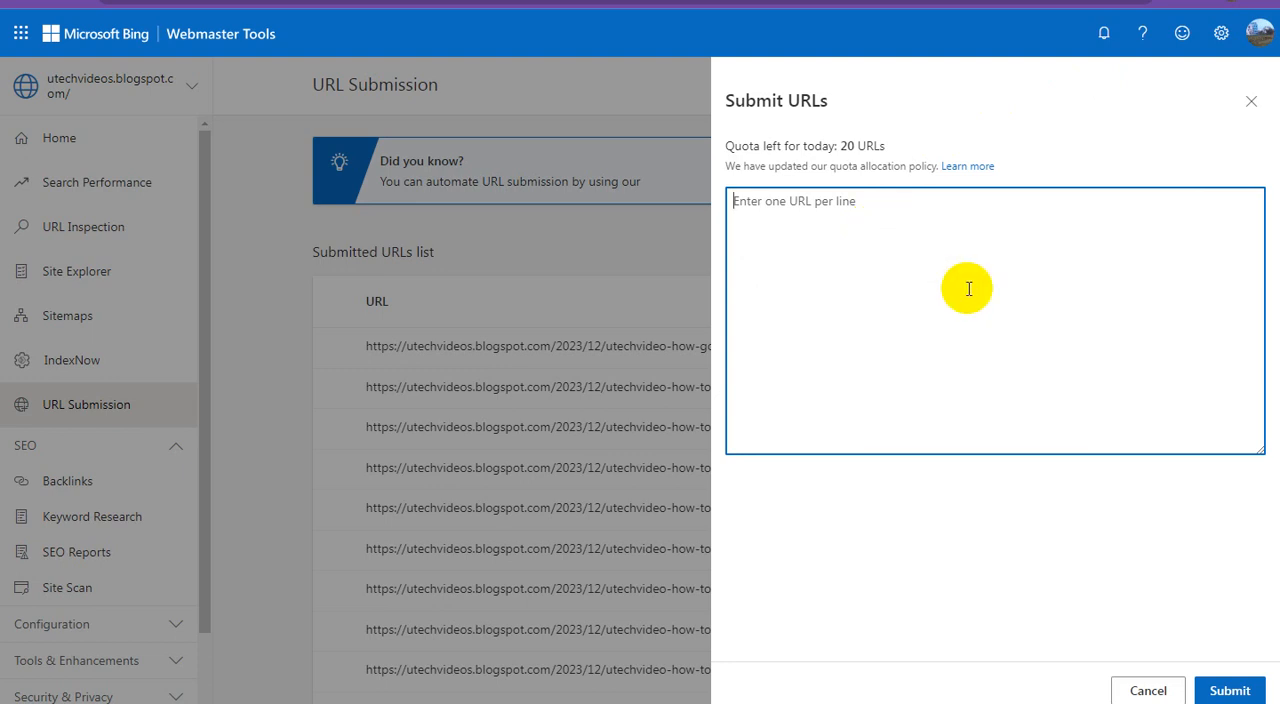
click(1226, 690)
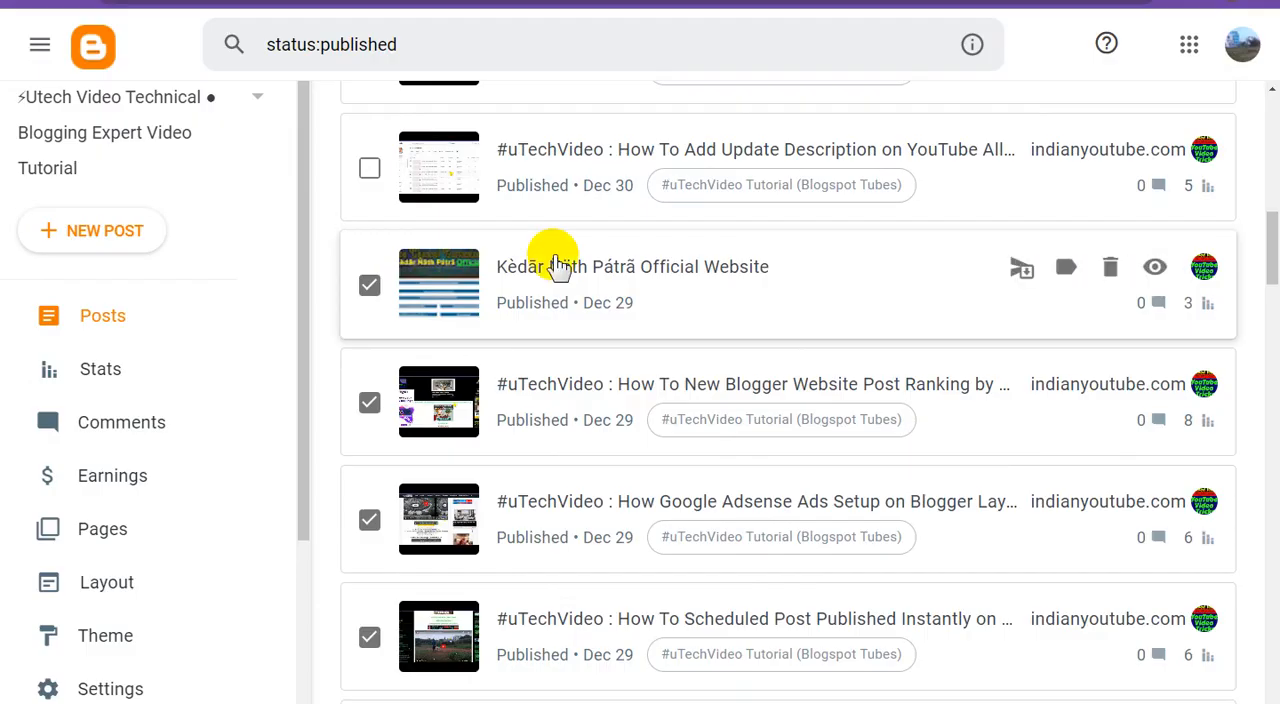
In Blogger, tick the "How To Add Update Description on YouTube" post and submit its link in Bing Webmaster Tools
scroll(557, 266, up, 1)
click(369, 257)
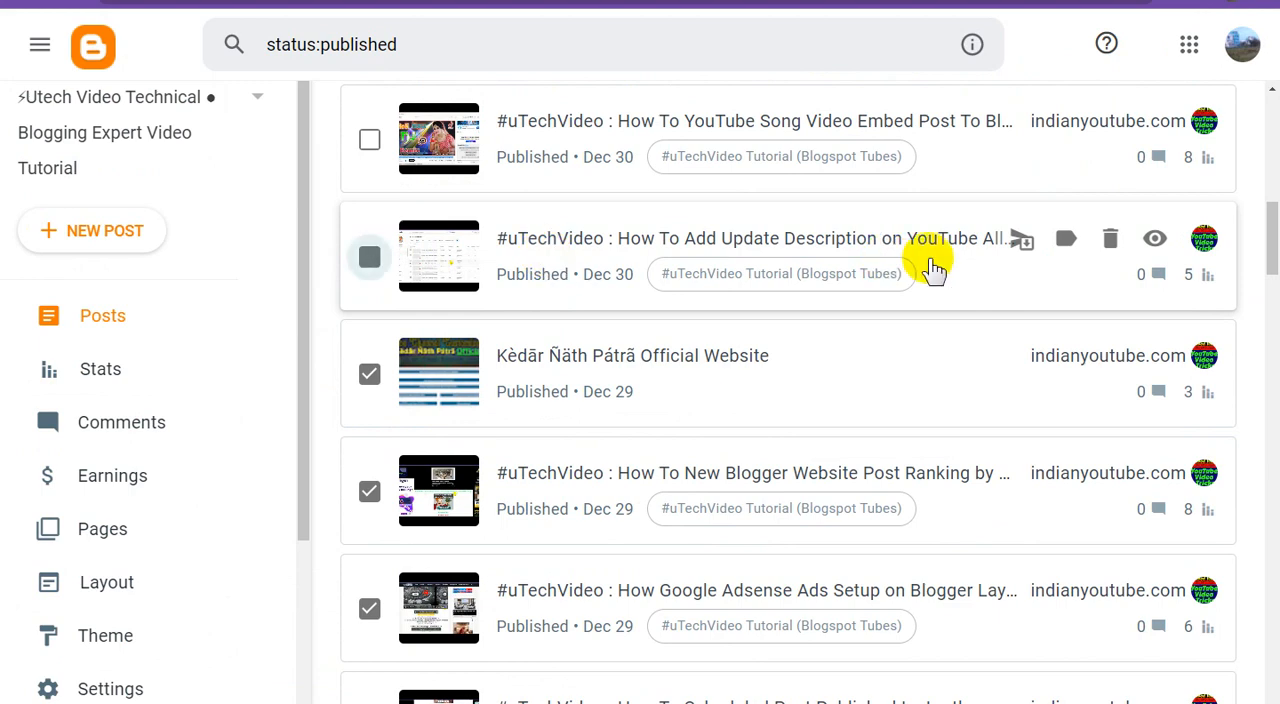
right_click(1157, 241)
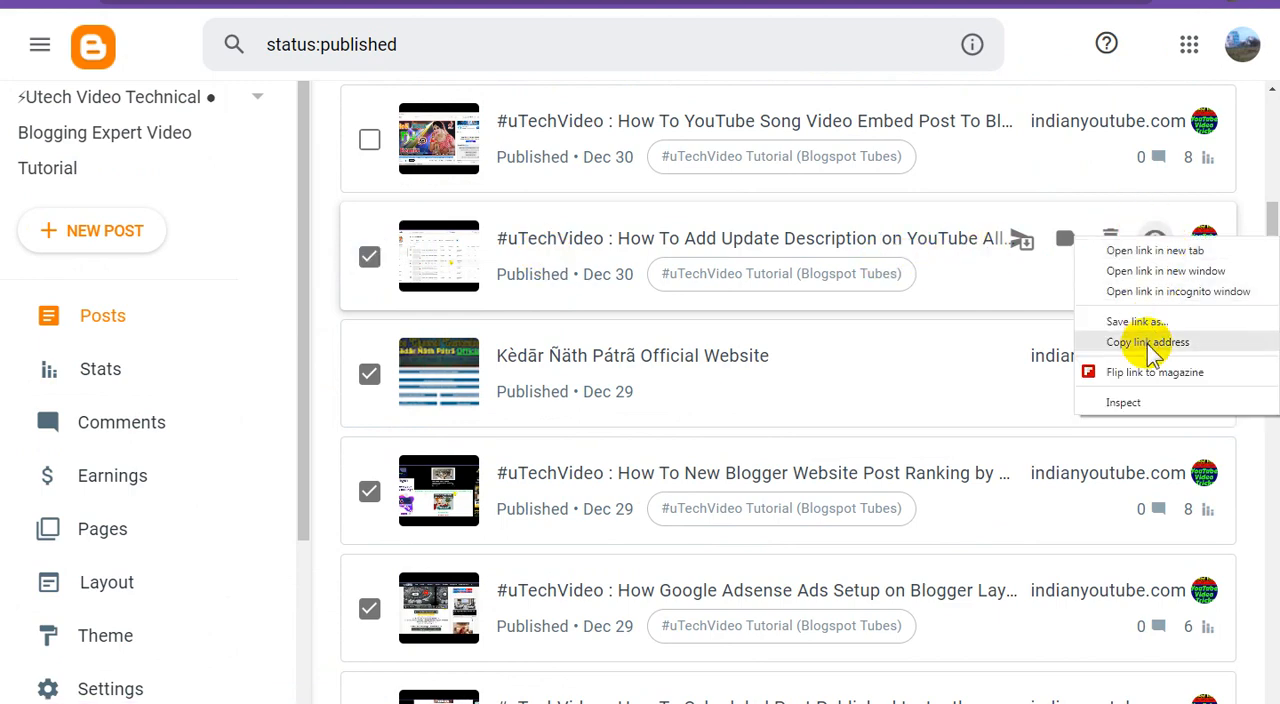
click(1148, 345)
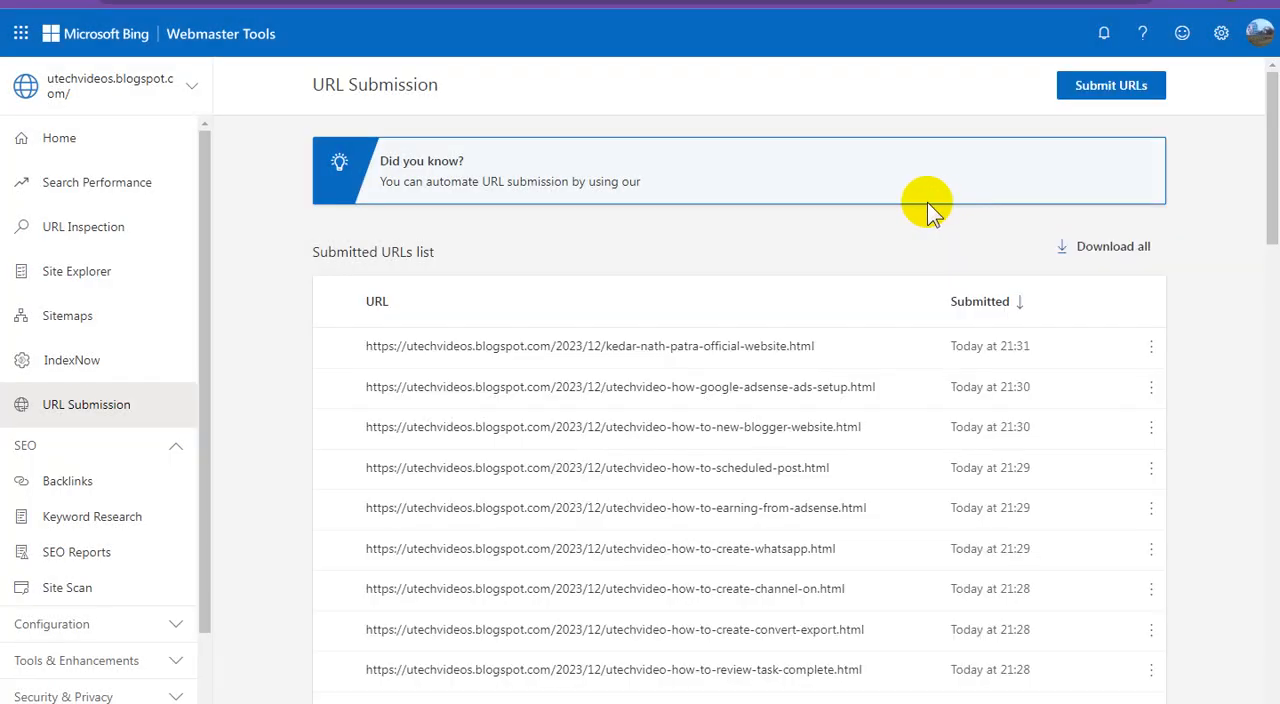
click(1100, 92)
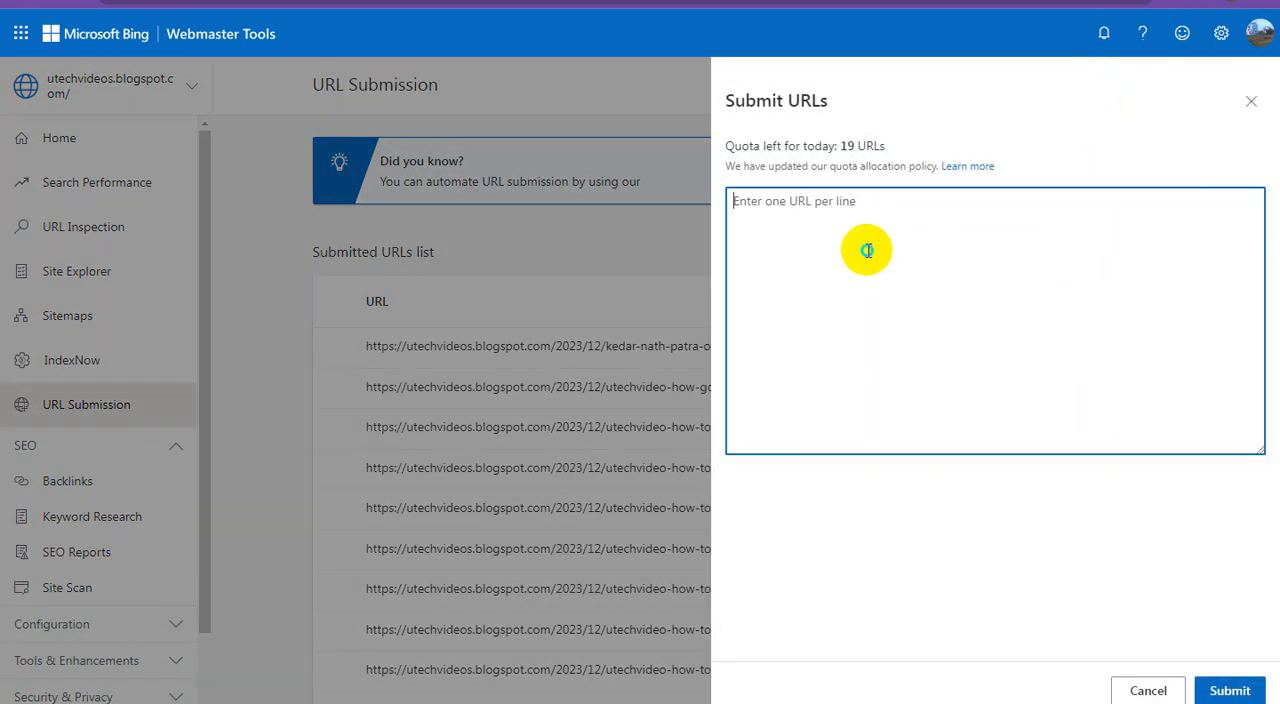
right_click(867, 251)
click(911, 359)
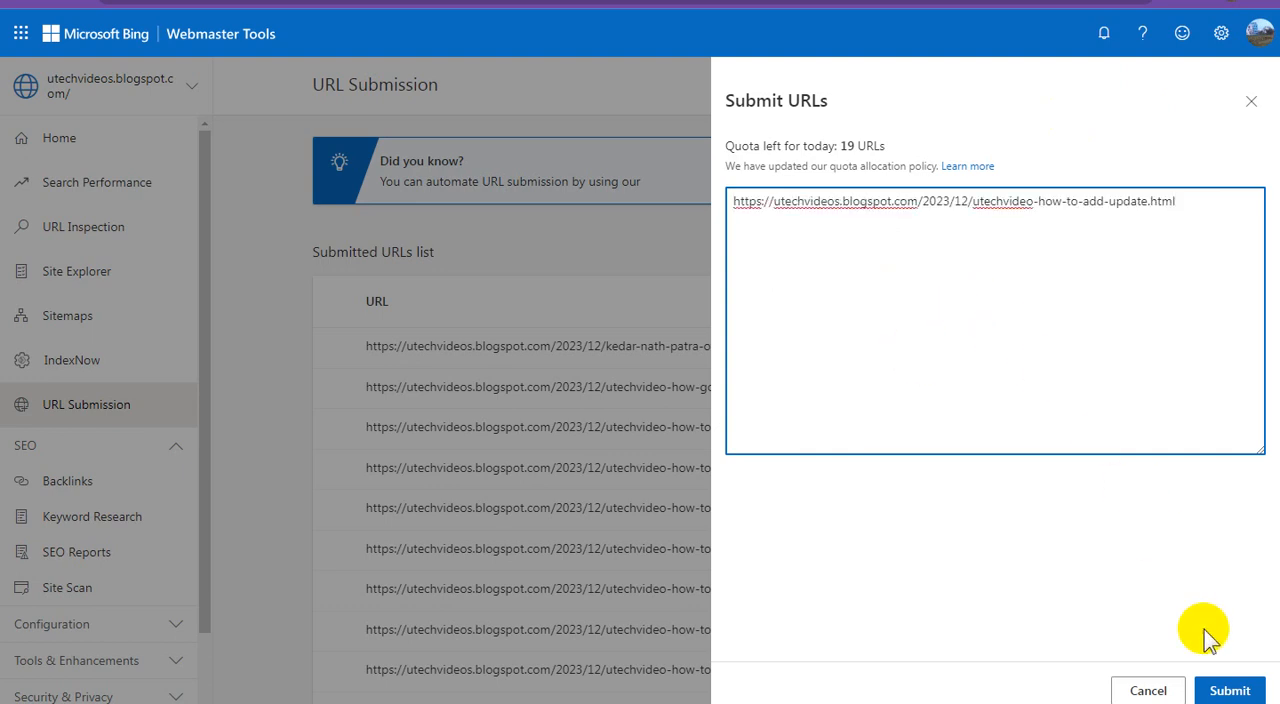
click(1229, 691)
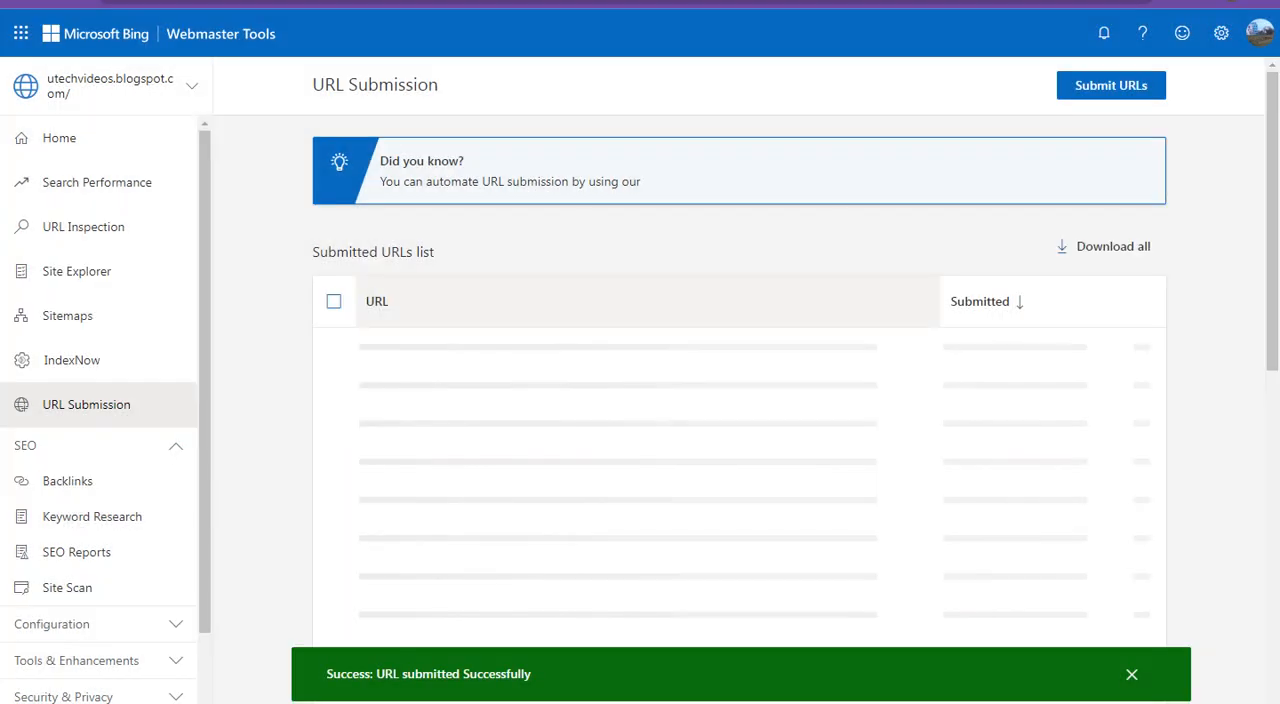
In Blogger, tick the "How To YouTube Song Video Embed Post" post and submit its link in Bing Webmaster Tools
click(405, 2)
click(369, 140)
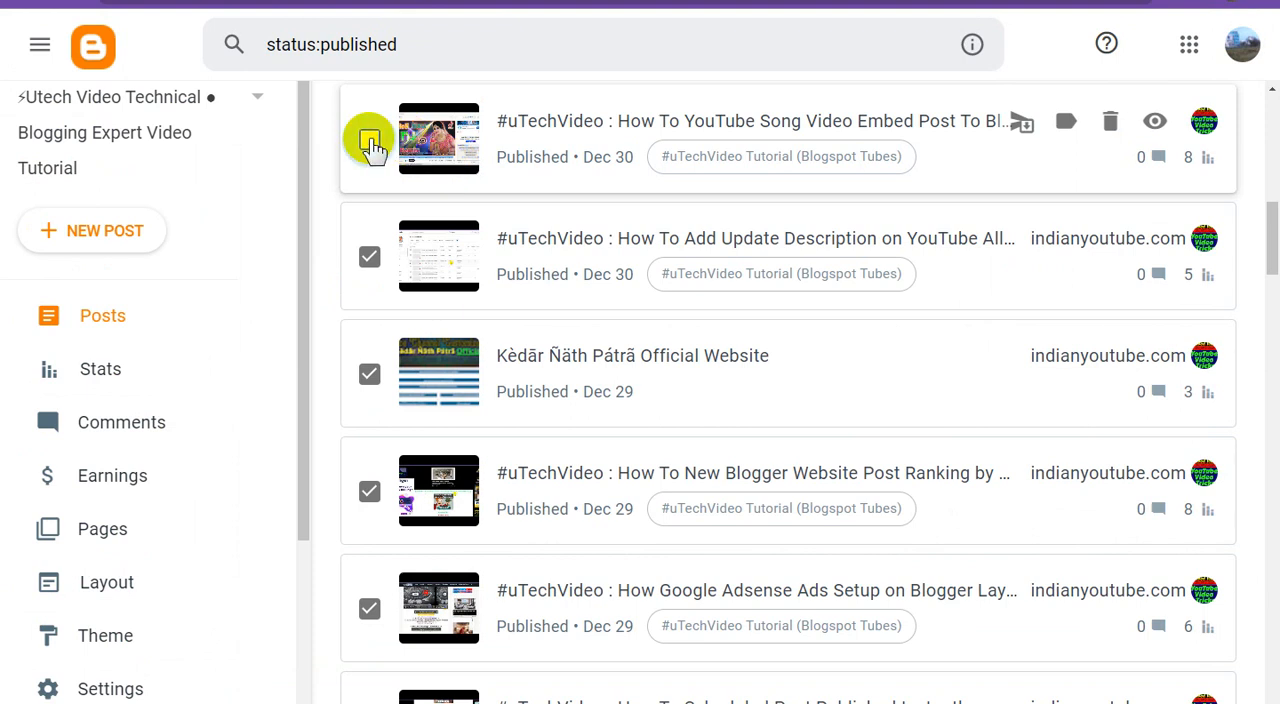
right_click(1155, 128)
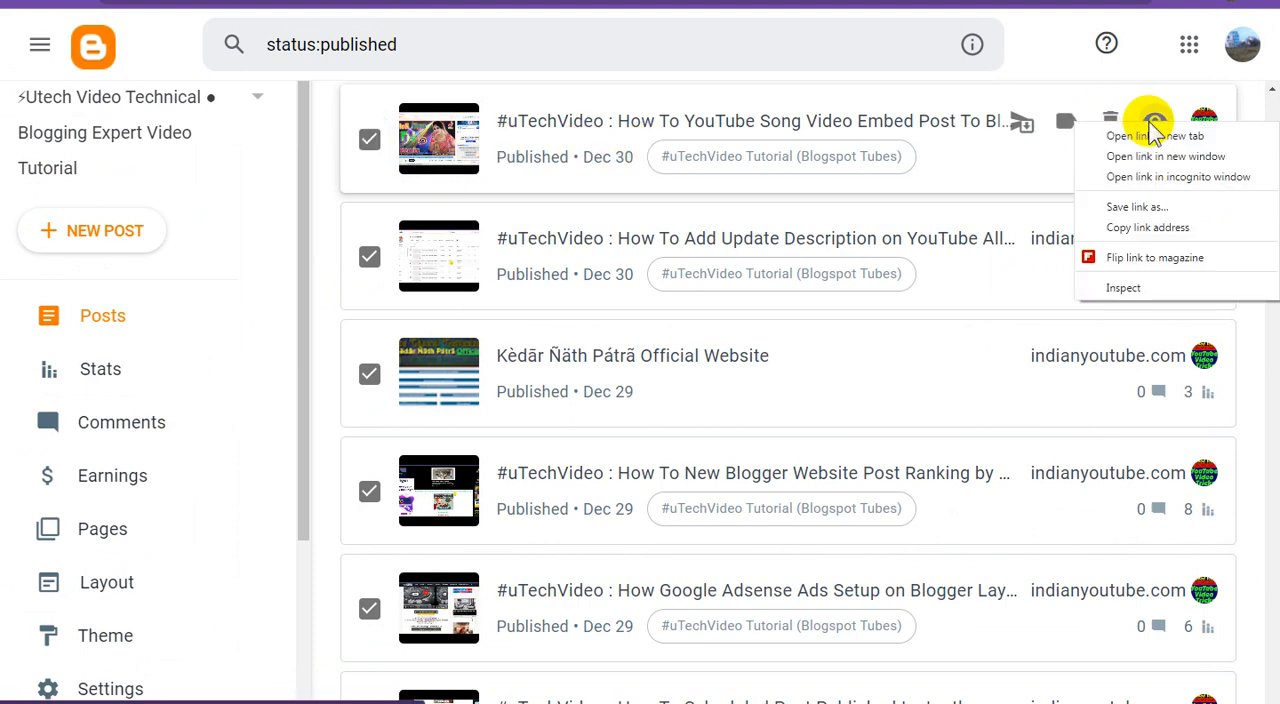
click(1143, 223)
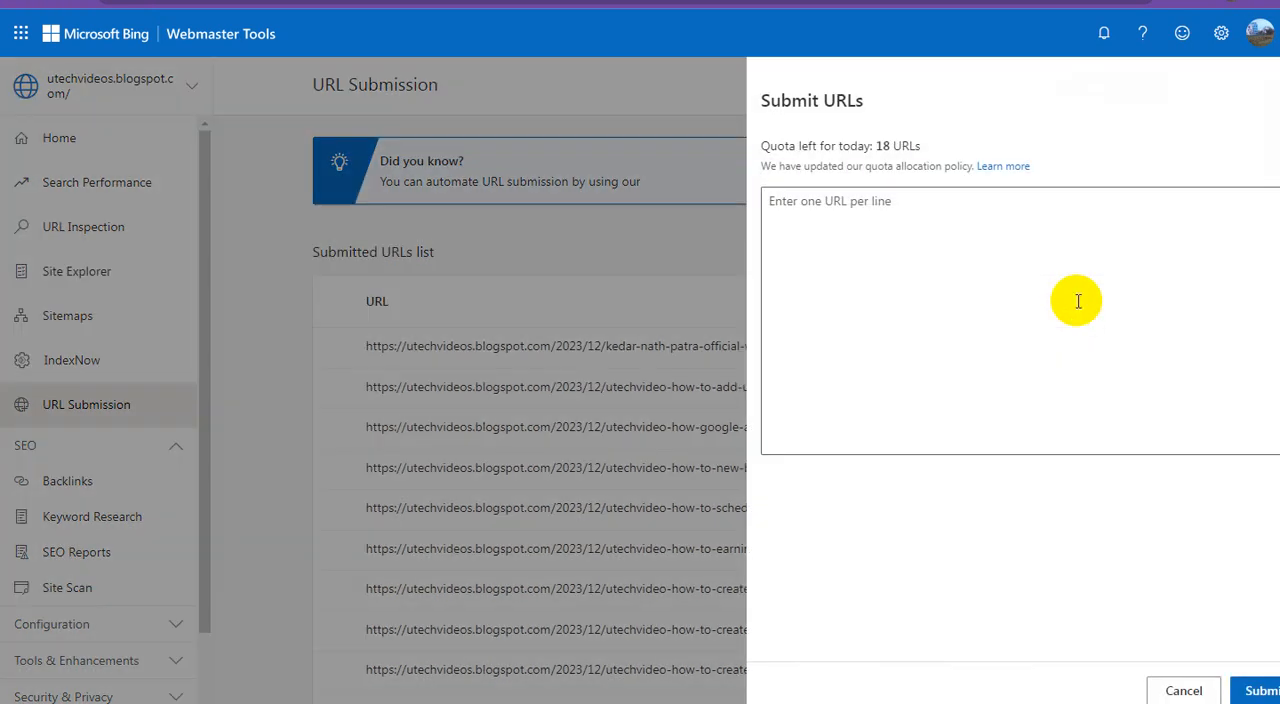
click(1000, 269)
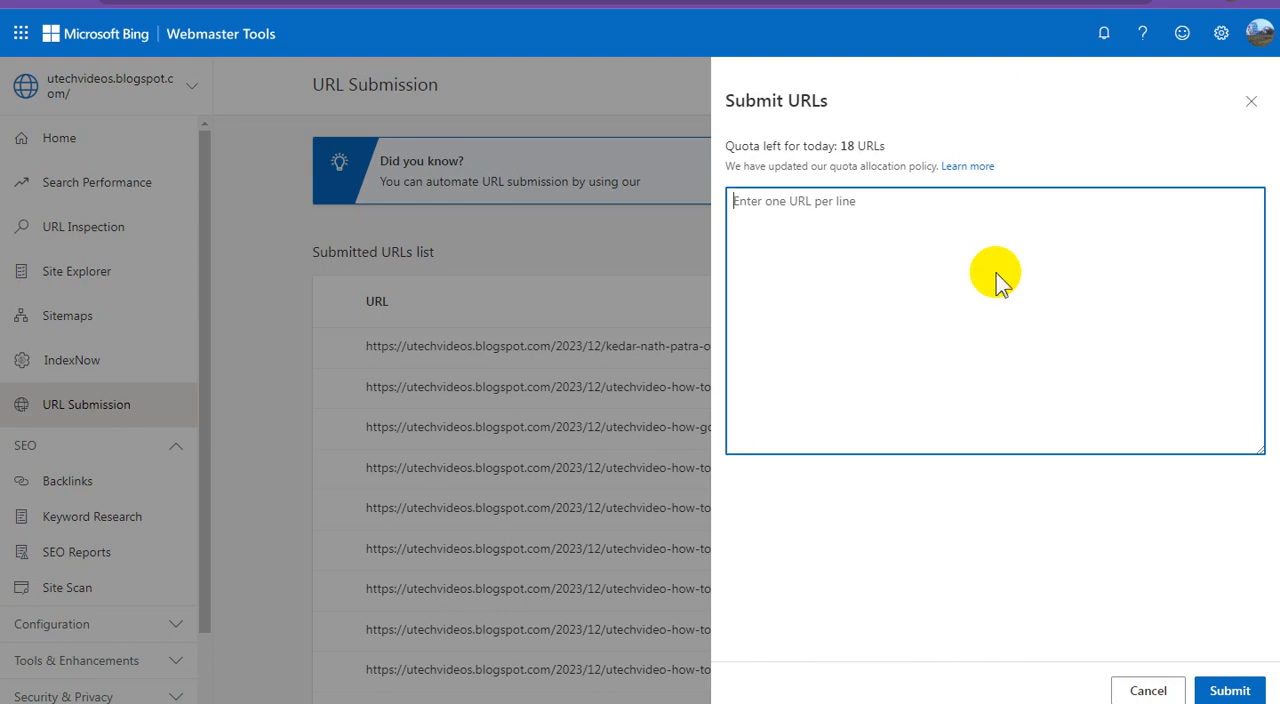
right_click(998, 277)
click(1043, 382)
click(1230, 690)
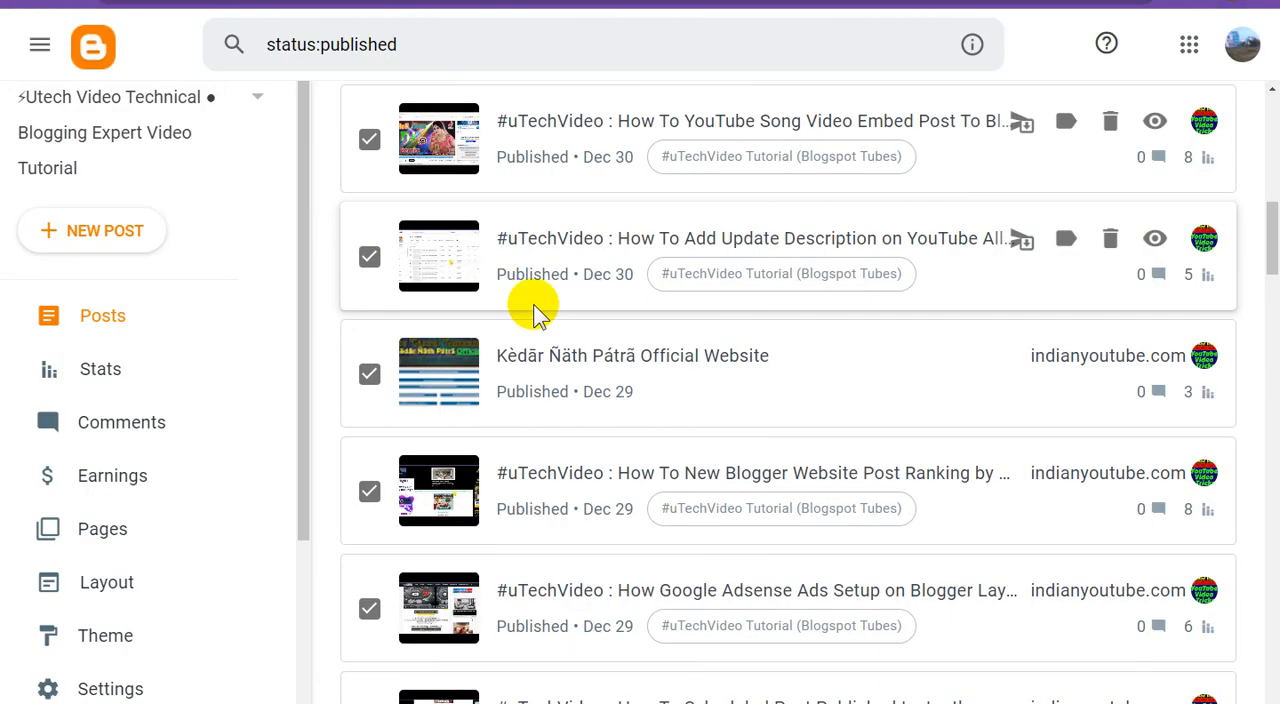
In Blogger, tick the next unticked "How To Quick Share YouTube Video Post Links" post and submit its link in Bing Webmaster Tools
scroll(533, 304, up, 2)
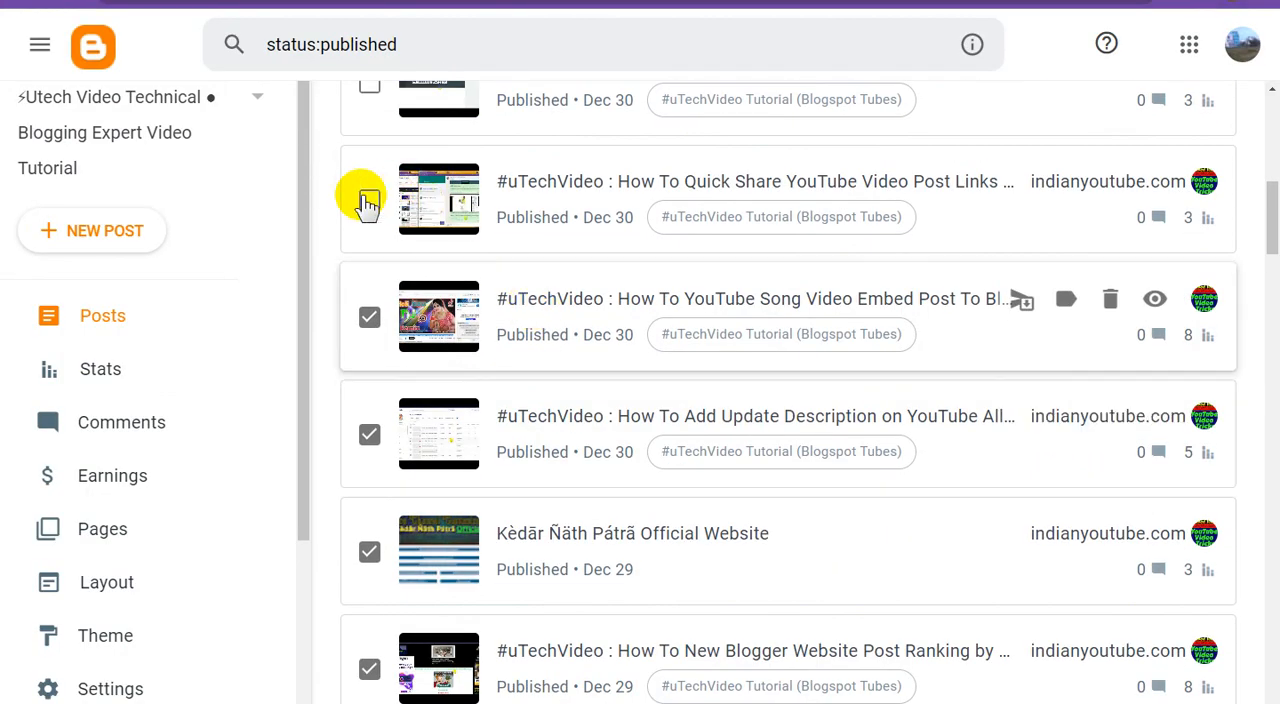
right_click(1154, 180)
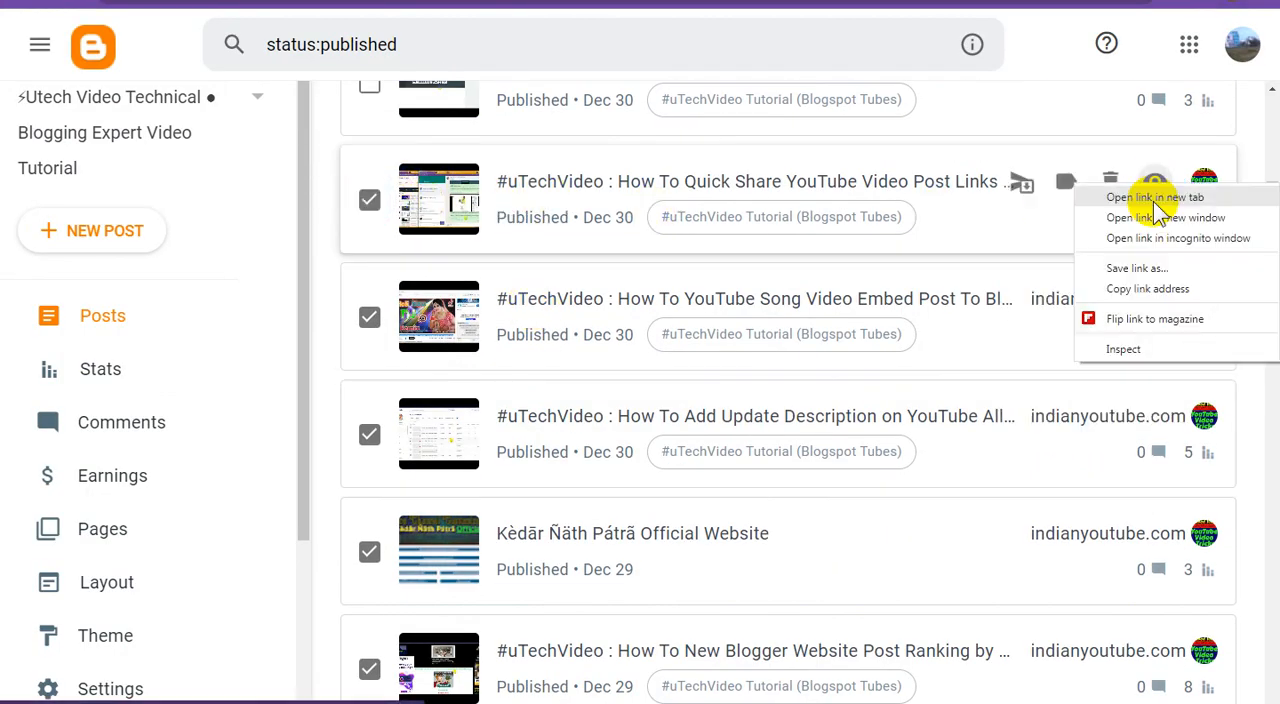
click(1140, 286)
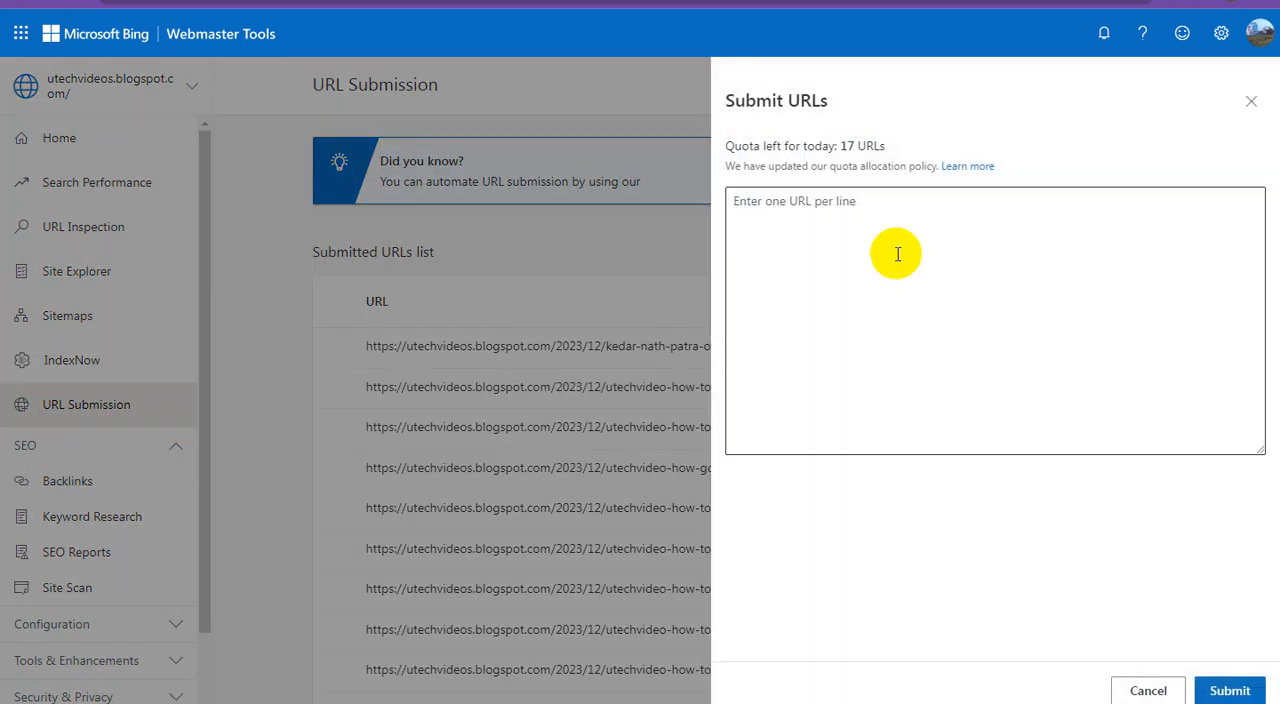
click(898, 254)
right_click(901, 250)
click(951, 321)
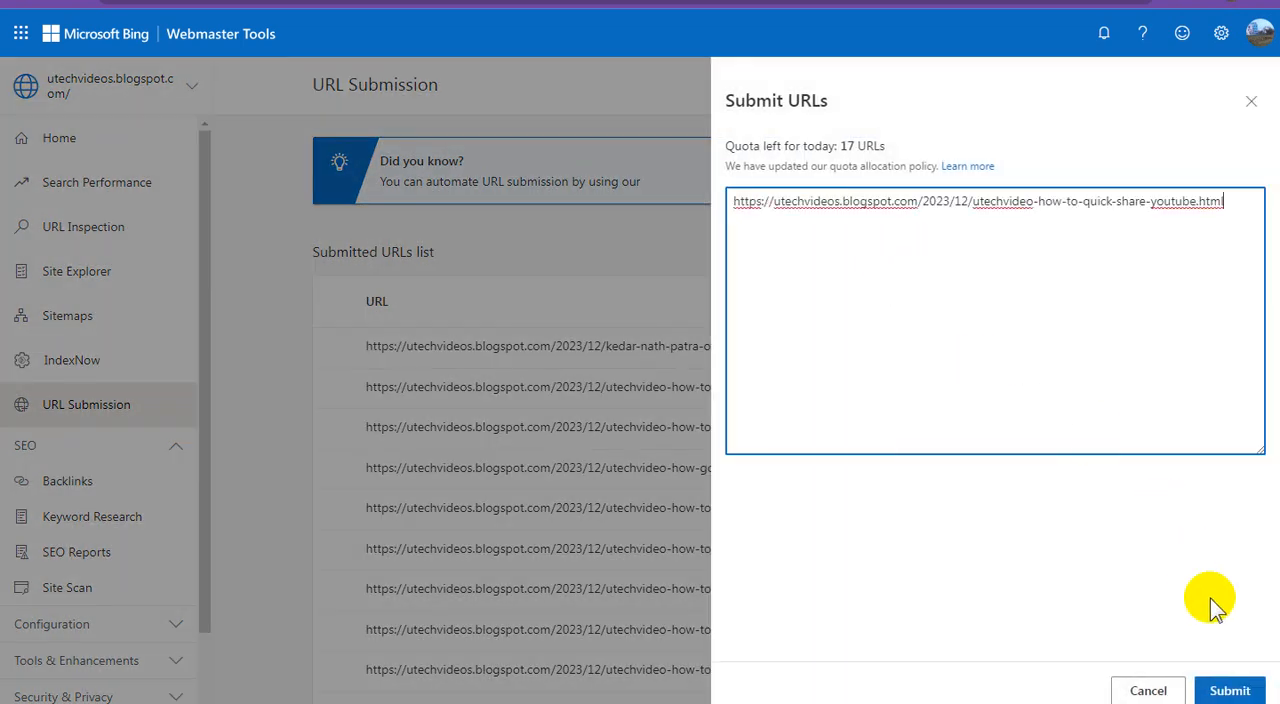
click(1231, 689)
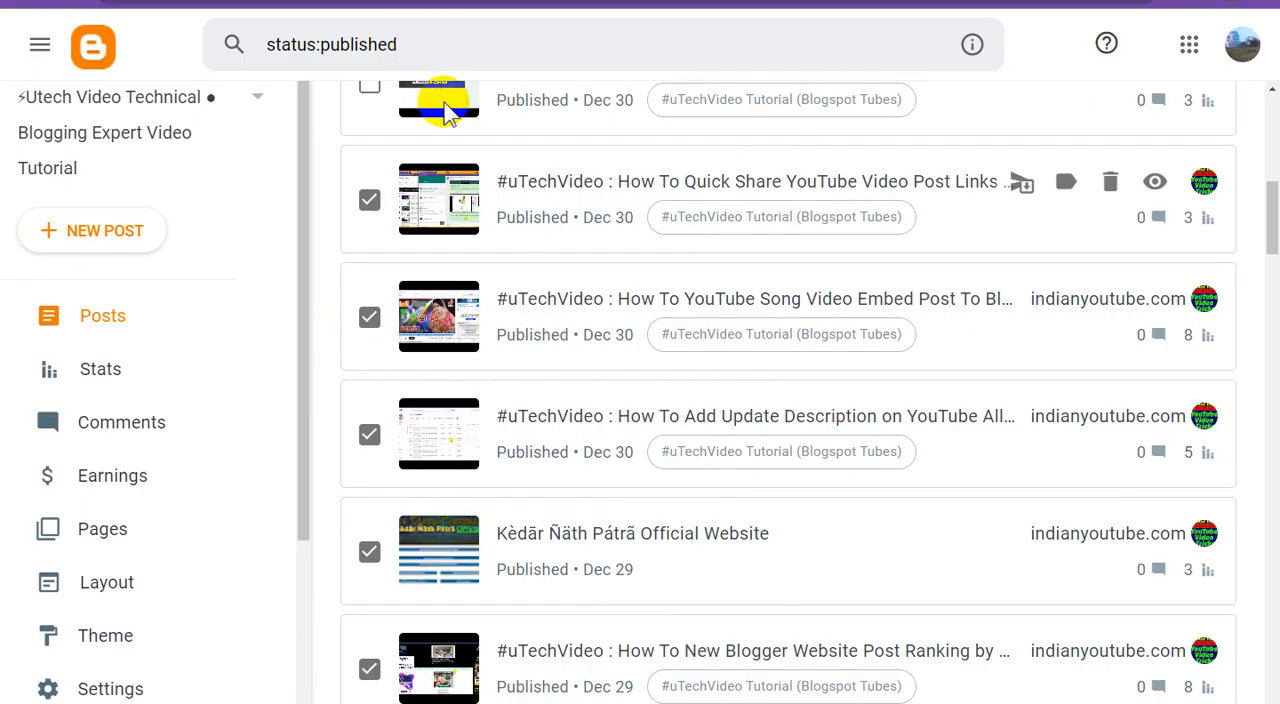
In Blogger, tick the "How To Custom Design a Free Google Site" post and submit its link in Bing Webmaster Tools
scroll(591, 292, up, 2)
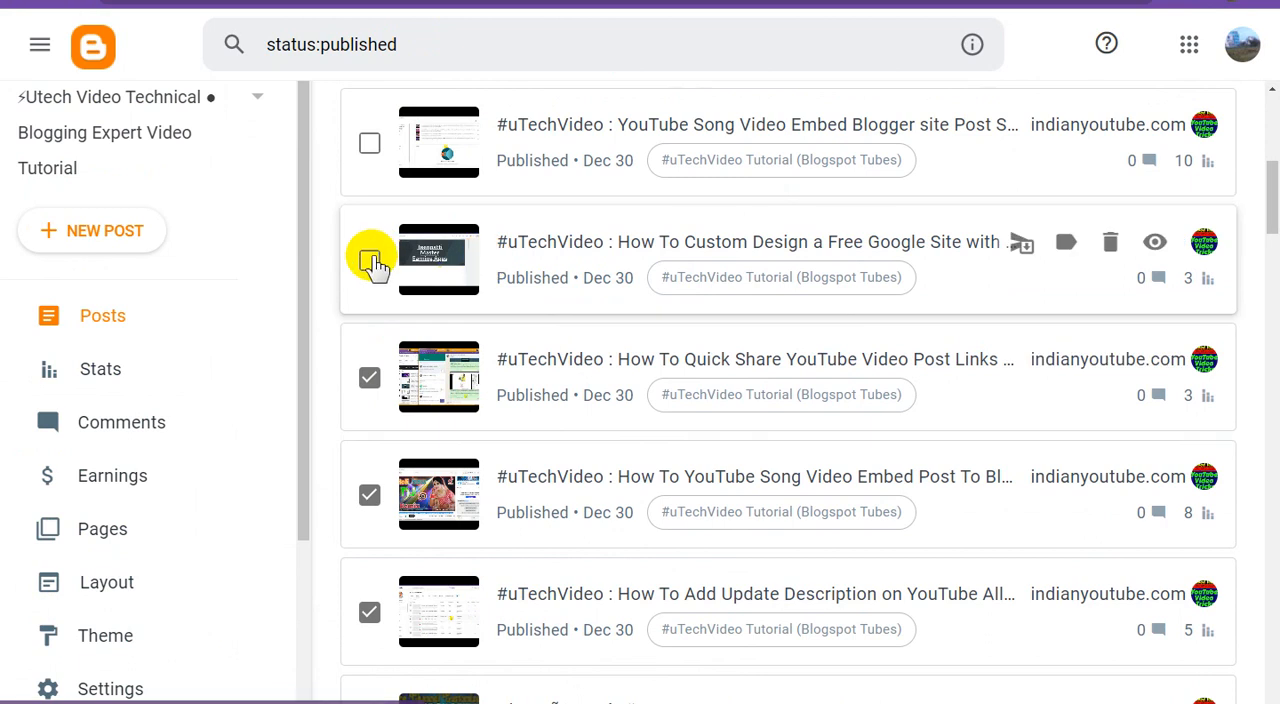
click(370, 260)
right_click(1155, 244)
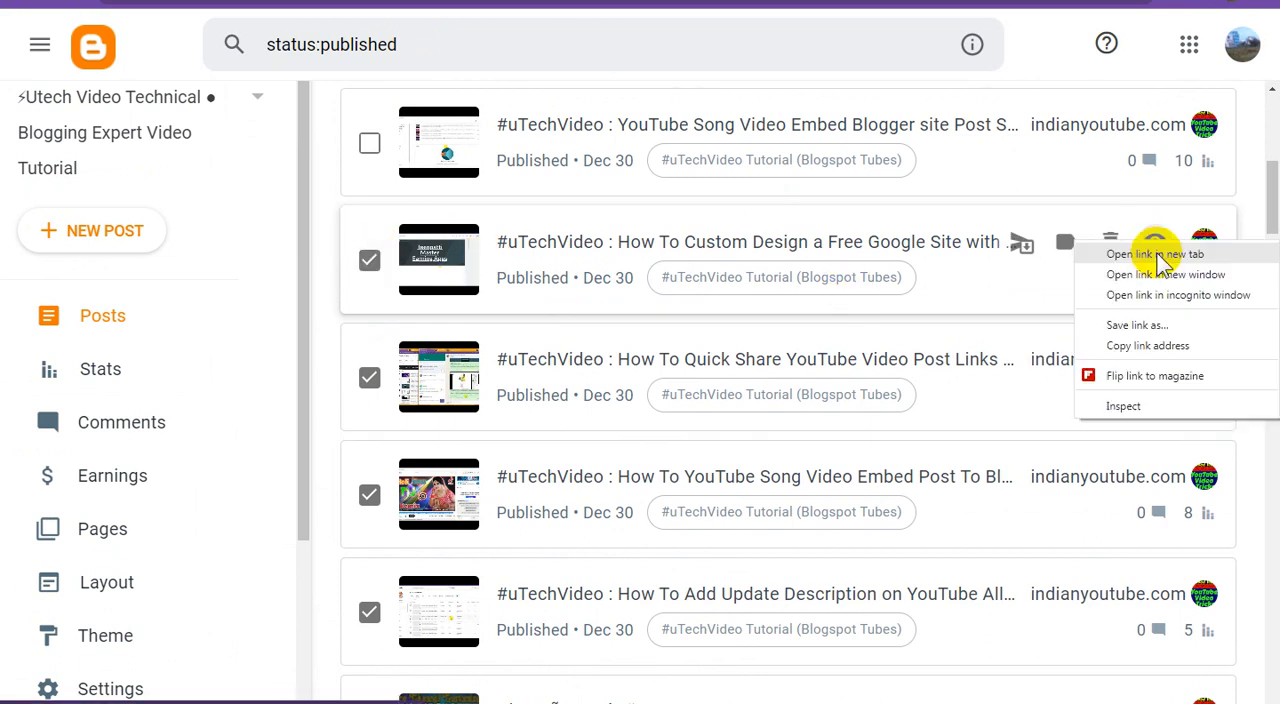
click(1147, 345)
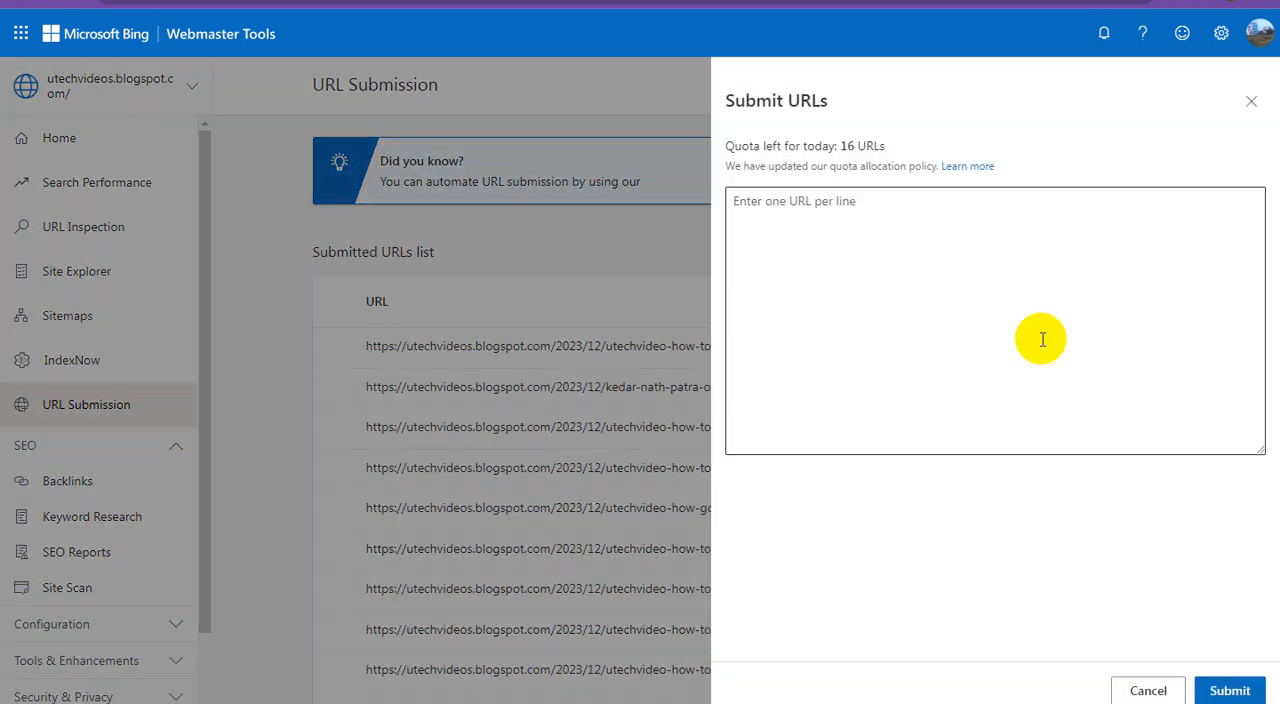
right_click(943, 302)
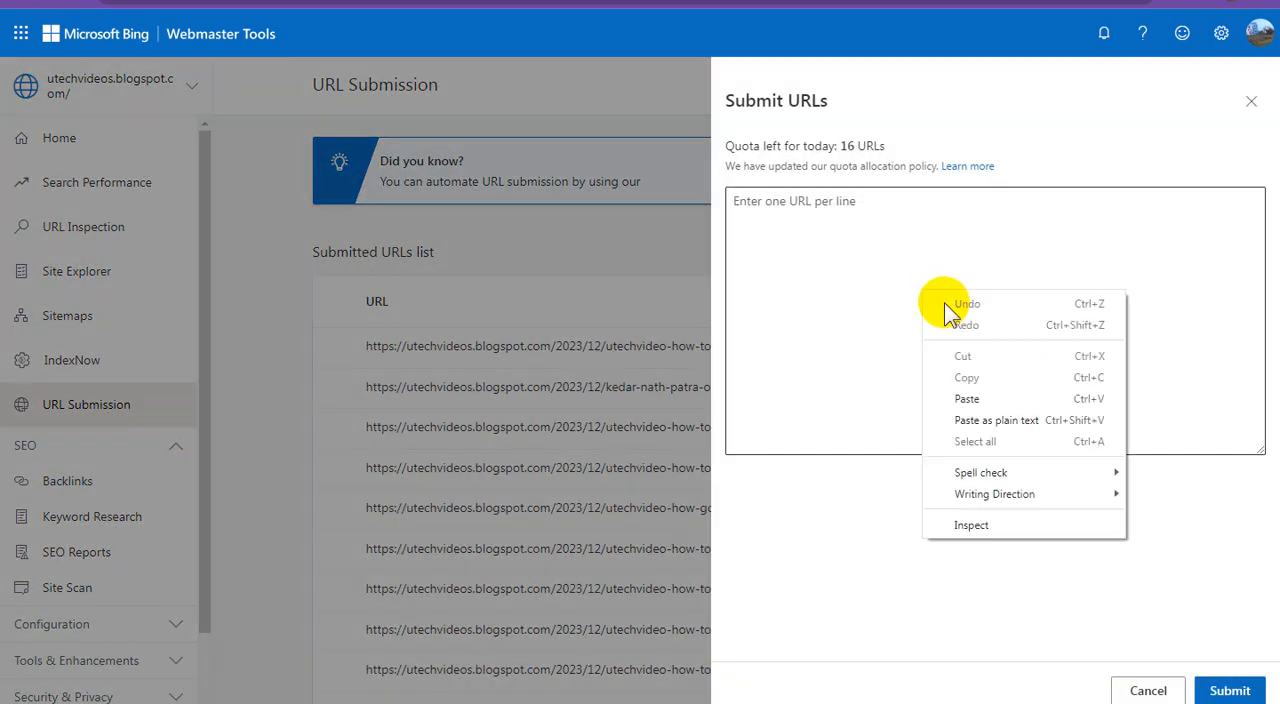
click(967, 398)
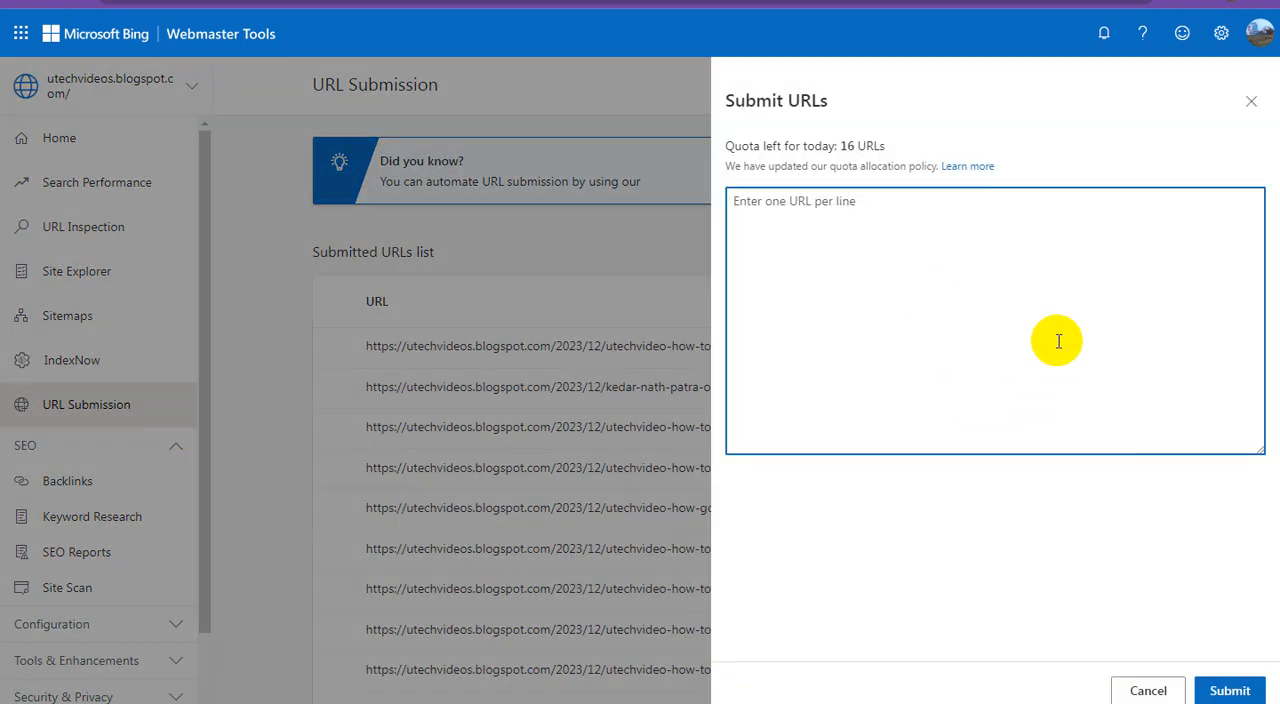
click(1232, 686)
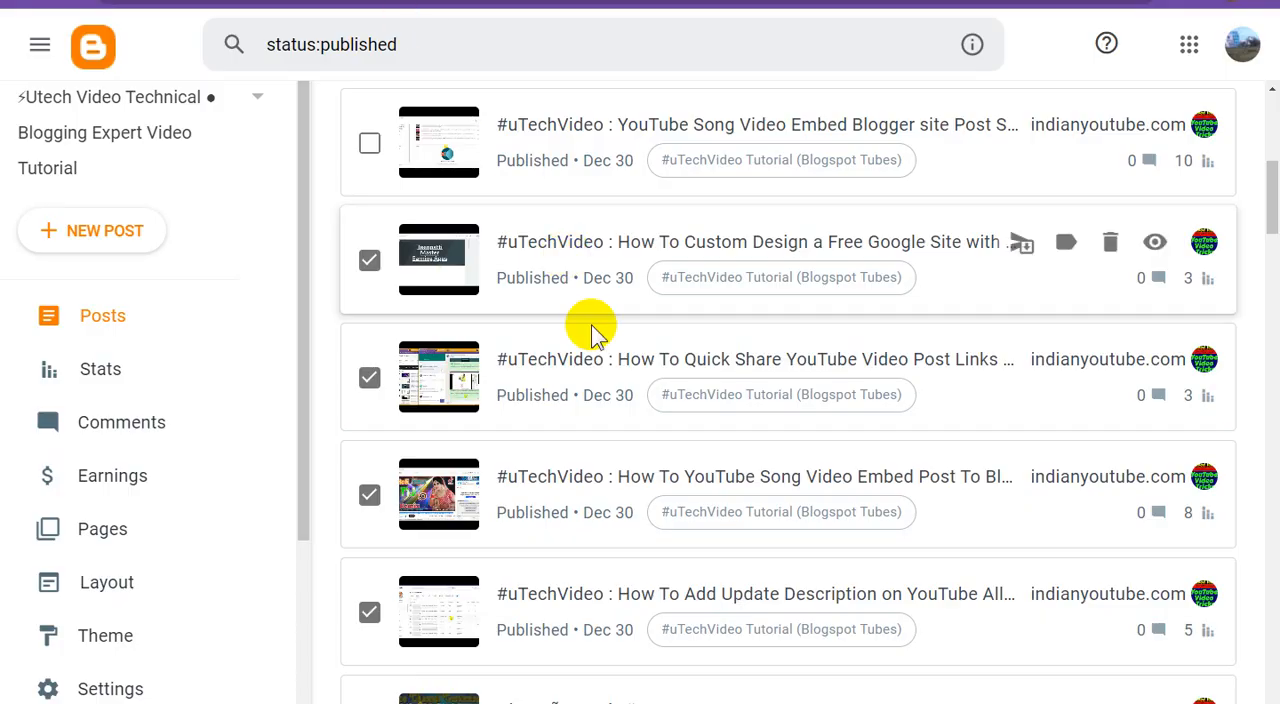
In Blogger, tick the "YouTube Song Video Embed Blogger site Post" post and submit its link in Bing Webmaster Tools
scroll(591, 330, up, 1)
click(370, 233)
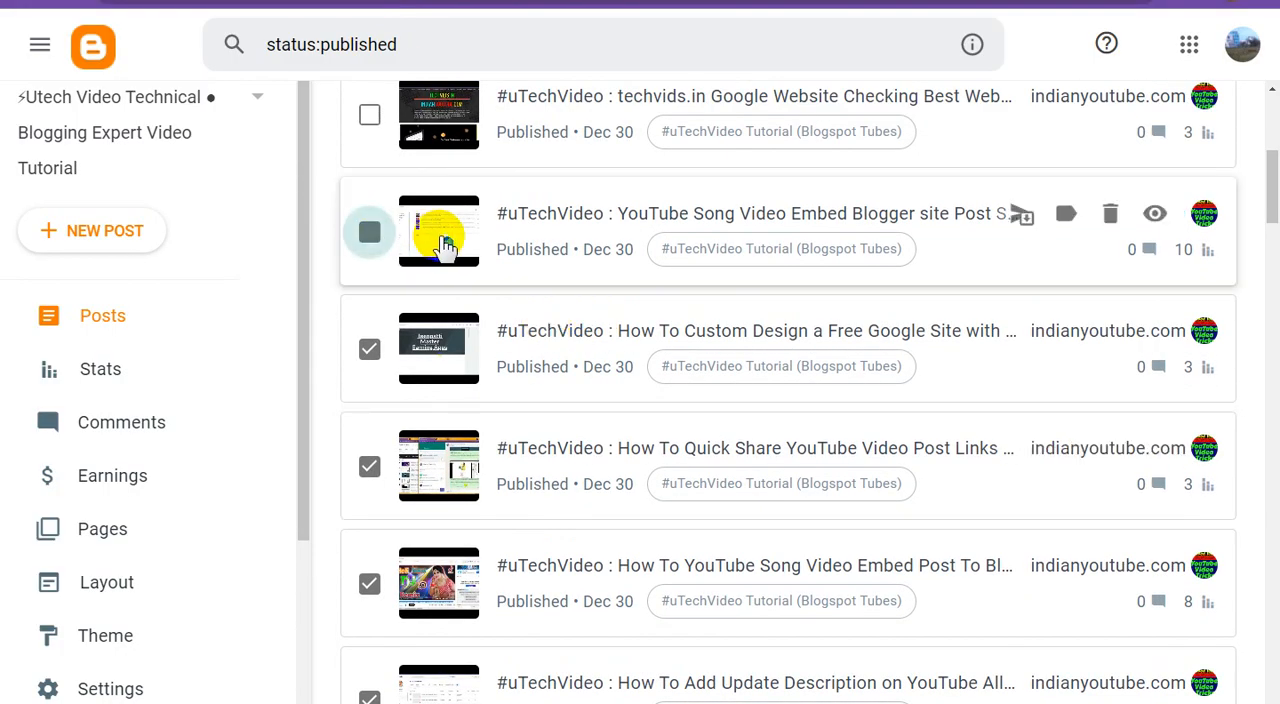
right_click(1155, 218)
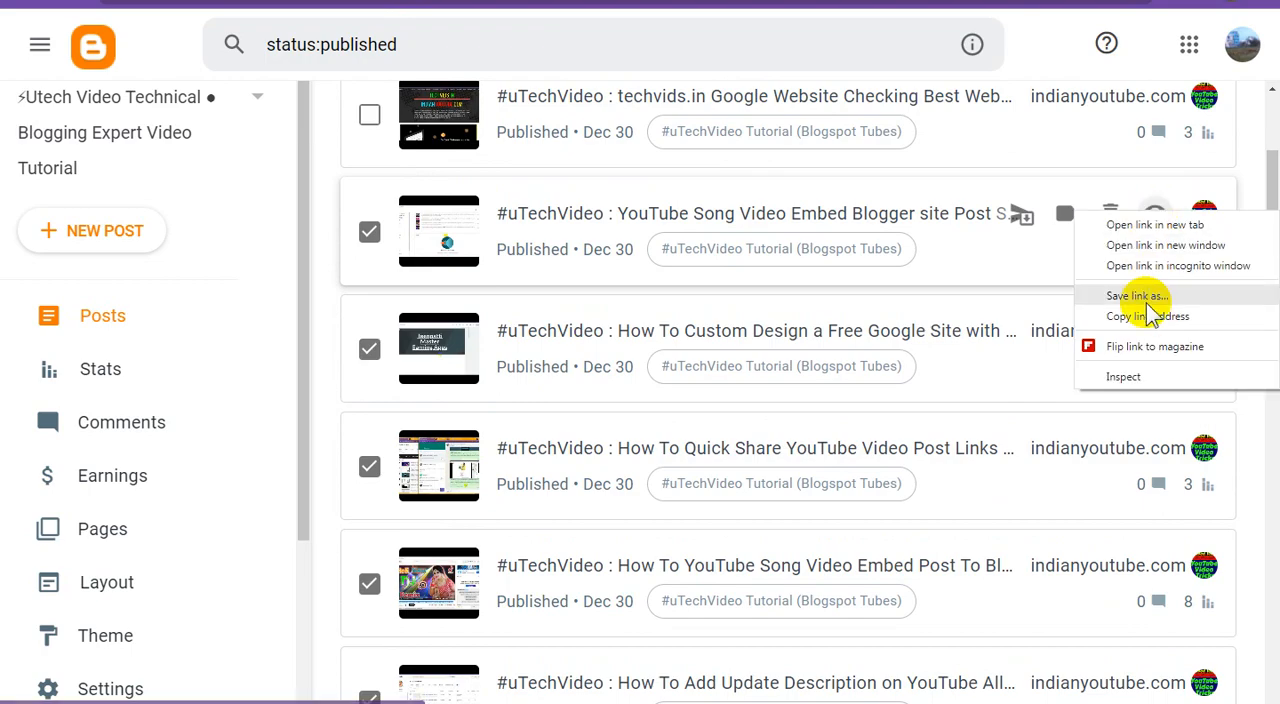
click(1143, 314)
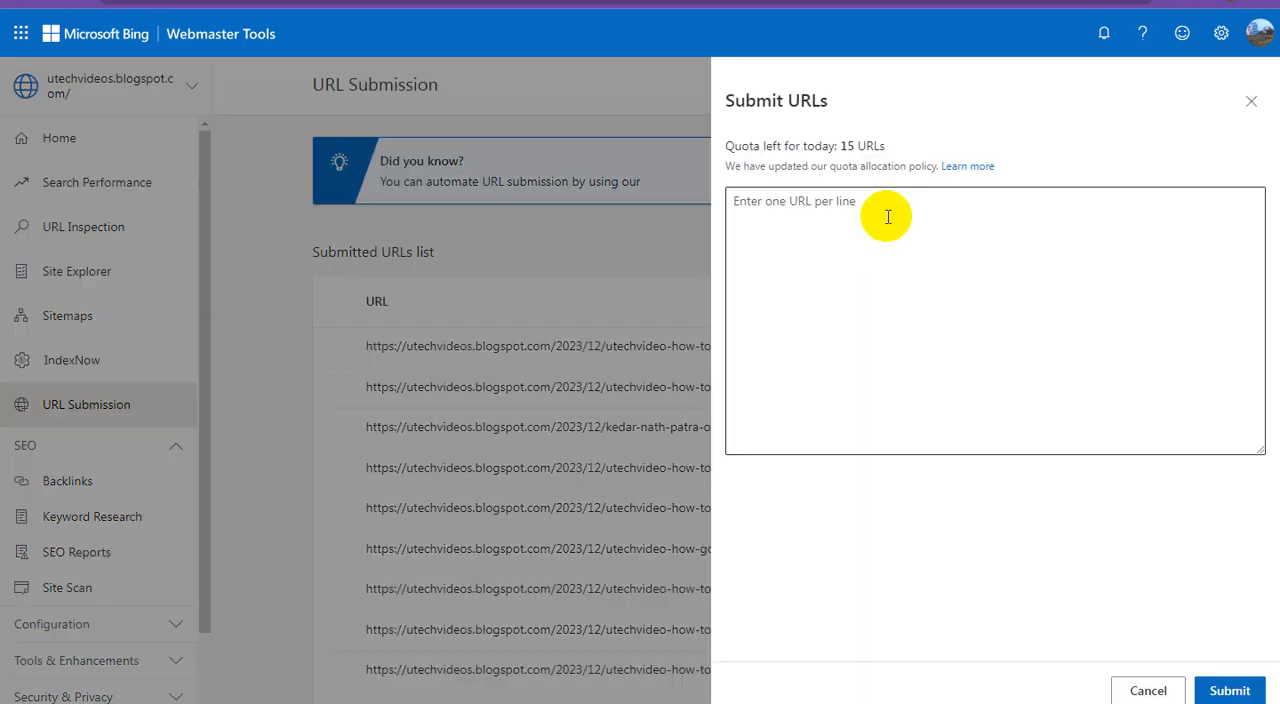
click(890, 226)
right_click(895, 228)
click(942, 338)
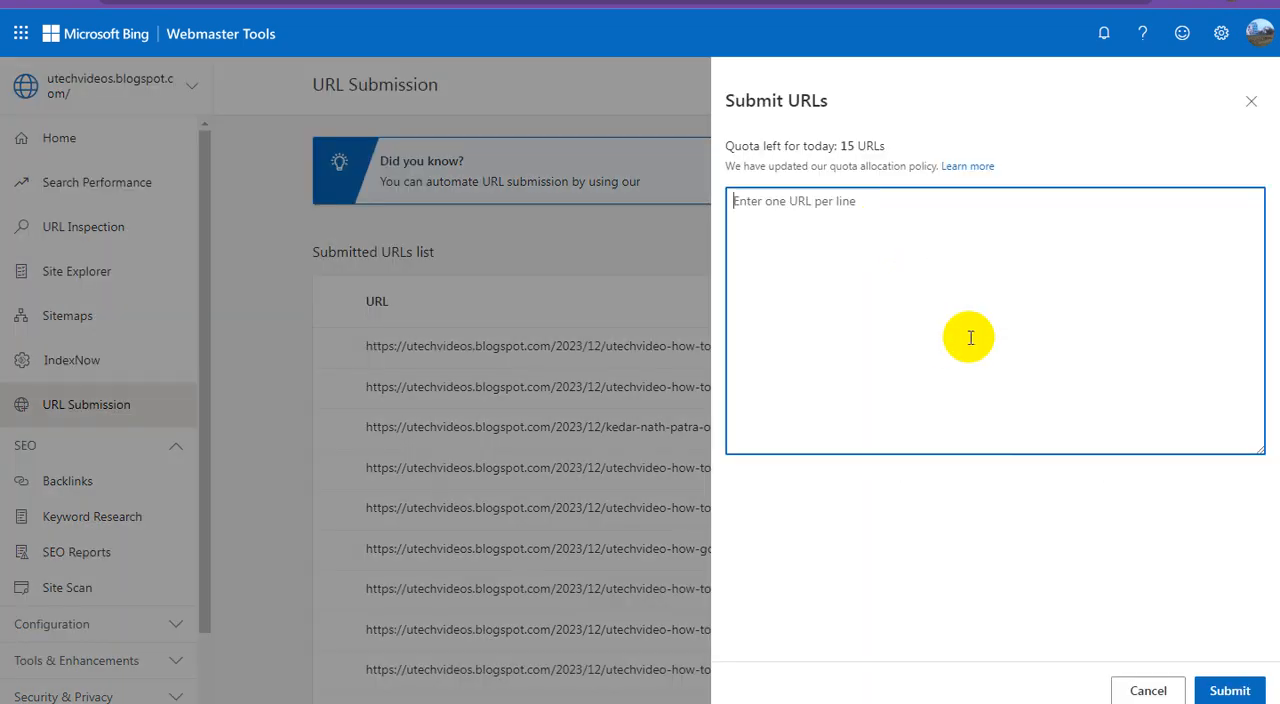
click(1229, 690)
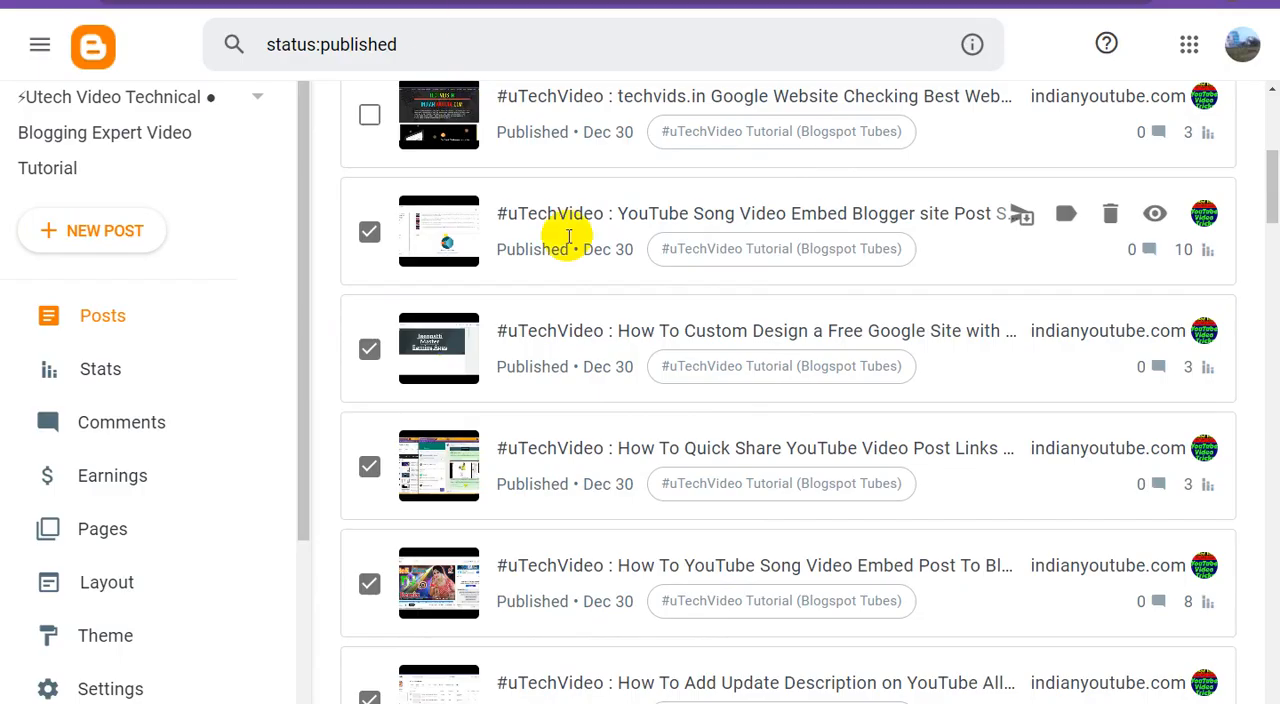
In Blogger, tick the "techvids.in Google Website Checking" post and submit its link in Bing Webmaster Tools
scroll(566, 234, up, 2)
click(368, 291)
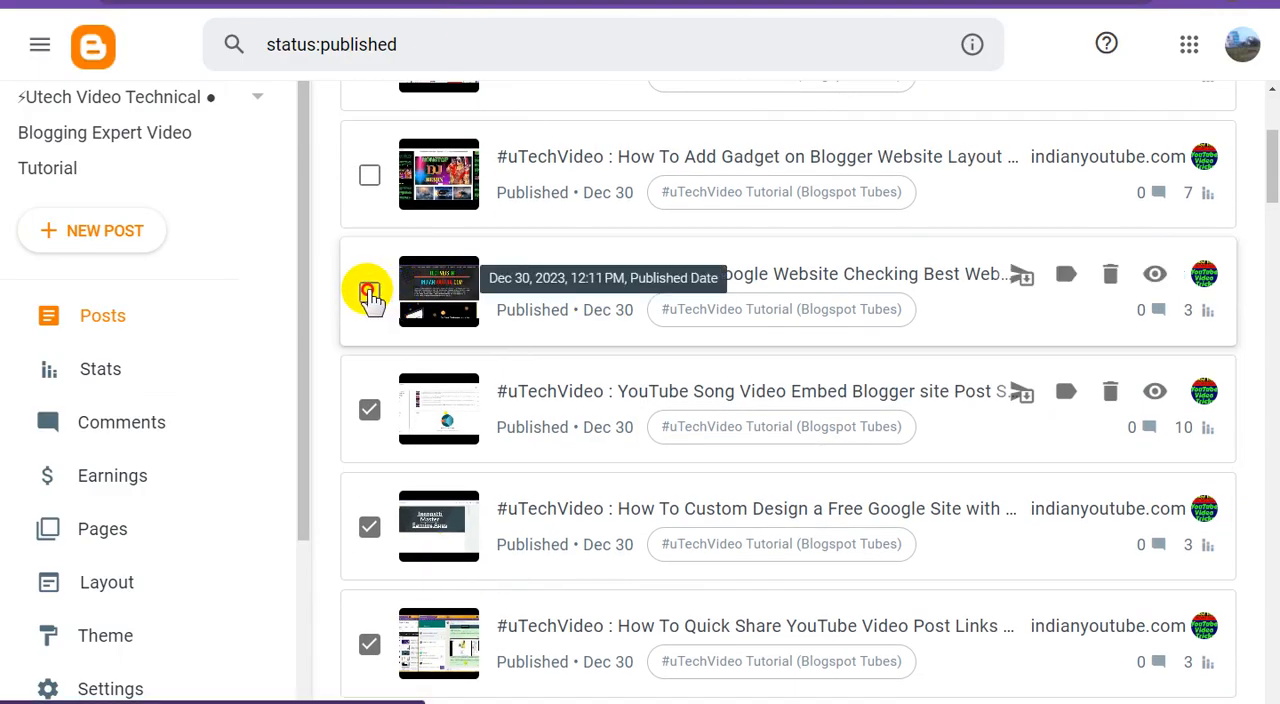
right_click(1157, 282)
click(1143, 375)
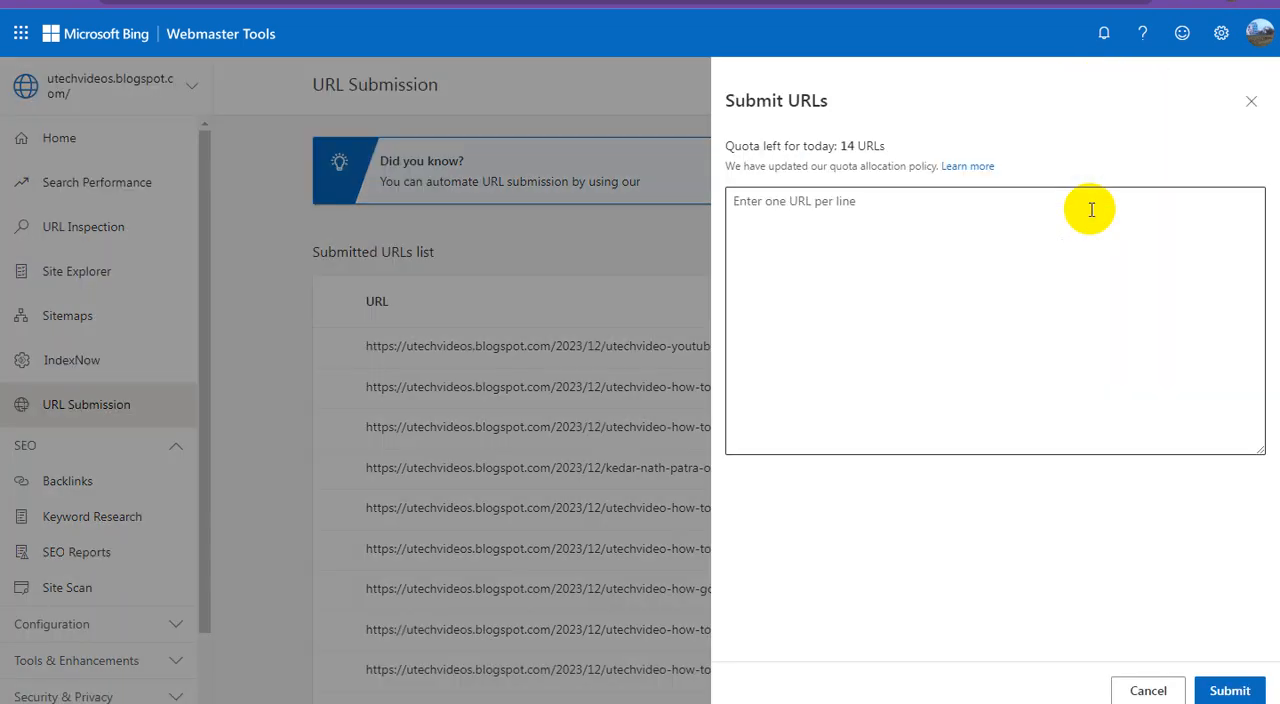
click(953, 241)
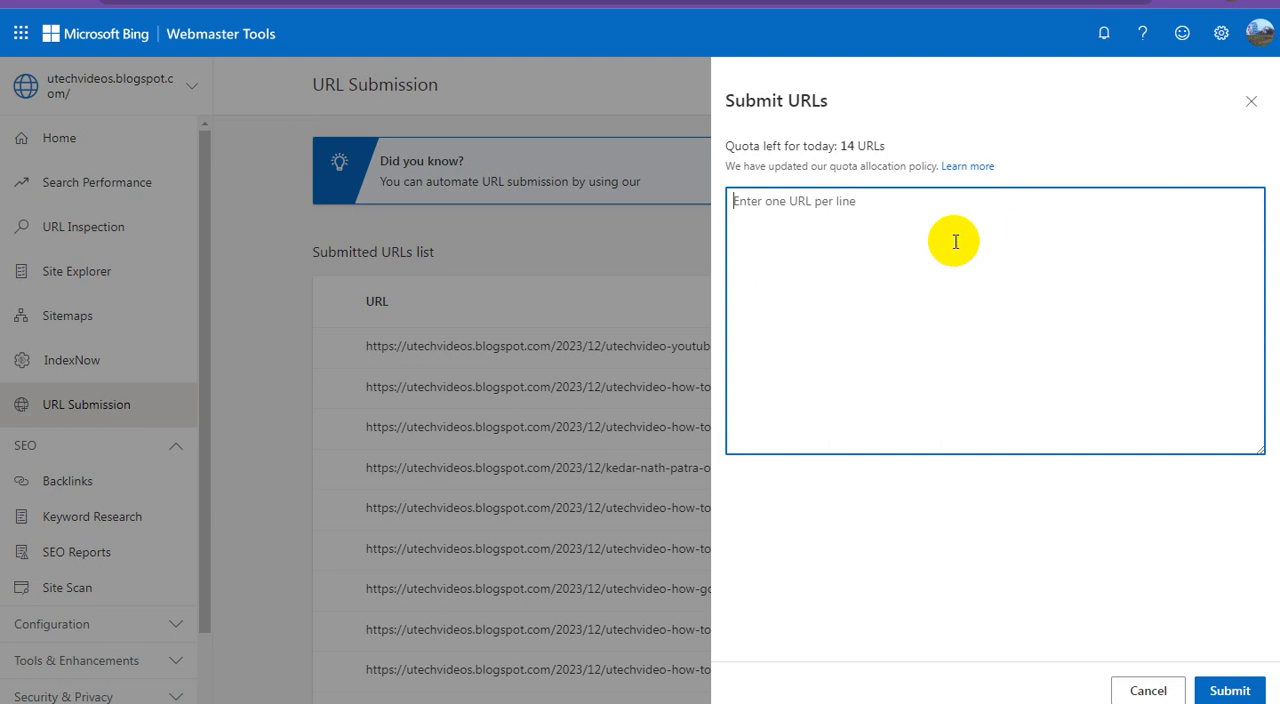
right_click(955, 241)
click(928, 346)
click(1220, 690)
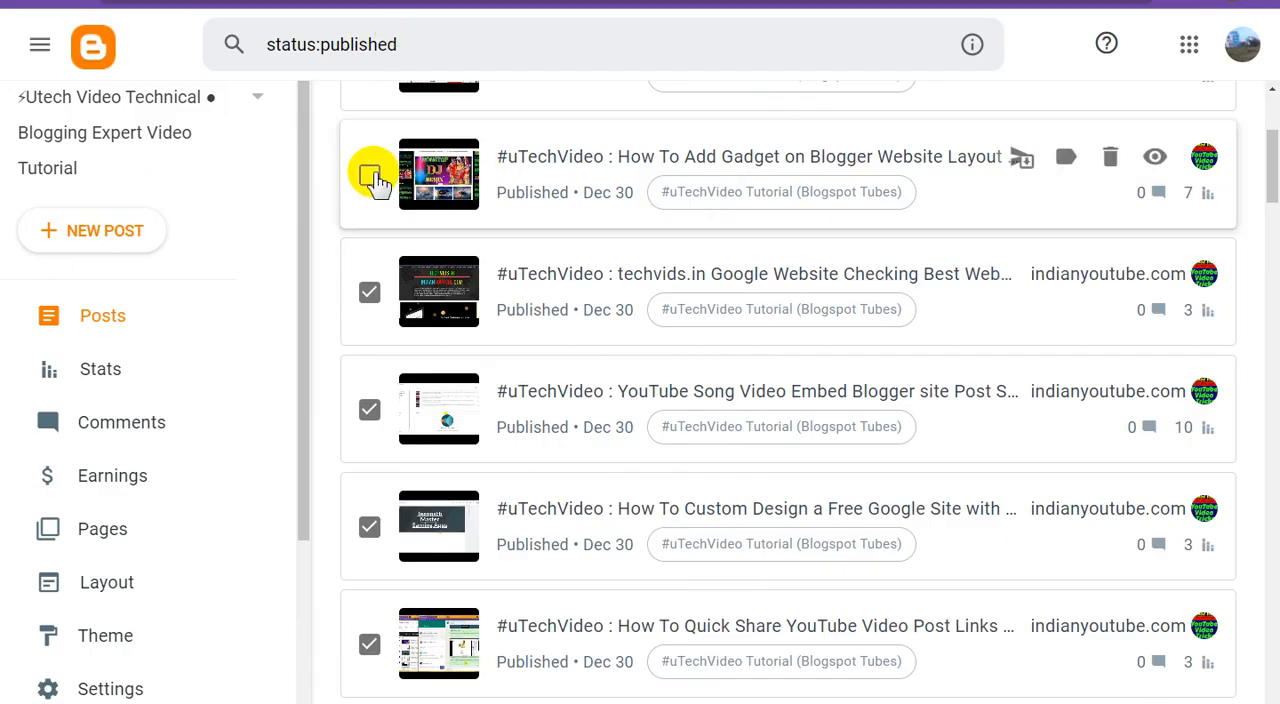
In Blogger, tick the "How To Add Gadget on Blogger Website Layout" post and submit its link in Bing Webmaster Tools
click(370, 177)
right_click(1155, 157)
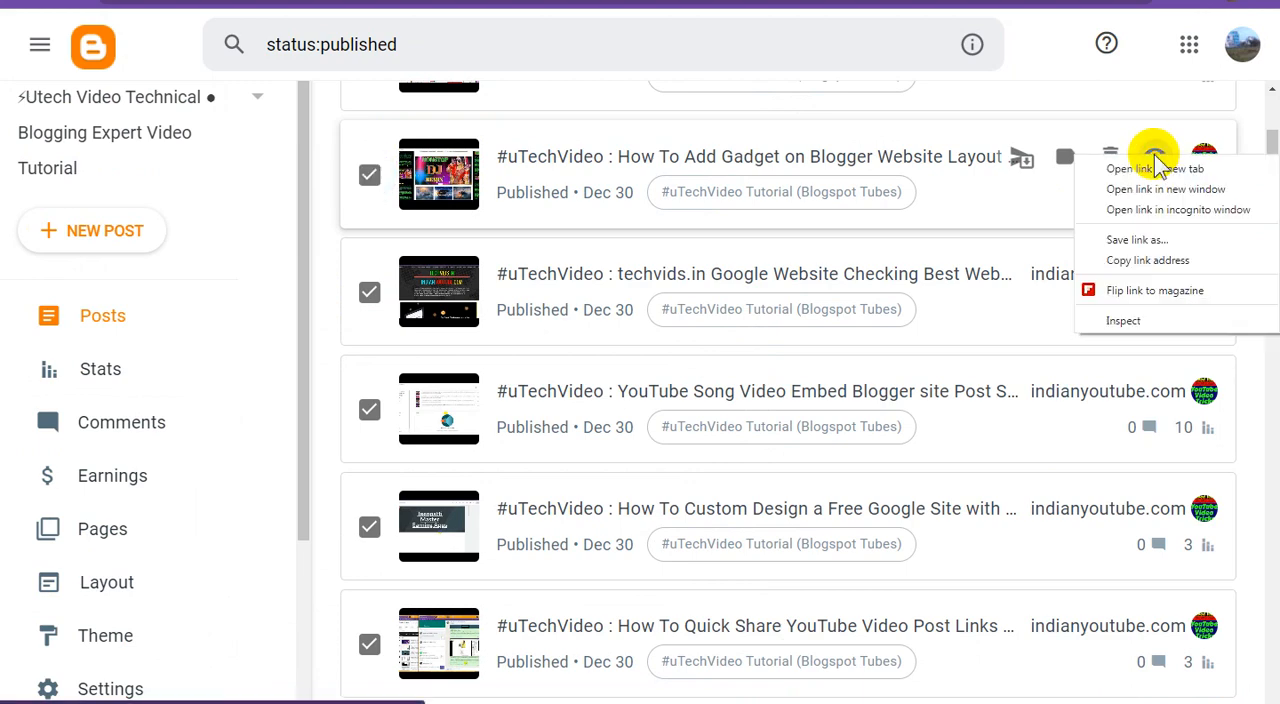
click(1140, 260)
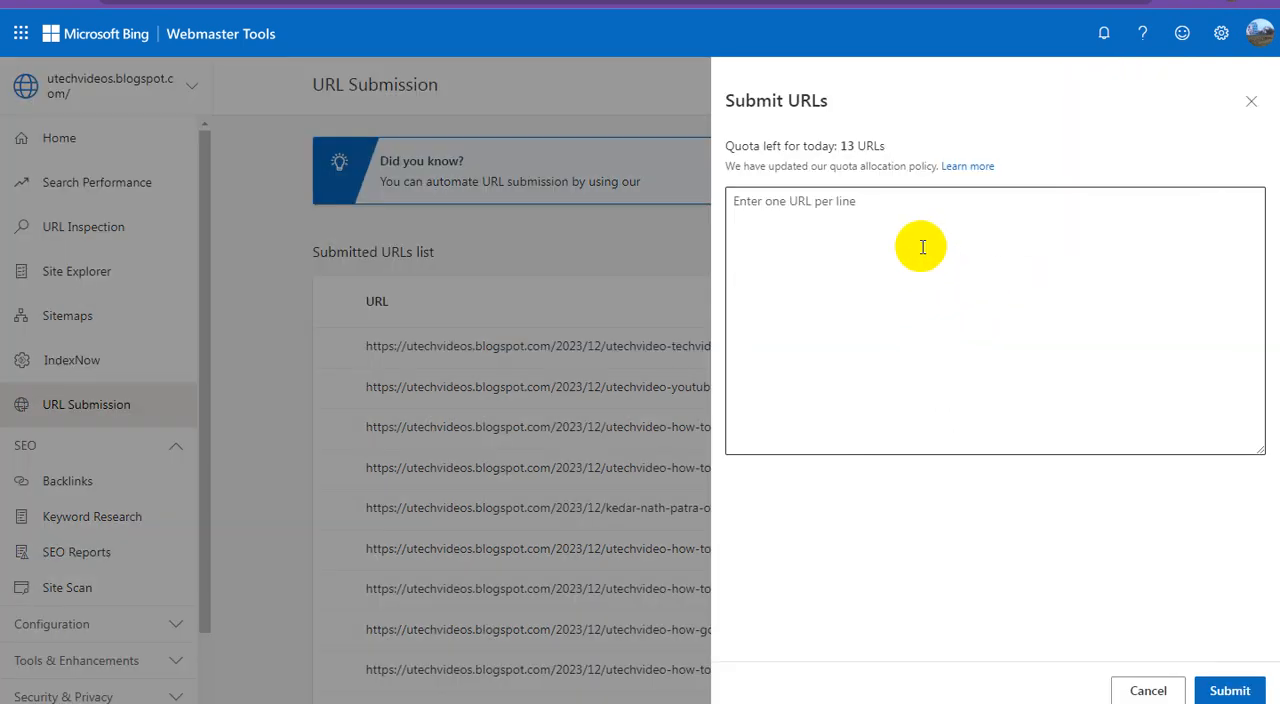
right_click(923, 247)
click(900, 353)
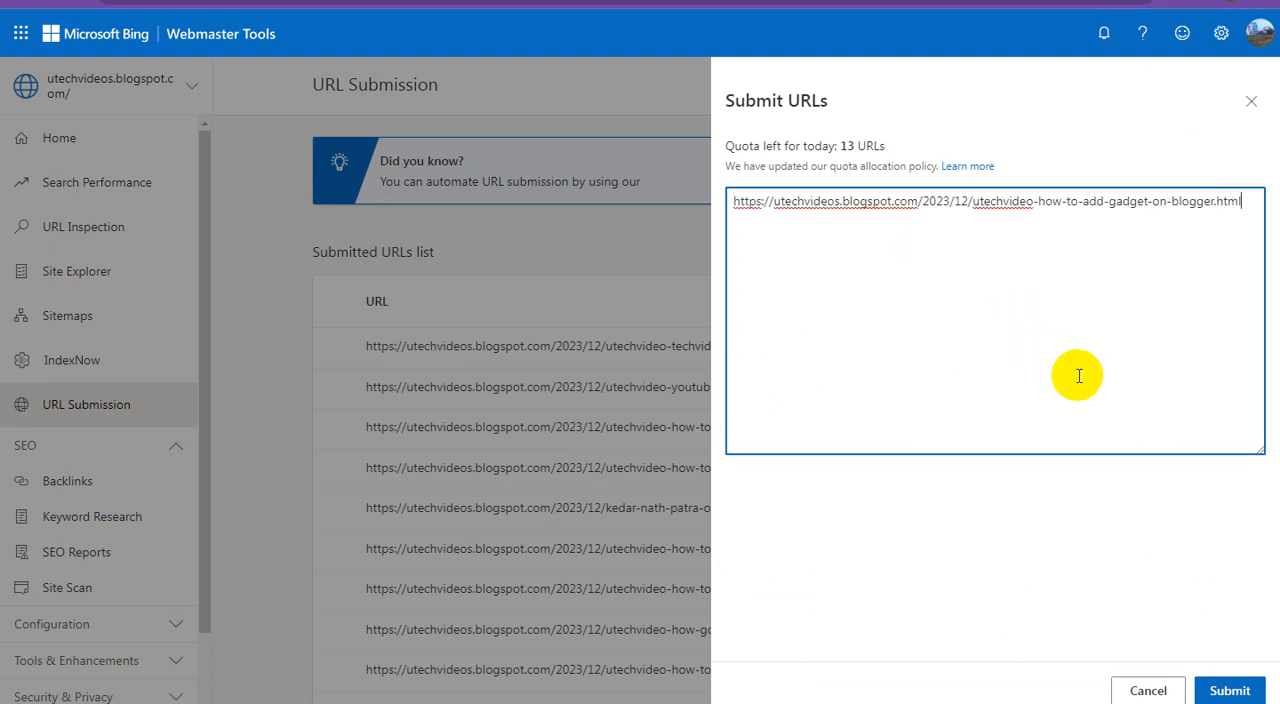
click(1225, 692)
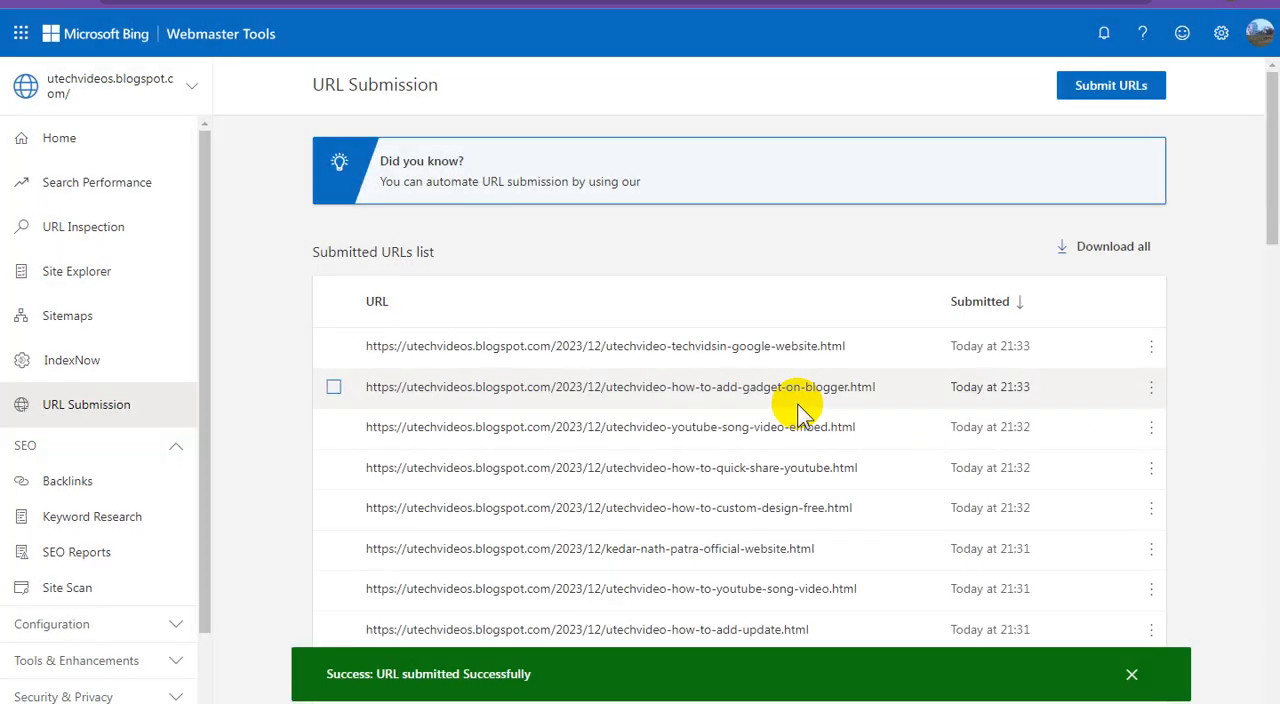
In Blogger, tick the "Blogspot Ranking Tricks 05" post and submit its link in Bing Webmaster Tools
click(453, 2)
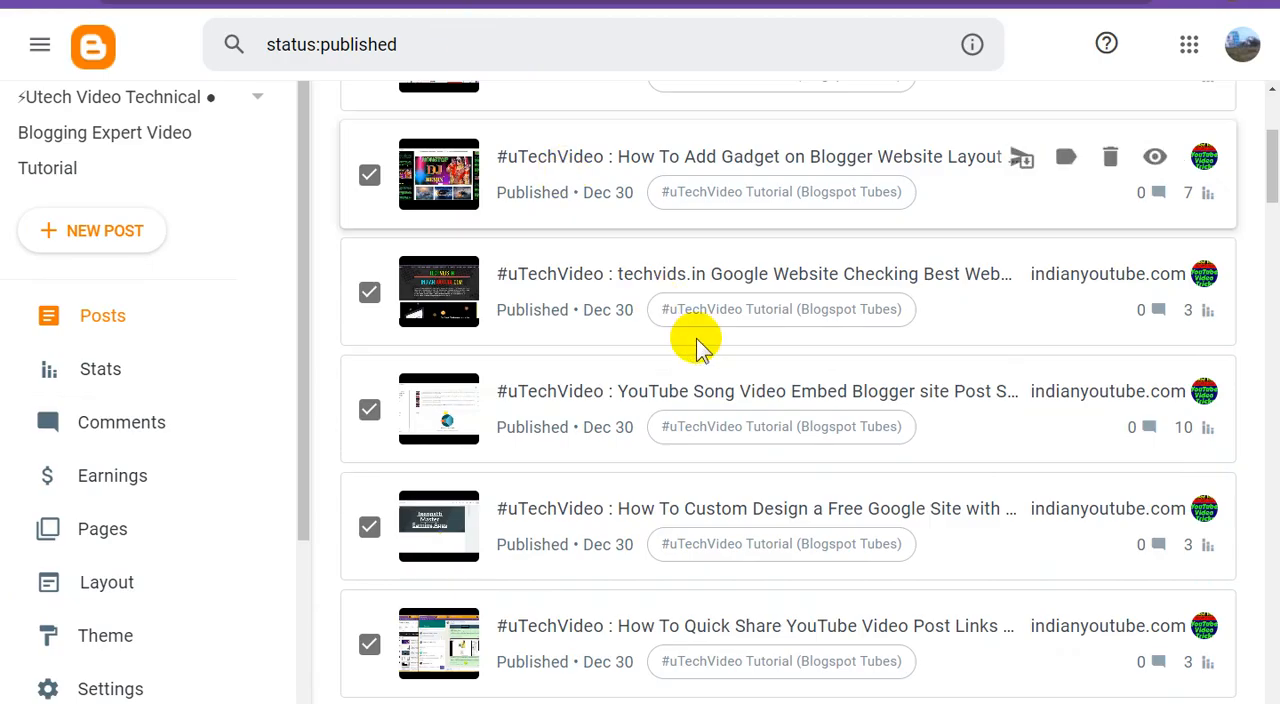
scroll(700, 345, up, 2)
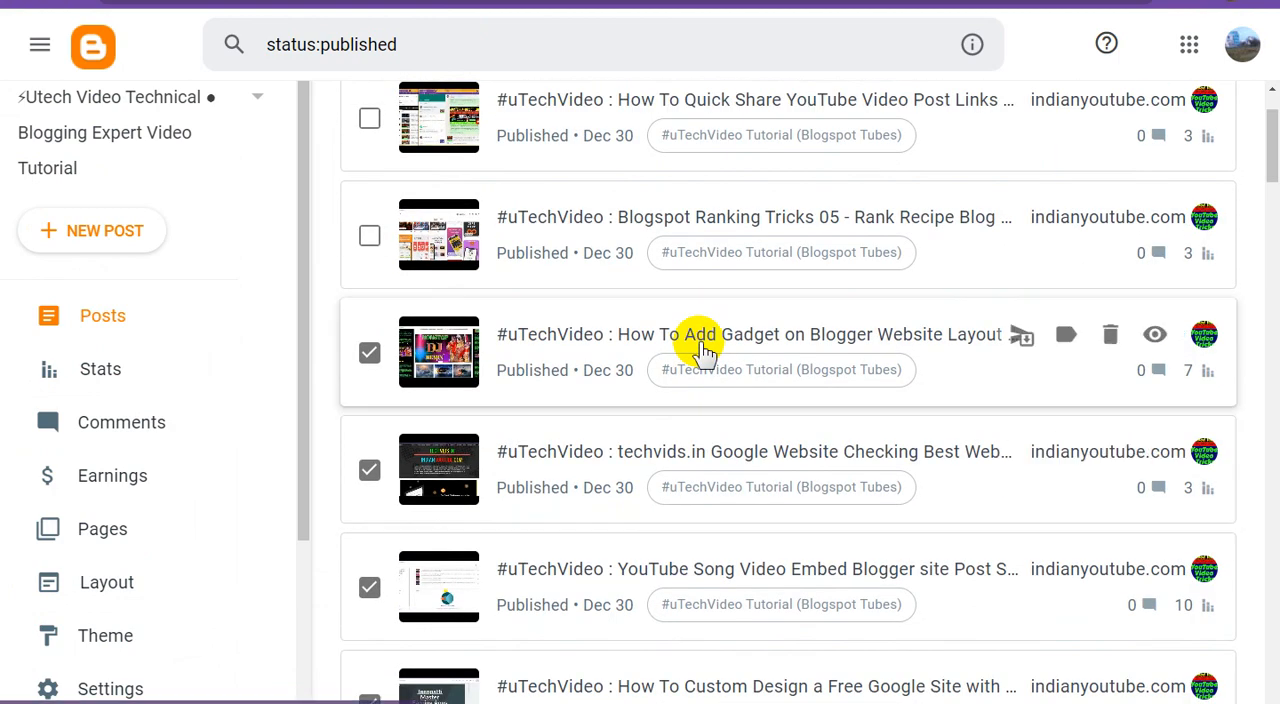
click(370, 236)
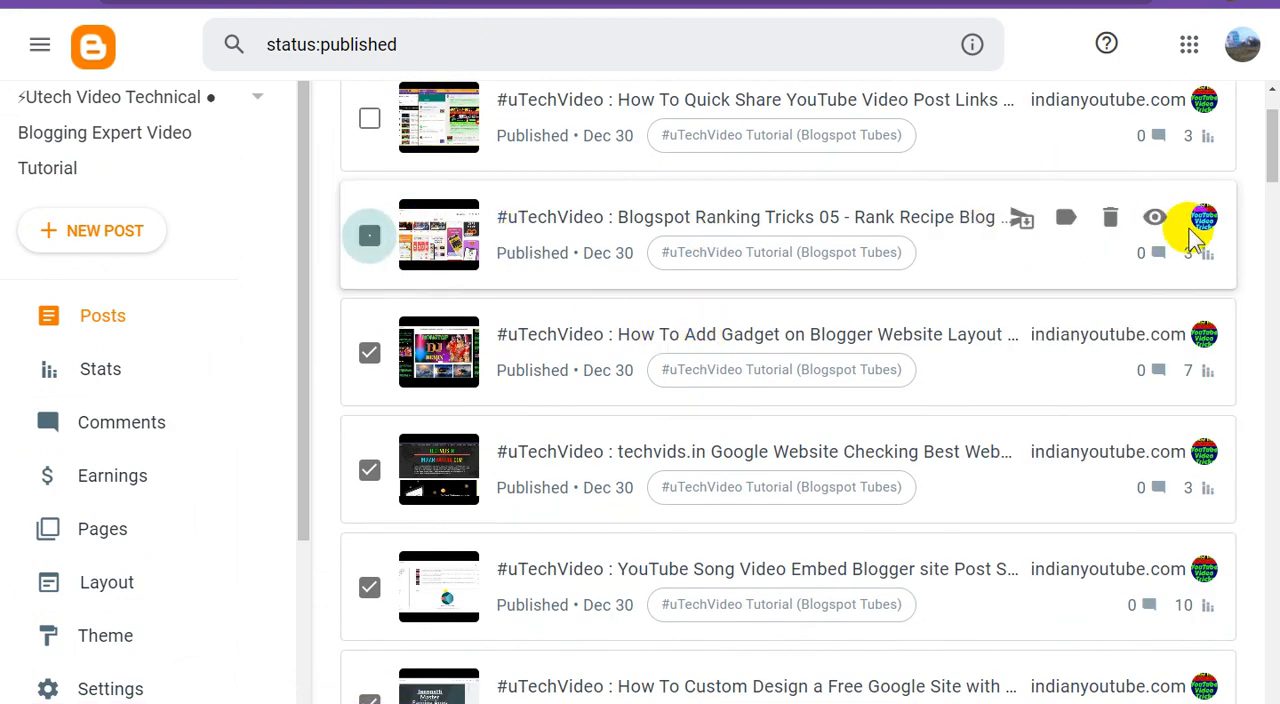
right_click(1155, 217)
click(1145, 320)
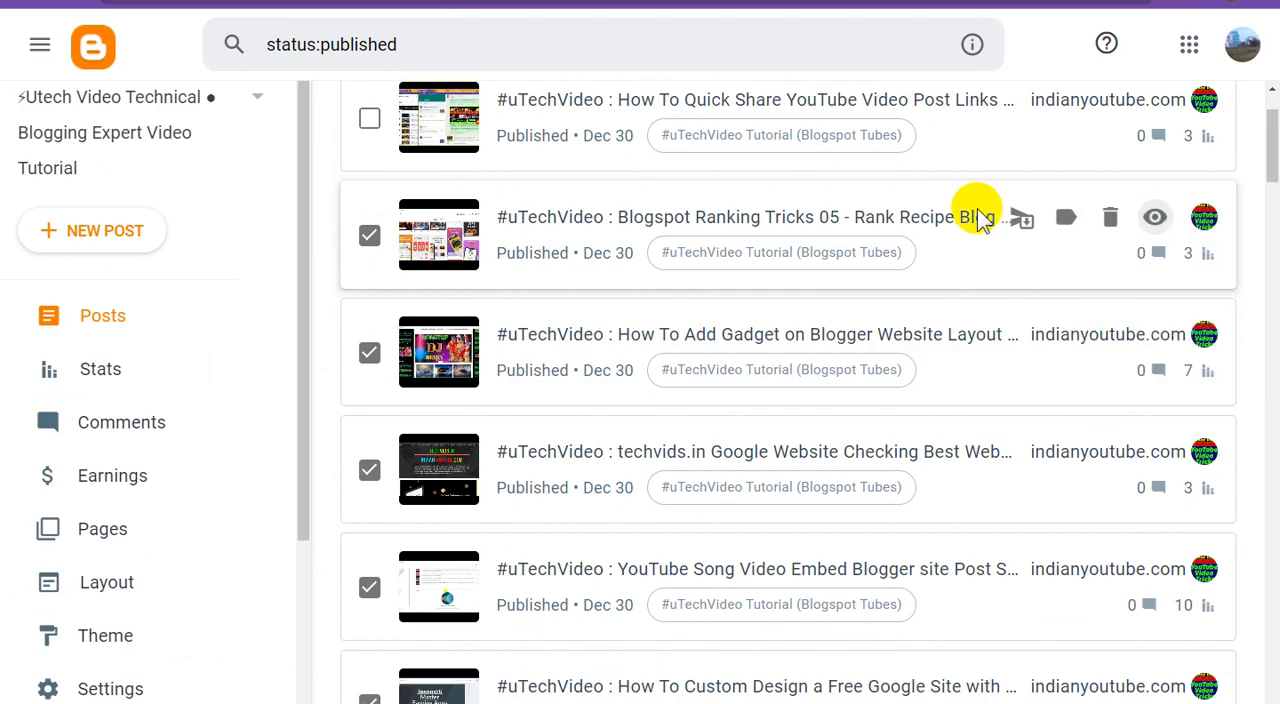
click(640, 2)
click(1099, 90)
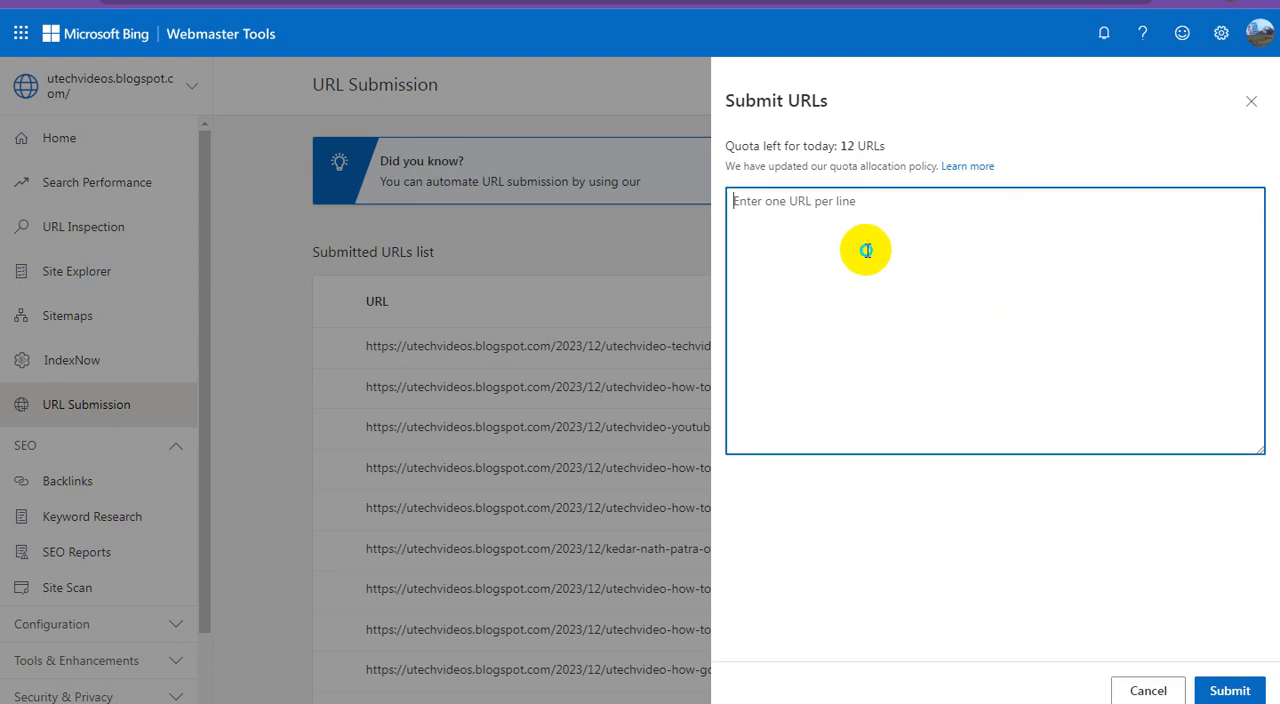
right_click(866, 252)
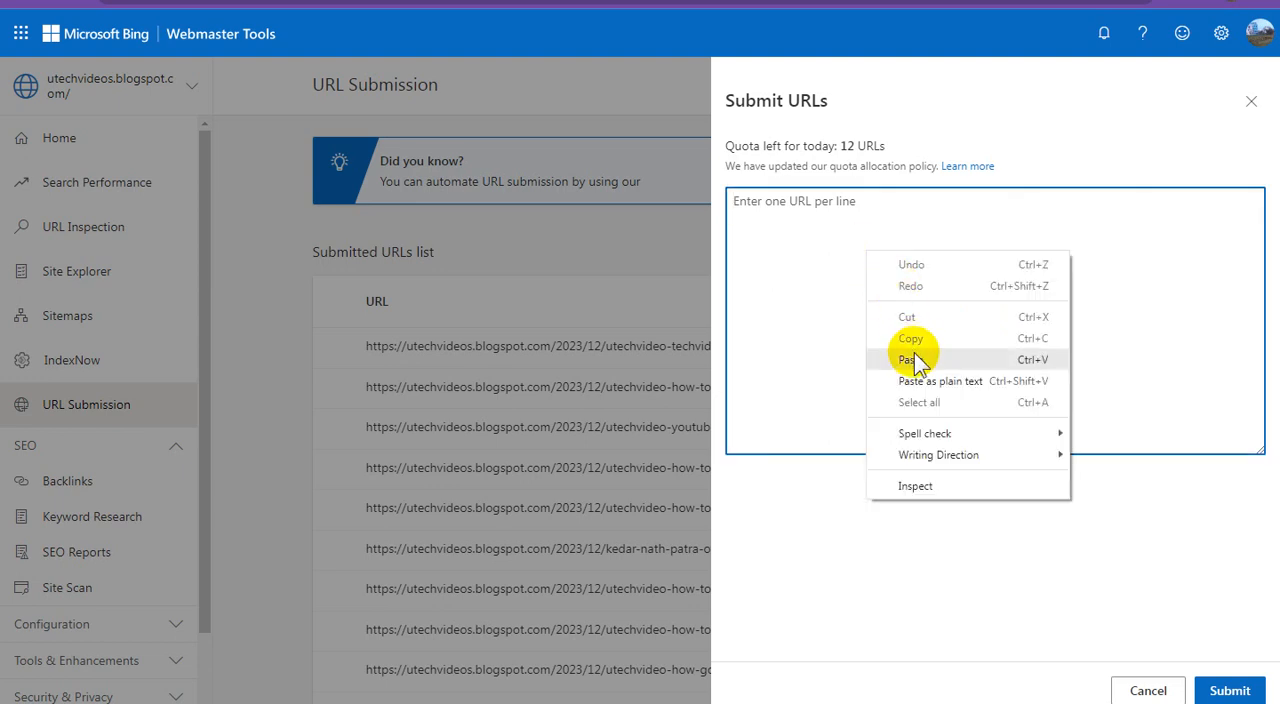
click(916, 360)
click(1222, 684)
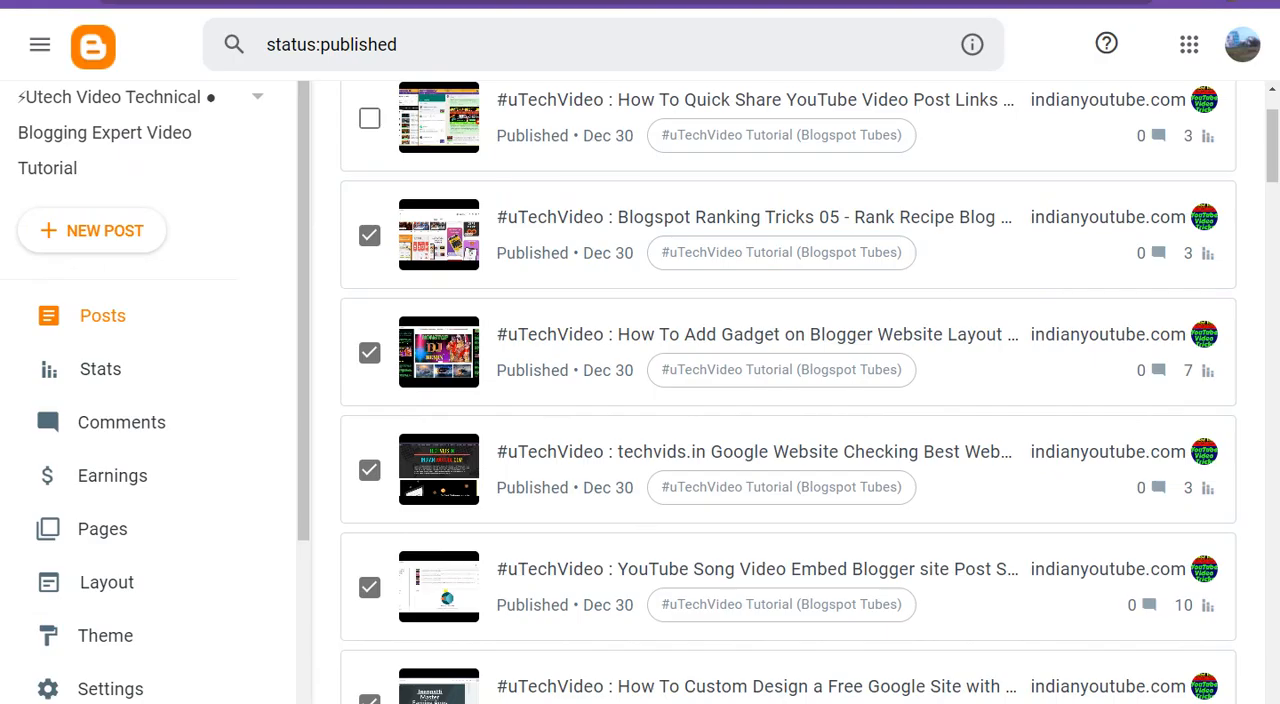
In Blogger, tick the topmost "How To Quick Share YouTube Video Post Links" post and submit its link in Bing Webmaster Tools
scroll(623, 314, up, 2)
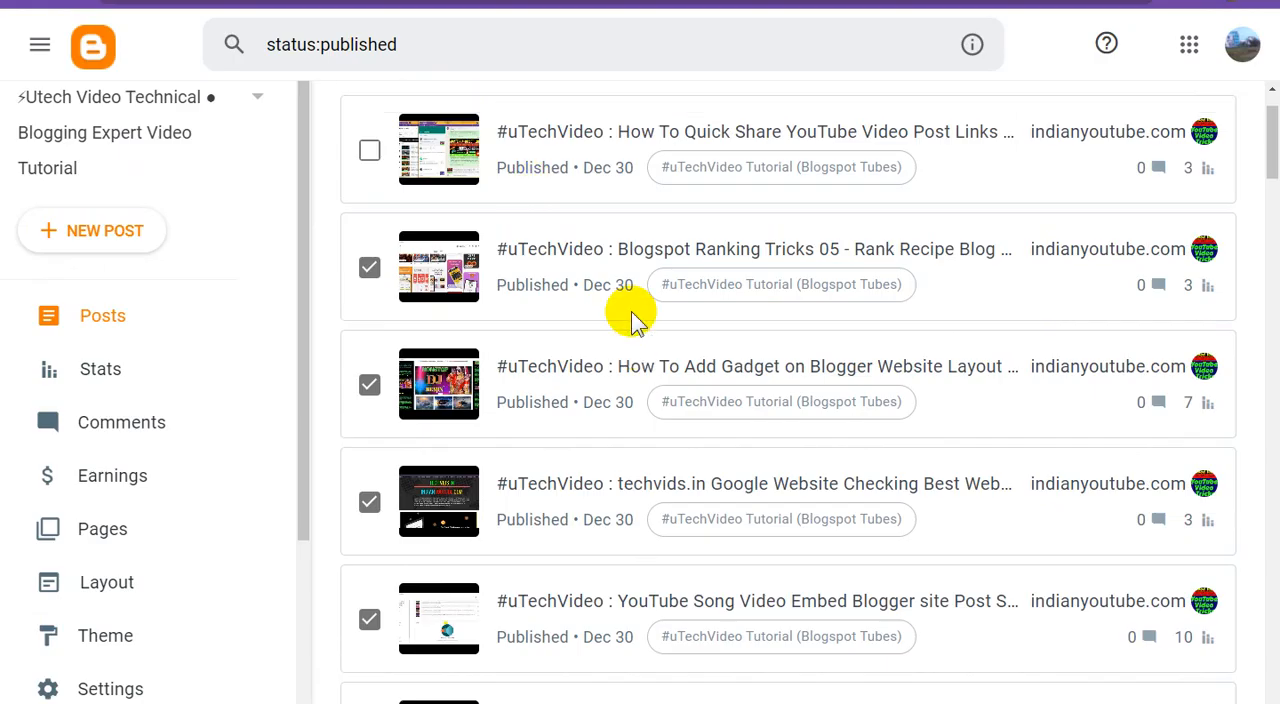
click(370, 210)
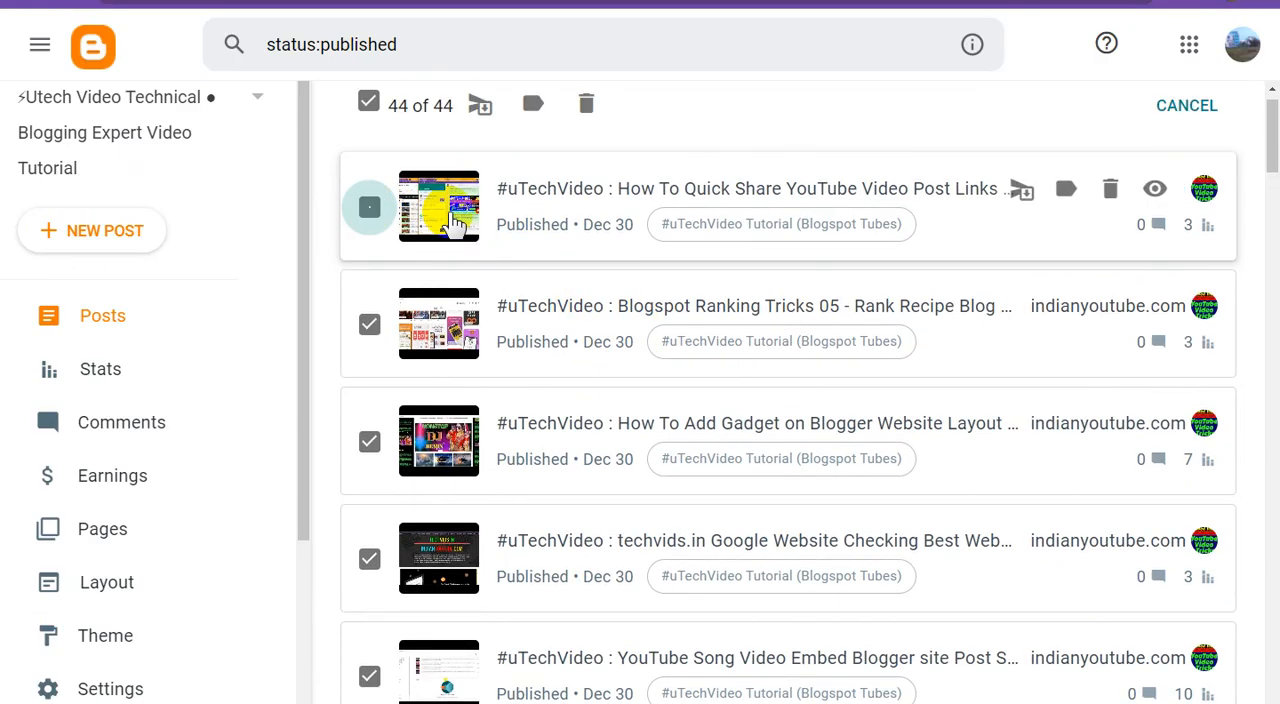
right_click(1154, 190)
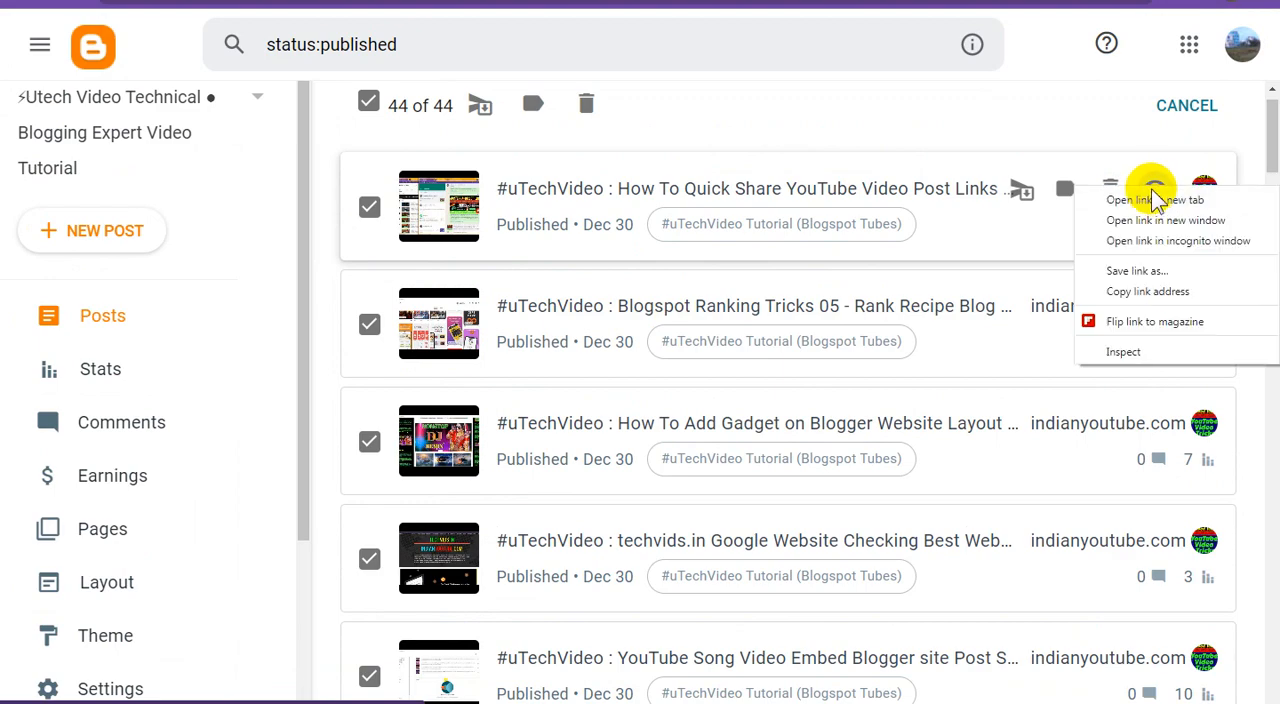
click(1105, 290)
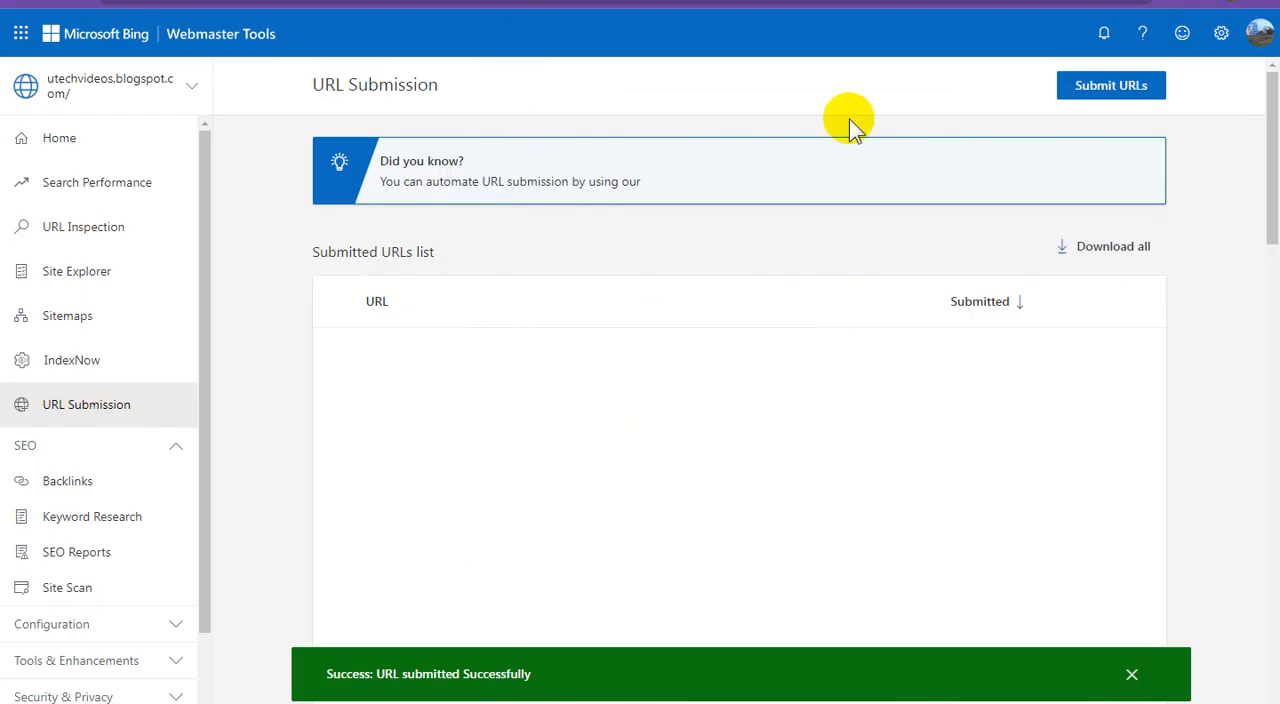
click(1105, 92)
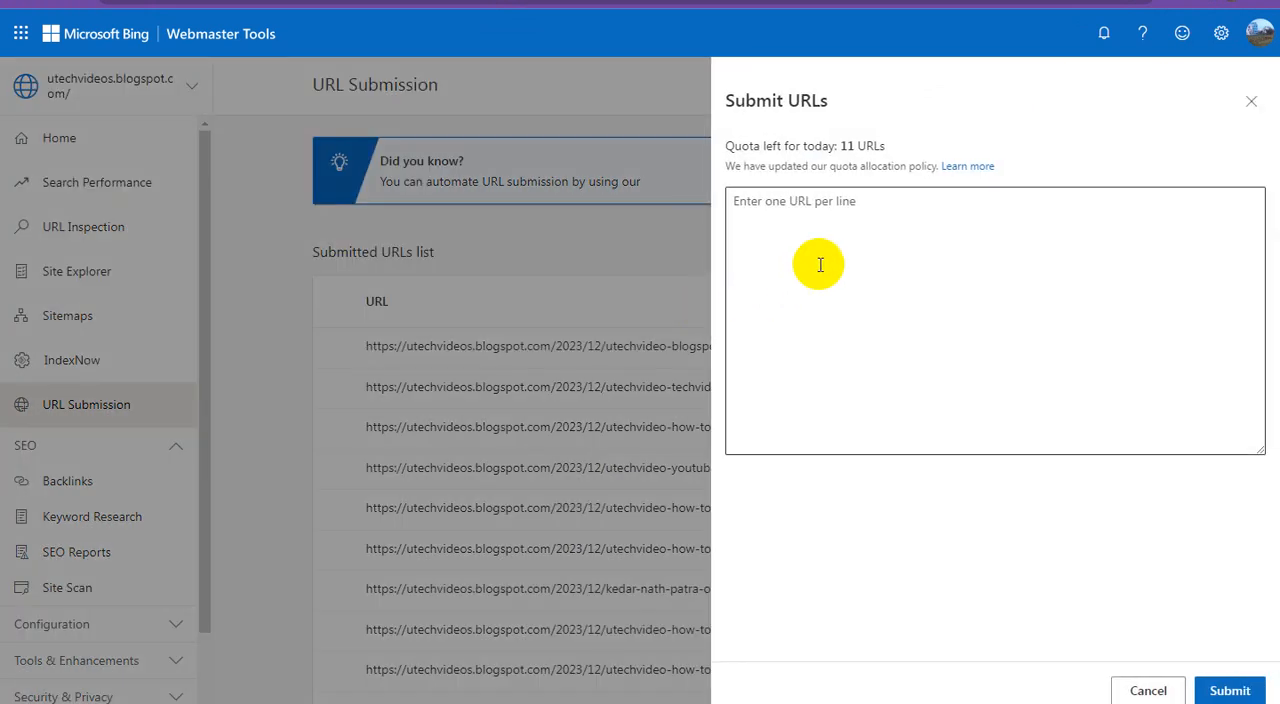
click(866, 235)
key(ctrl+v)
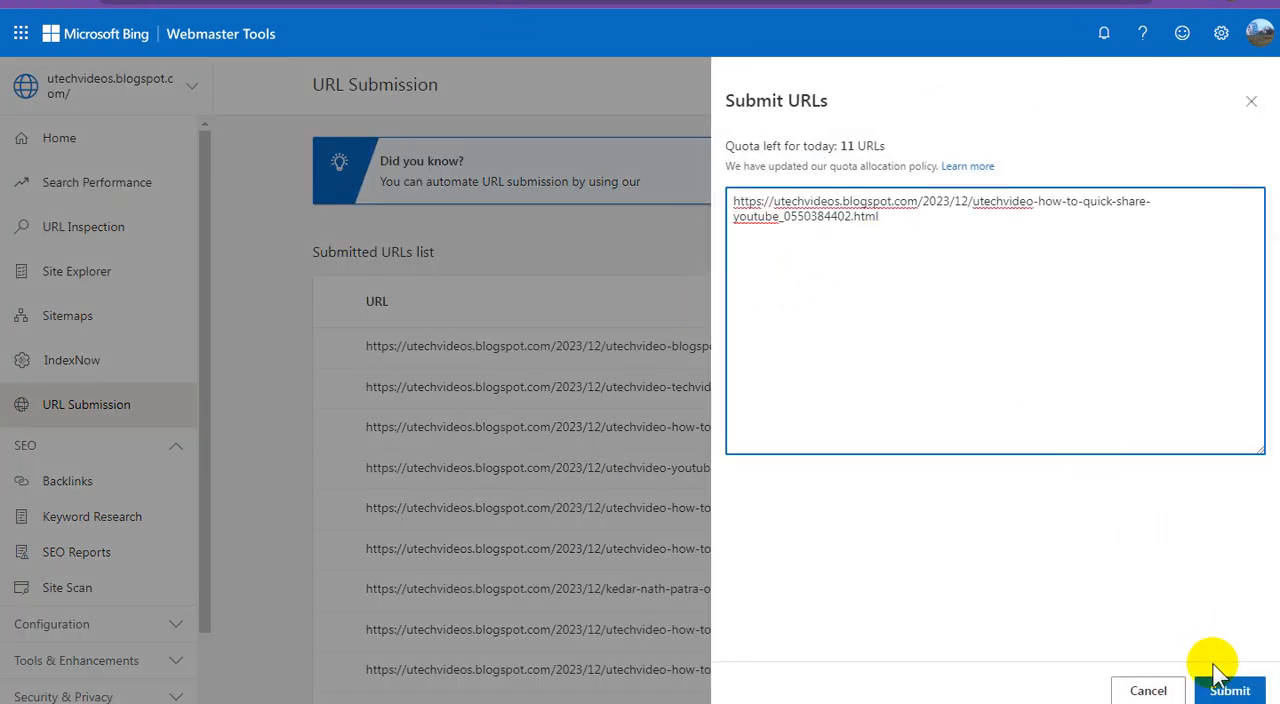
click(1228, 689)
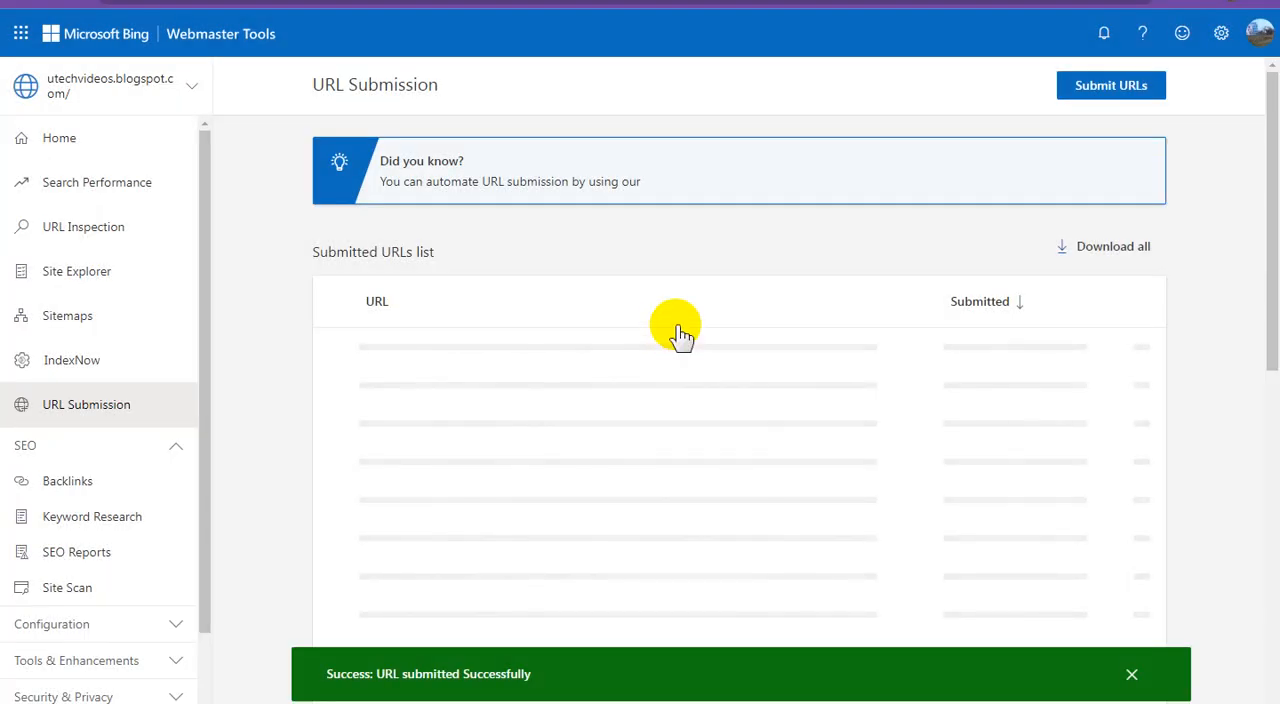
click(1114, 86)
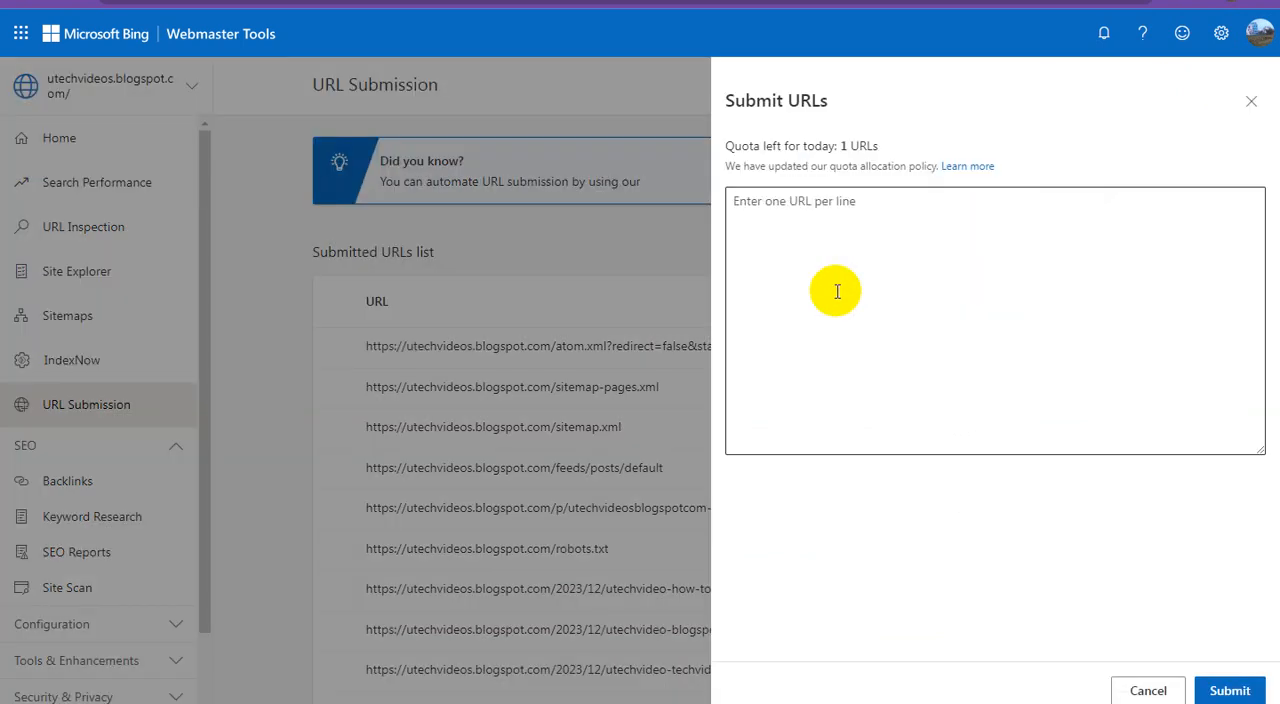
click(850, 265)
key(ctrl+v)
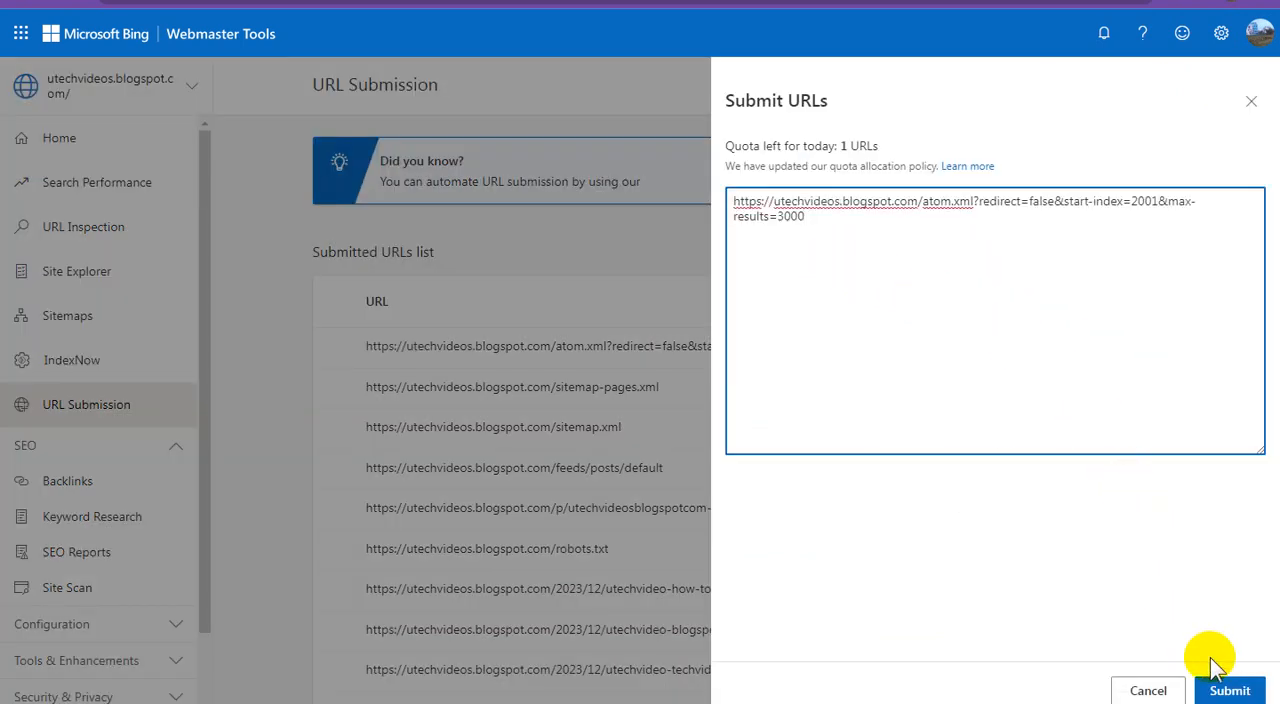
click(1232, 688)
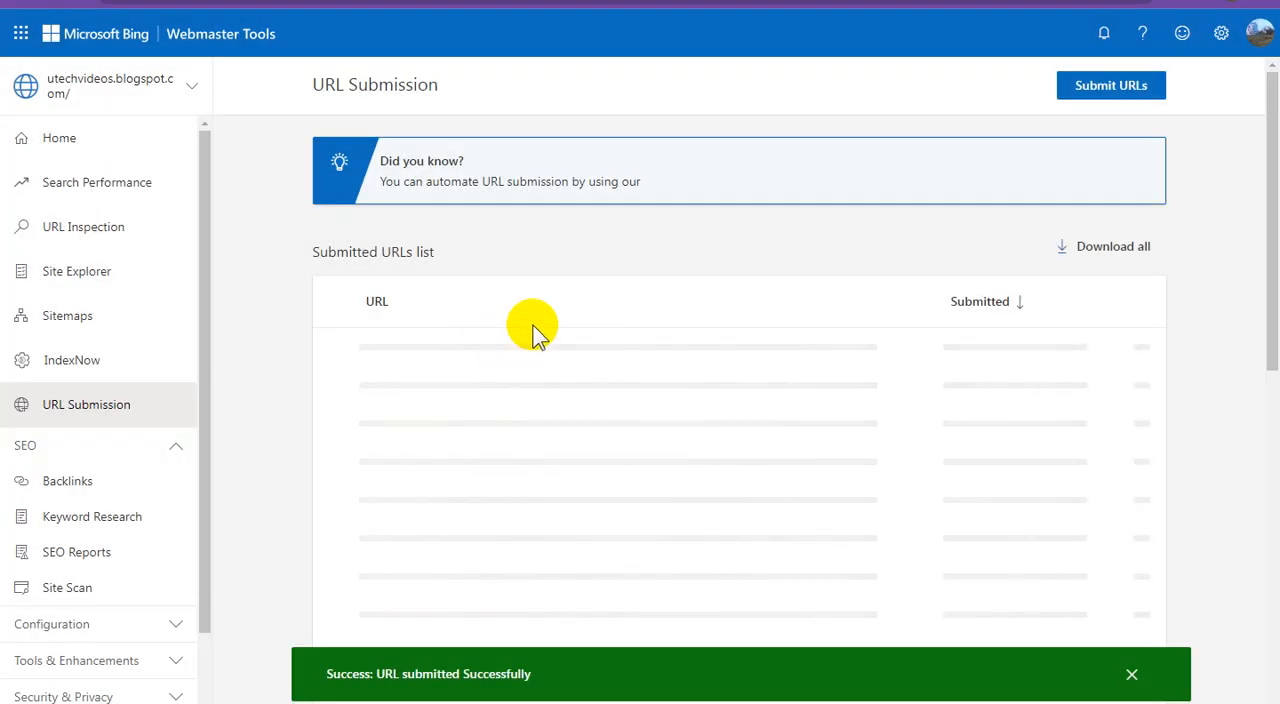
Open the site's Search Performance report and highlight the notice text in it
click(133, 190)
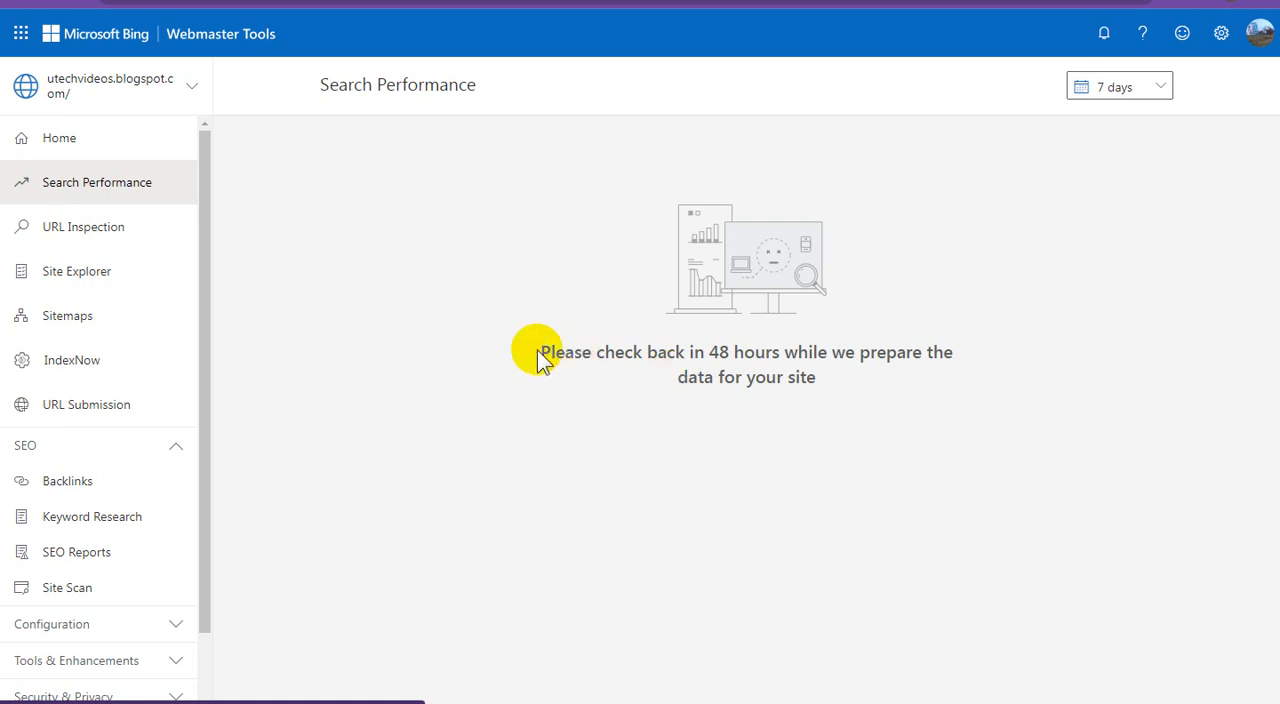
drag(540, 358, 960, 385)
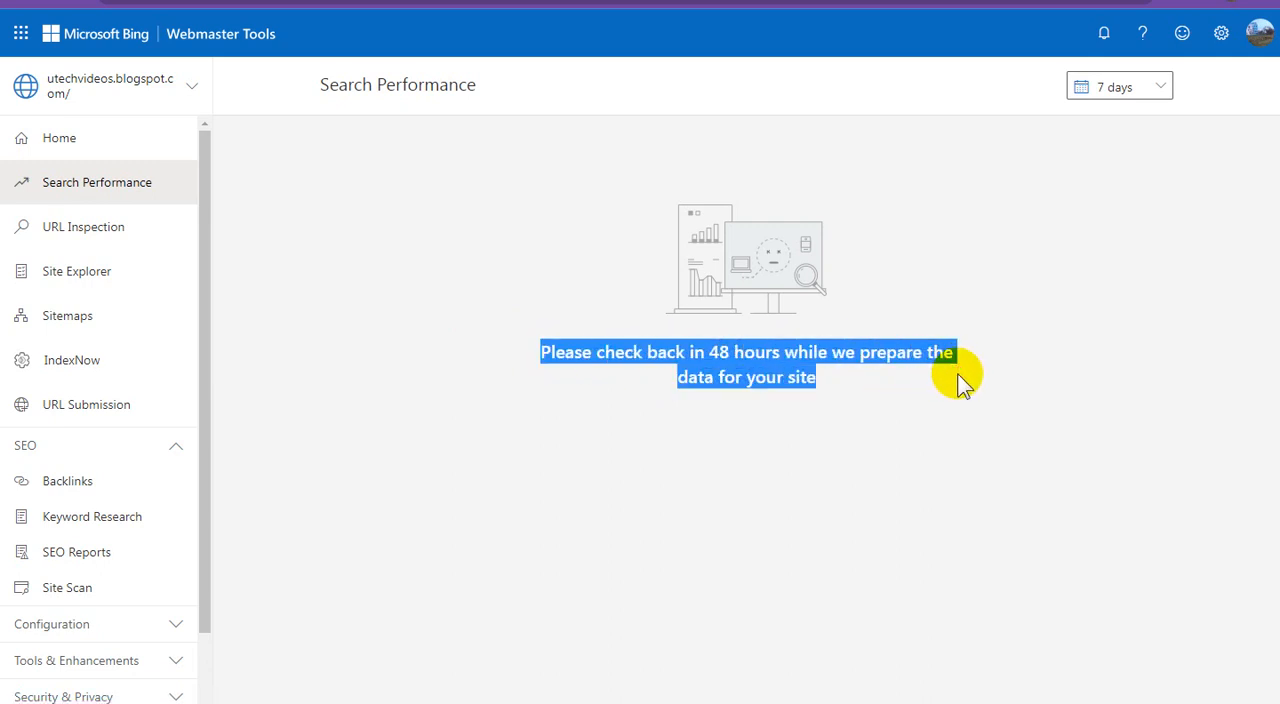